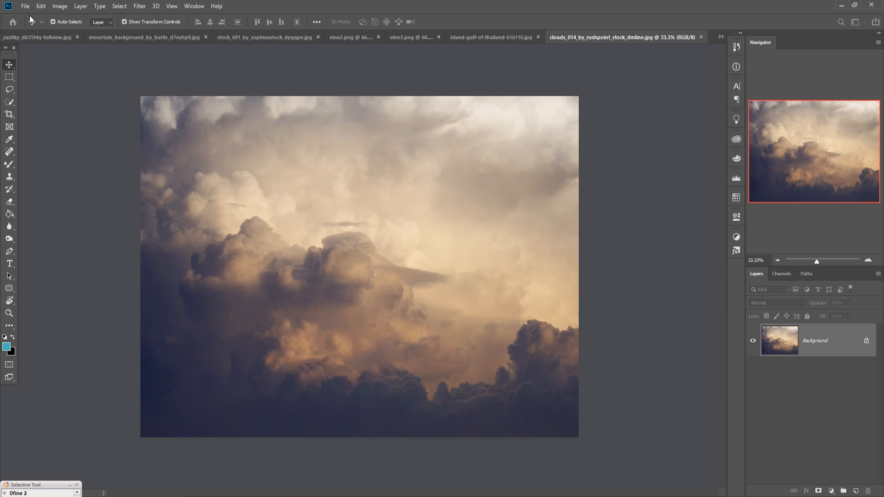
Step: Create a white 1280 x 720 px document at 300 pixels/inch and copy the clouds image into it as a layer
key("ctrl+n")
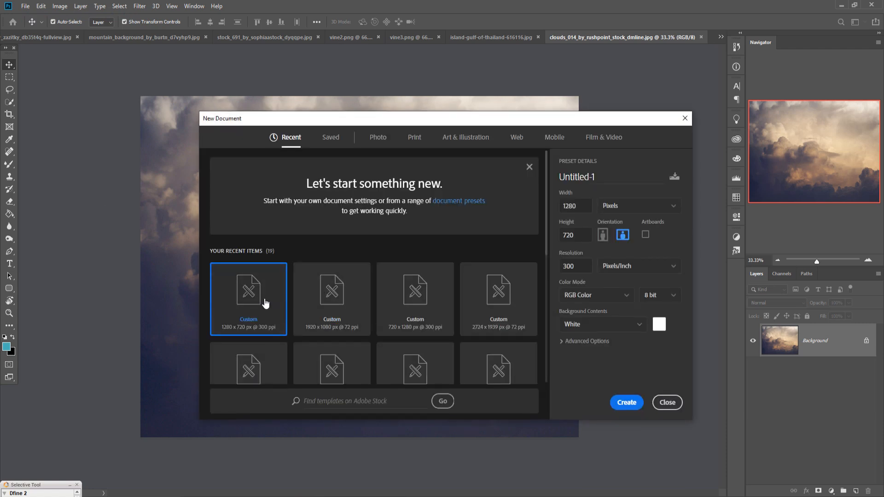
left_click(639, 407)
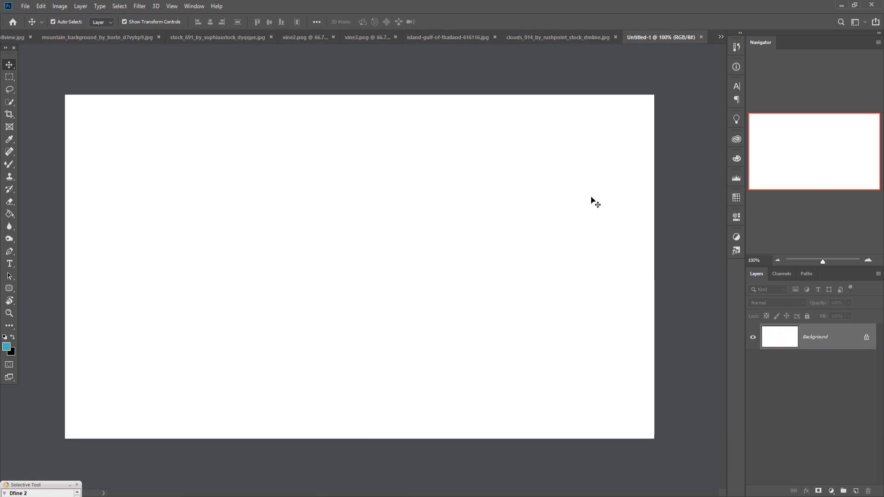
left_click(548, 37)
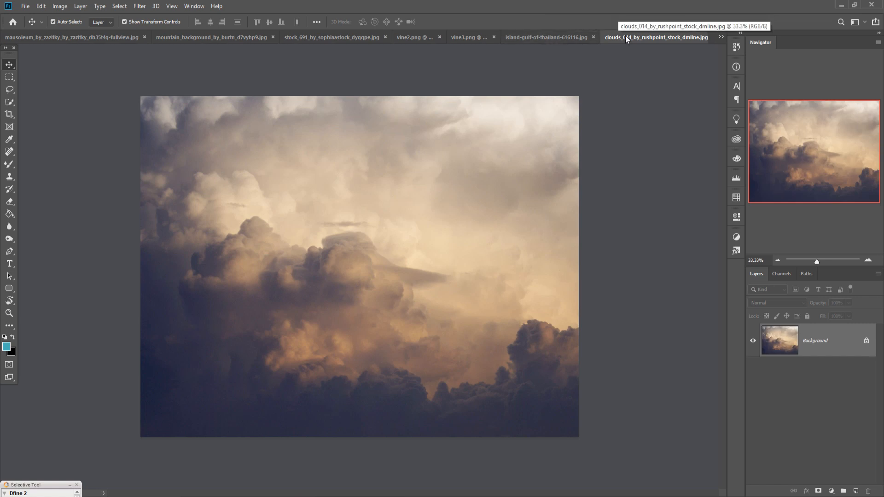
left_click_drag(625, 36, 627, 68)
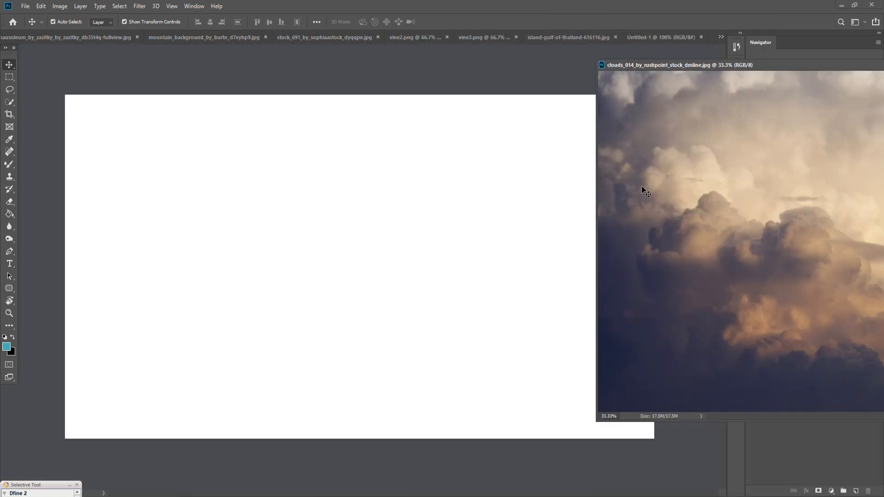
left_click_drag(642, 189, 367, 197)
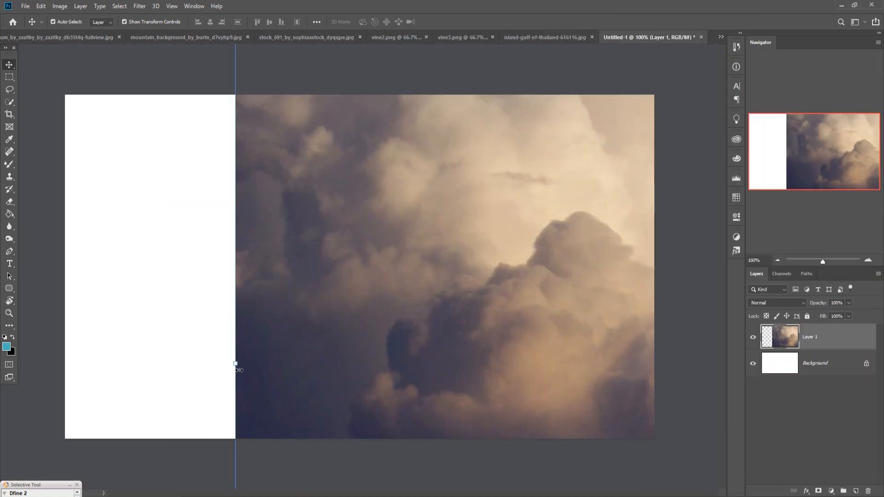
Step: Scale down and position the clouds layer so it fills the canvas, with the cloud bank in the lower half
left_click_drag(238, 368, 523, 373)
left_click_drag(557, 363, 538, 405)
left_click_drag(569, 343, 95, 313)
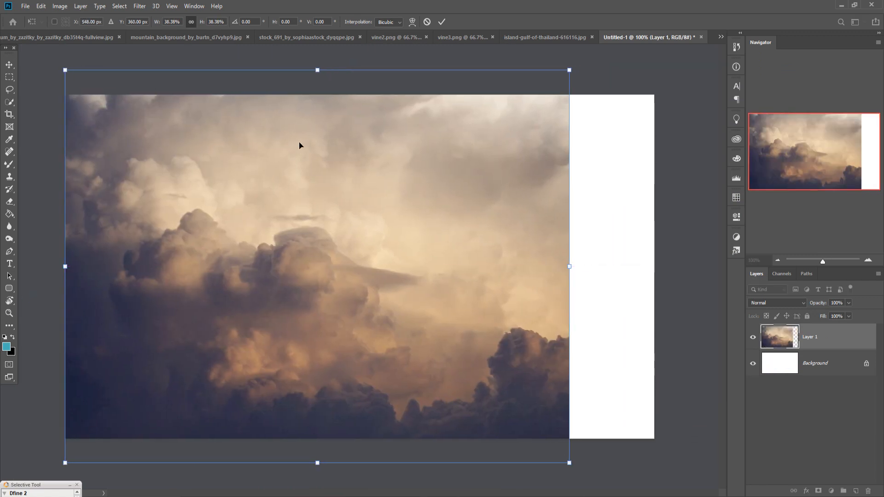
left_click_drag(323, 71, 323, 95)
left_click_drag(319, 466, 318, 492)
left_click_drag(351, 387, 393, 394)
left_click_drag(280, 105, 278, 38)
left_click_drag(378, 220, 377, 265)
left_click_drag(388, 296, 388, 305)
key("Return")
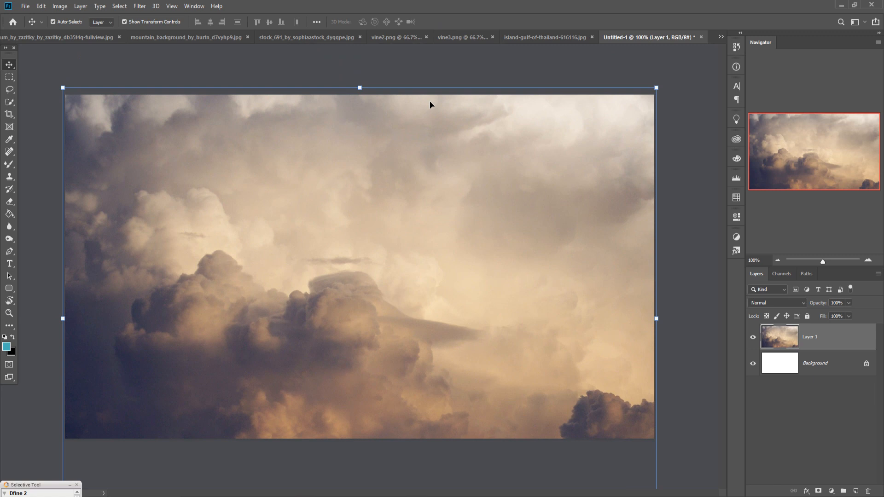
Step: In the photo of the woman in the white dress, trace the right half of the hem with the Pen tool, starting at its right tip
left_click(533, 37)
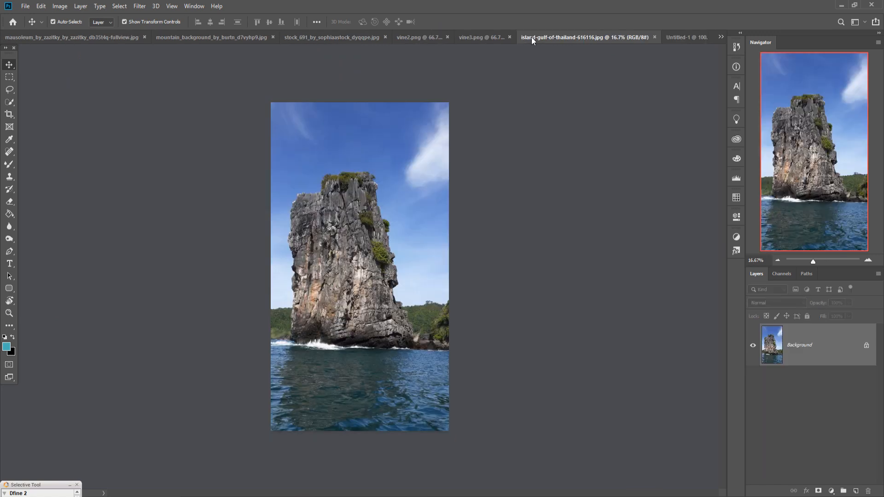
left_click(325, 37)
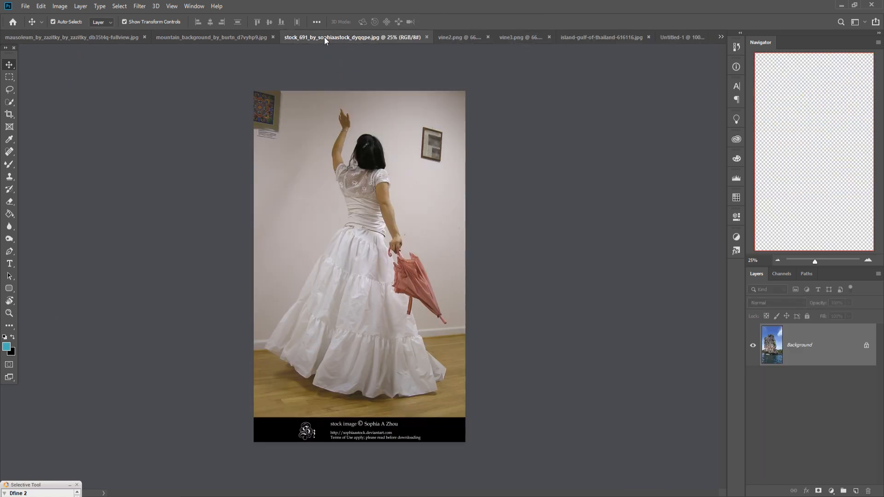
left_click(10, 251)
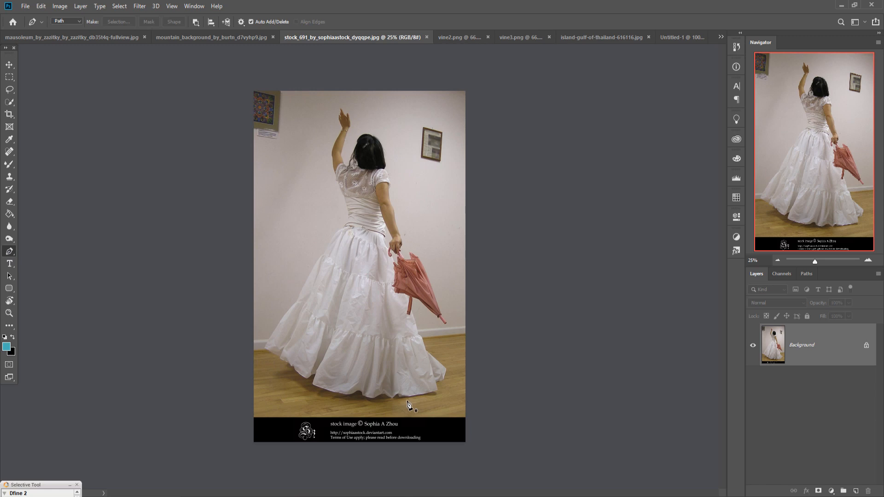
key("ctrl+plus")
key("ctrl+plus")
key("ctrl+plus")
key("ctrl+plus")
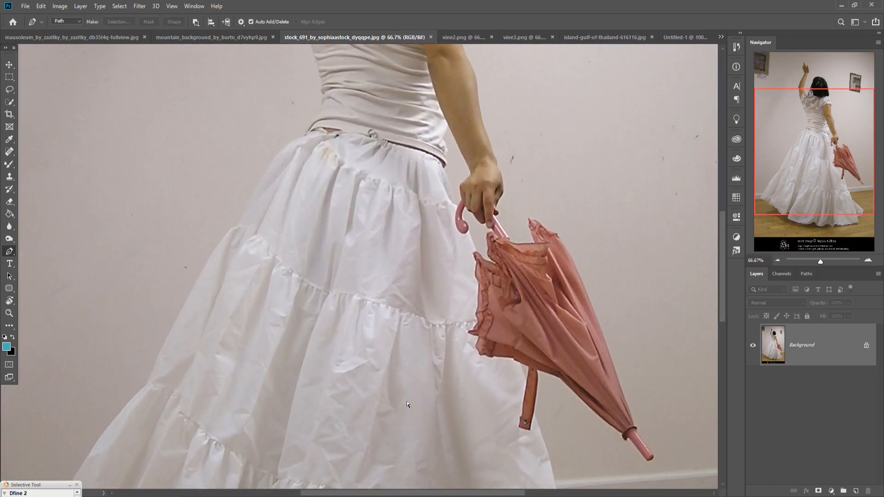
left_click_drag(391, 401, 359, 339)
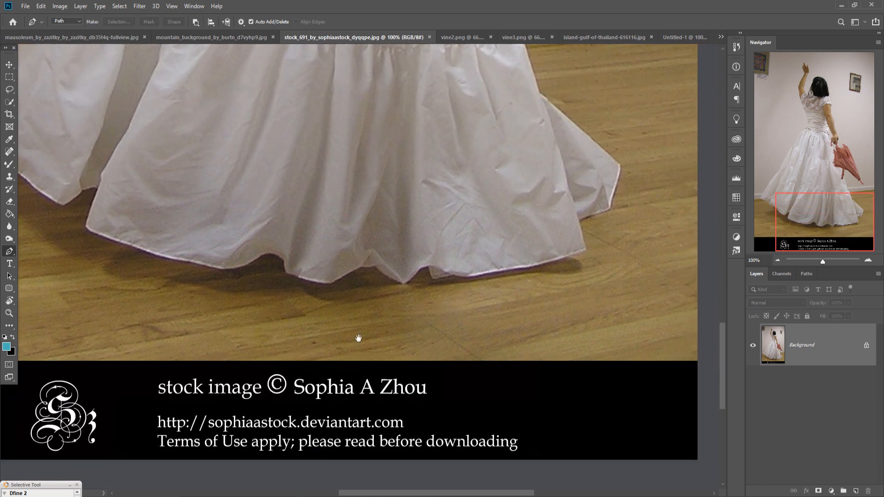
left_click(619, 164)
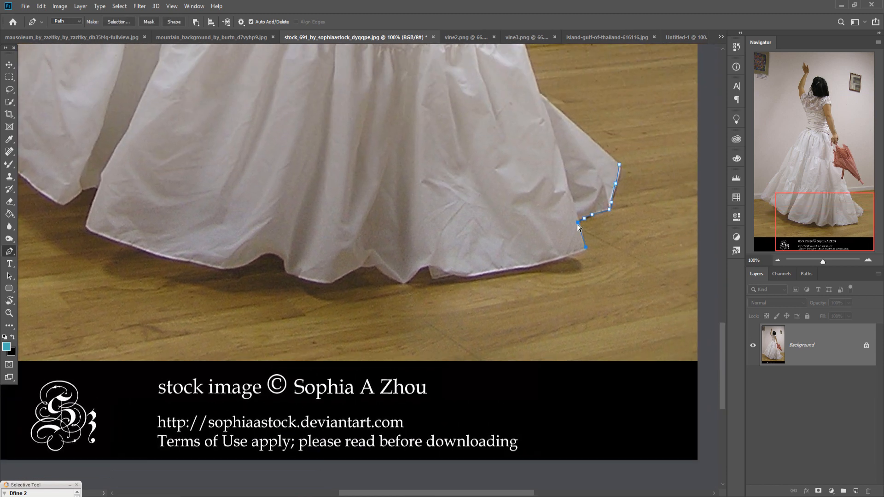
left_click_drag(578, 224, 581, 224)
left_click(581, 251)
left_click(529, 266)
left_click(508, 271)
left_click(468, 276)
left_click(456, 276)
left_click(448, 274)
left_click(438, 278)
Step: Extend the pen path along the left half of the hem, following its folds to the dress's far left corner
left_click(261, 255)
left_click(246, 262)
left_click(224, 268)
left_click(192, 262)
left_click(137, 247)
left_click(108, 237)
left_click(89, 230)
left_click(86, 224)
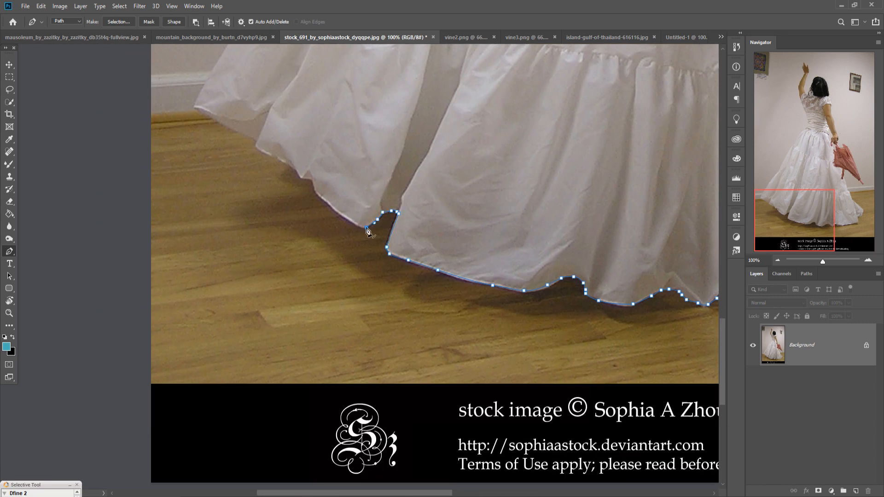
left_click(256, 146)
left_click(195, 107)
Step: Continue the pen path up the left side of the skirt, waist and bodice to the raised arm
left_click(225, 60)
left_click_drag(226, 60, 279, 326)
left_click(379, 191)
left_click(490, 124)
left_click(433, 227)
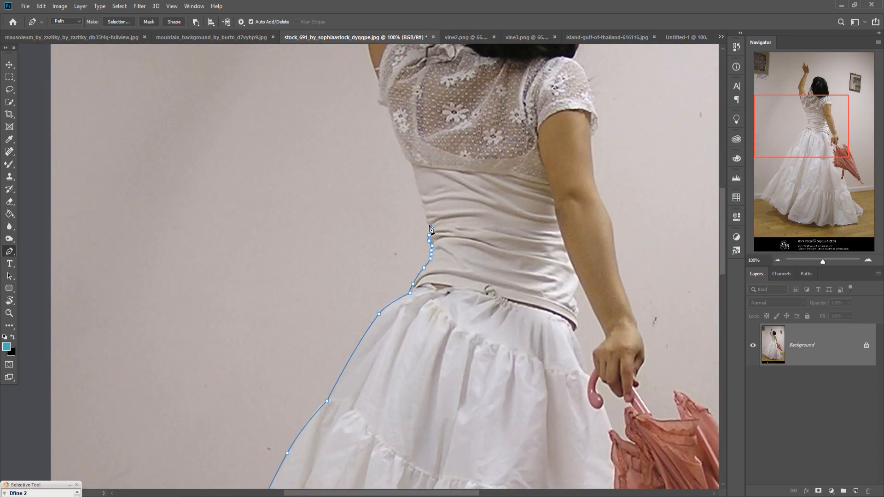
left_click(427, 341)
key("ctrl+plus")
left_click_drag(501, 69, 444, 363)
Step: Trace the pen path around the fingers of the raised hand and down the inner side of that arm
left_click(448, 352)
left_click(438, 292)
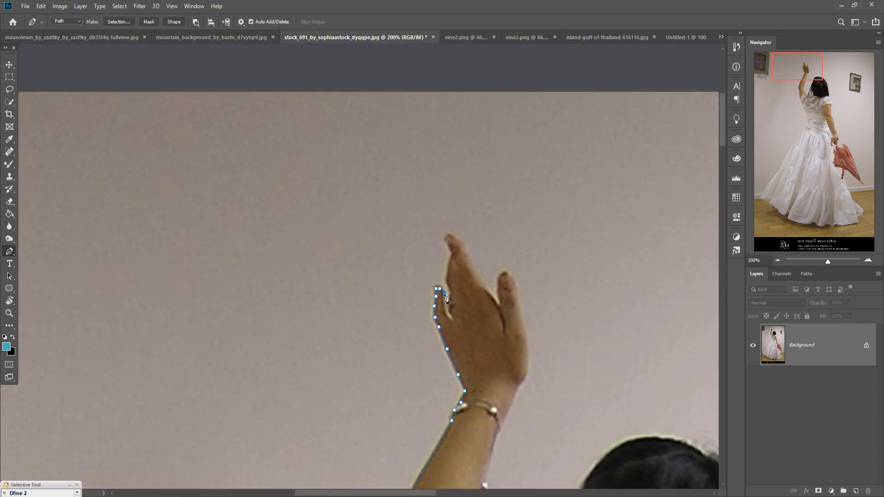
left_click(454, 325)
left_click(481, 281)
left_click(528, 335)
left_click_drag(502, 215, 499, 218)
left_click(455, 371)
left_click(466, 440)
left_click(495, 482)
left_click_drag(503, 483, 391, 303)
Step: Trace the pen path around the woman's hair, over the right shoulder and sleeve, and down the upper arm
left_click(421, 213)
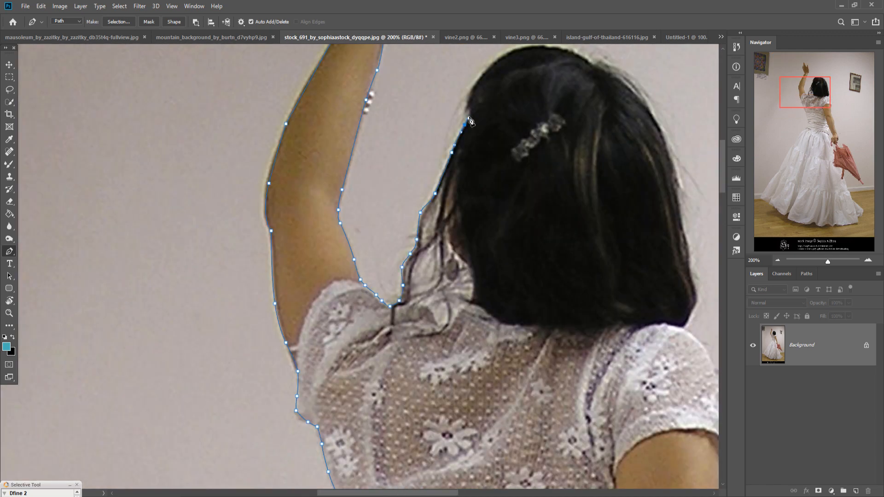
left_click(419, 85)
left_click_drag(520, 165, 455, 46)
left_click(488, 201)
left_click(493, 223)
left_click(534, 369)
left_click_drag(523, 423, 369, 99)
left_click(412, 330)
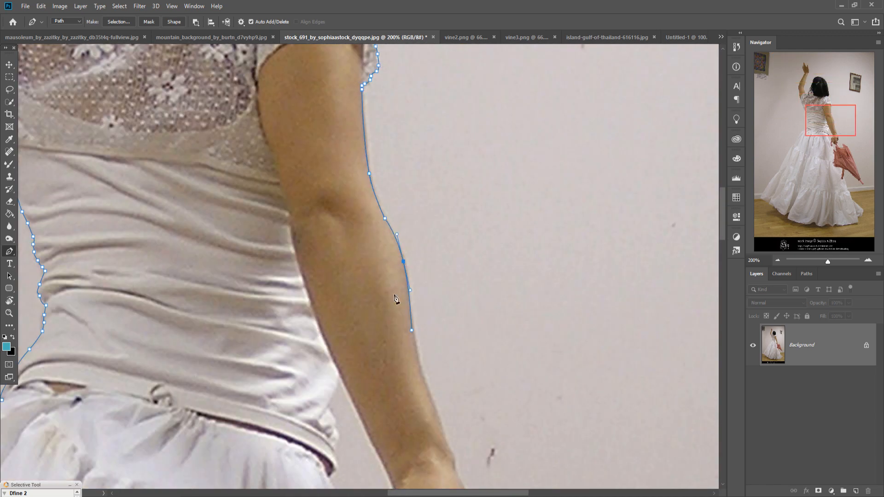
Step: Trace the pen path around the lowered forearm and hand, leaving out the umbrella, and along the gap beside the waist
left_click_drag(412, 328, 383, 137)
left_click(442, 324)
left_click(419, 395)
left_click(363, 383)
left_click(339, 324)
left_click(364, 296)
left_click(305, 271)
left_click(309, 313)
left_click(330, 370)
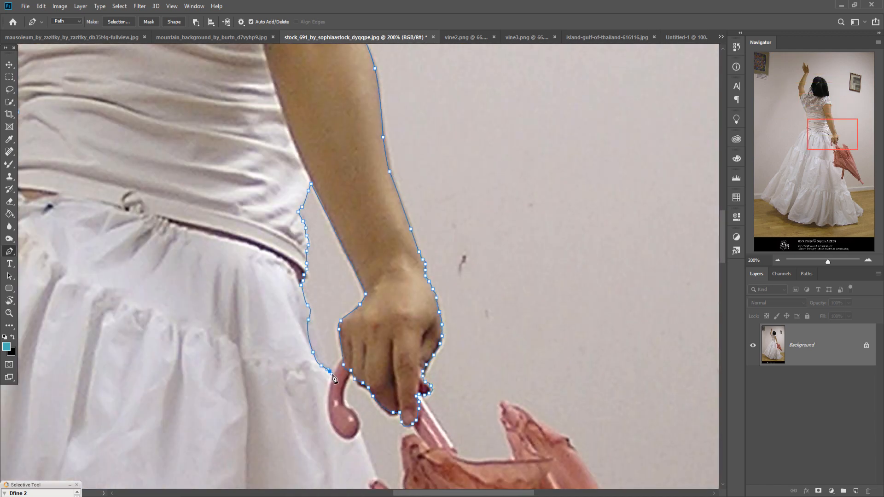
Step: Trace the right side of the skirt behind the umbrella and close the pen path at its starting point
left_click_drag(373, 474, 329, 206)
left_click_drag(454, 418, 381, 142)
left_click(526, 429)
key("ctrl+0")
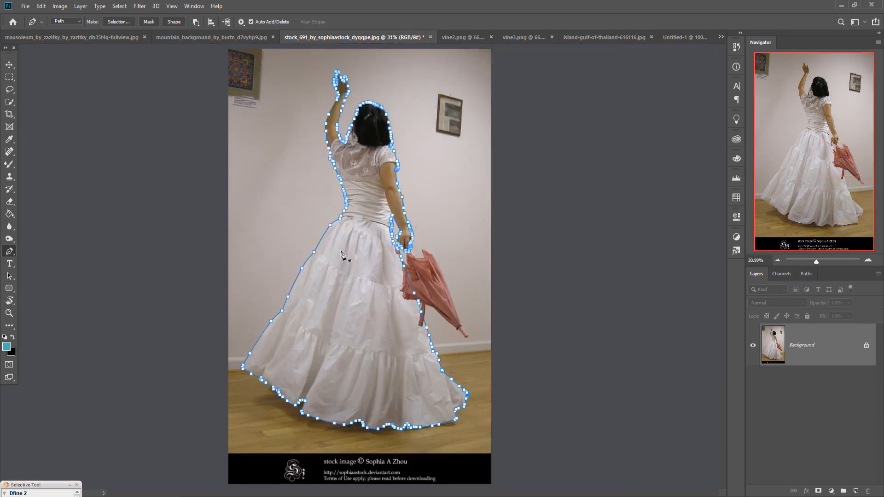
Step: Convert the path to a selection with 0 px feather and invert it so only the woman is selected
right_click(343, 255)
left_click(368, 292)
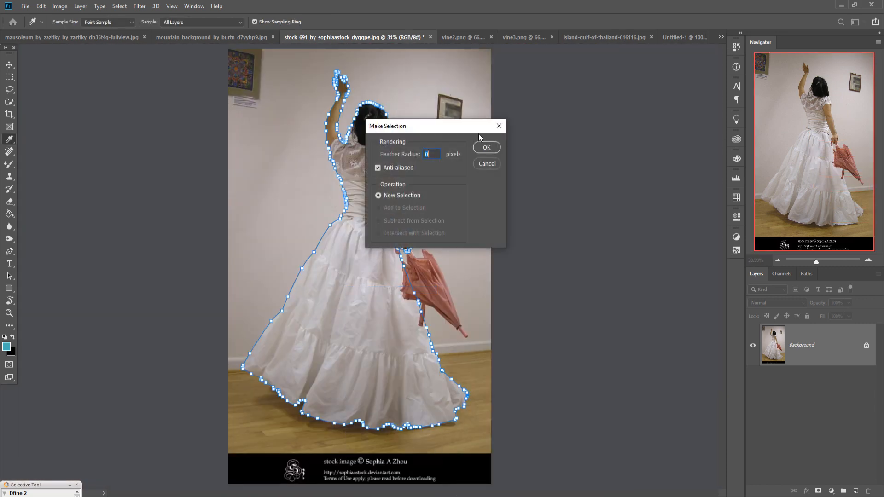
left_click(487, 147)
left_click(118, 6)
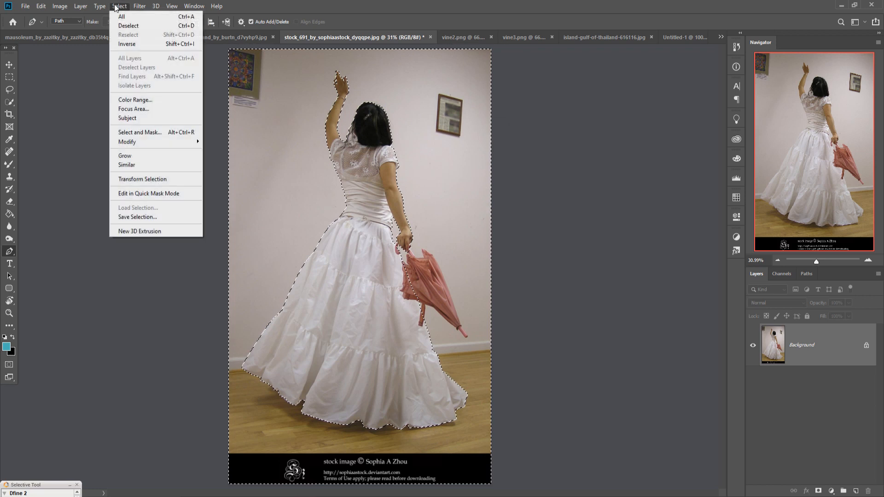
left_click(125, 42)
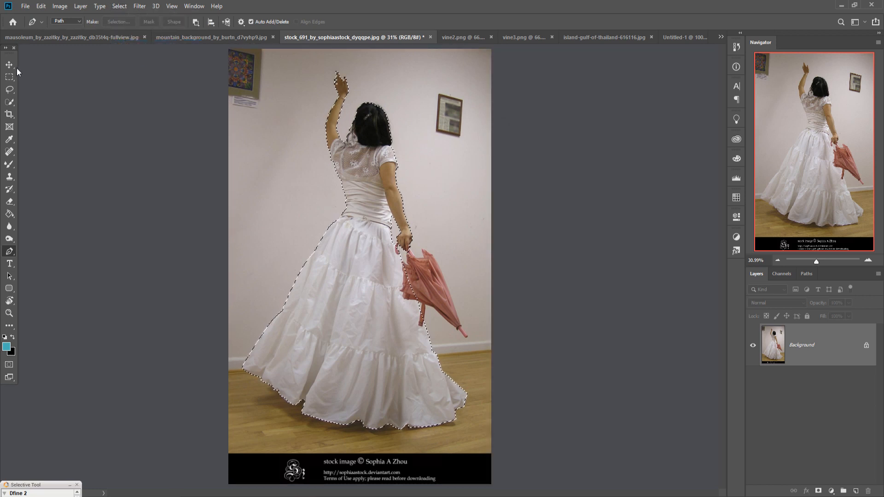
left_click(4, 68)
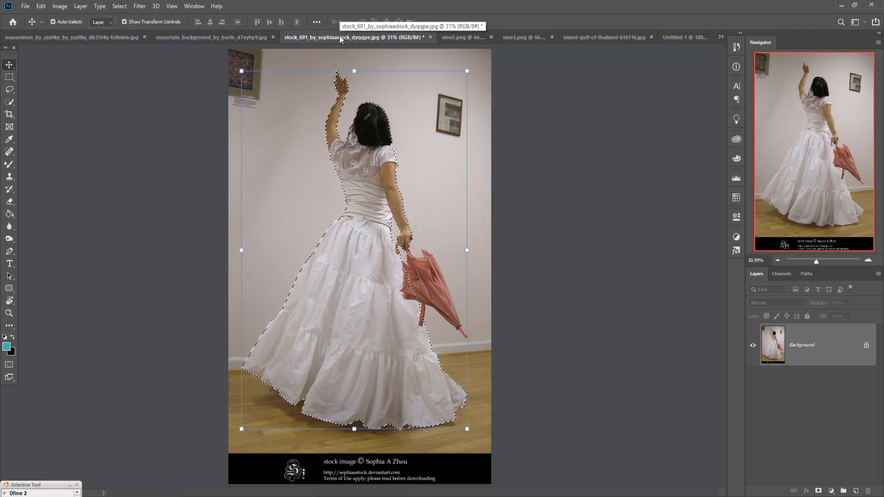
Step: In the mountain background image, trace a closed Pen path around the large flat rock ledge above the dark hollow
left_click(192, 40)
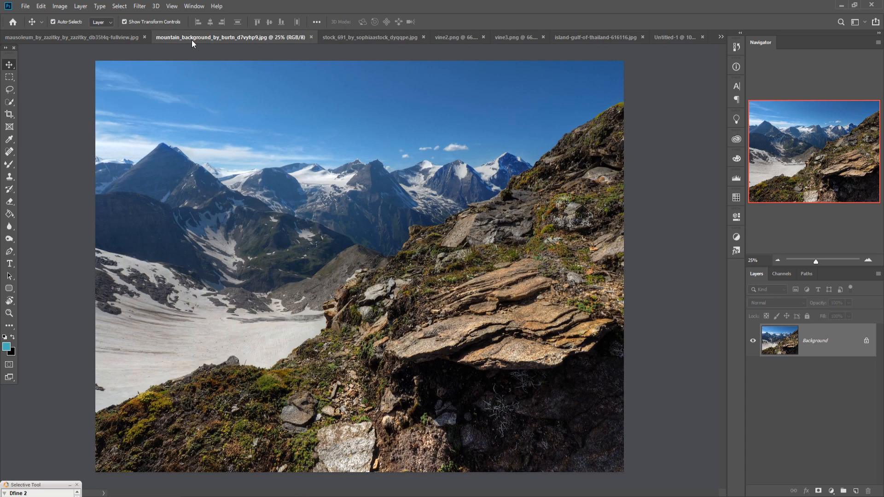
left_click(9, 252)
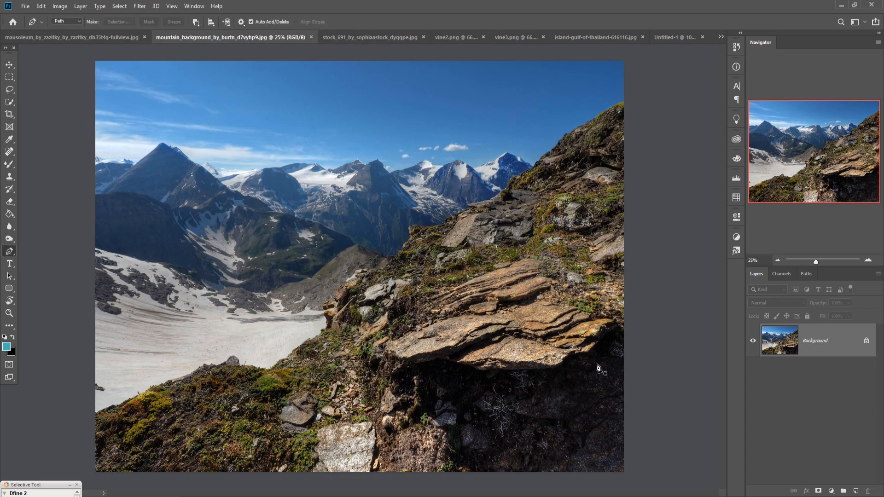
scroll(597, 364, "up", 2)
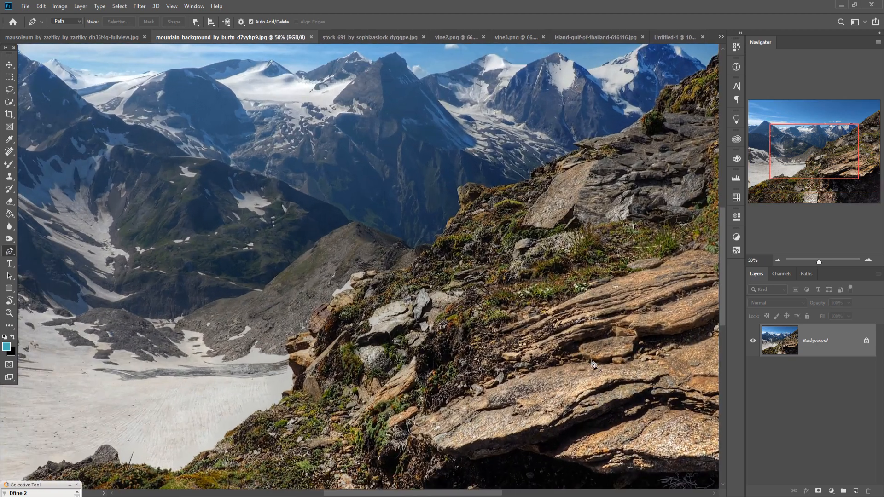
left_click_drag(596, 365, 263, 201)
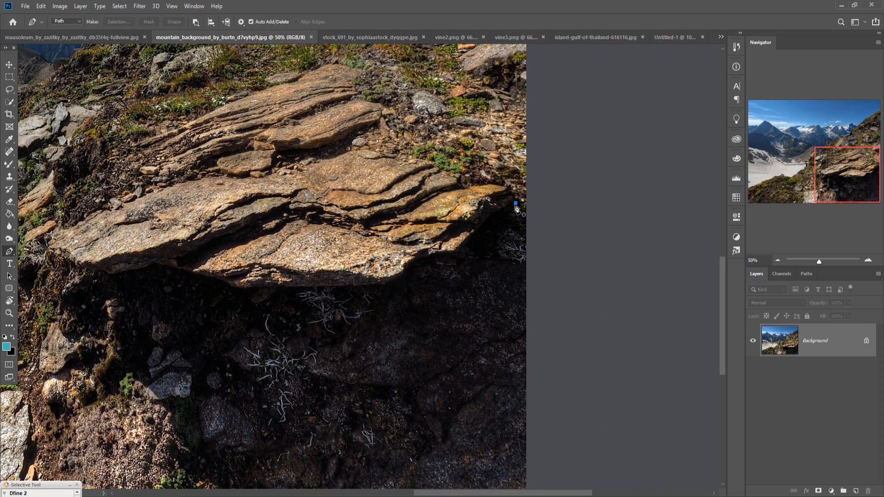
mouse_move(517, 210)
left_mouse_down()
mouse_move(444, 290)
mouse_move(276, 307)
mouse_move(96, 285)
mouse_move(71, 293)
left_mouse_up()
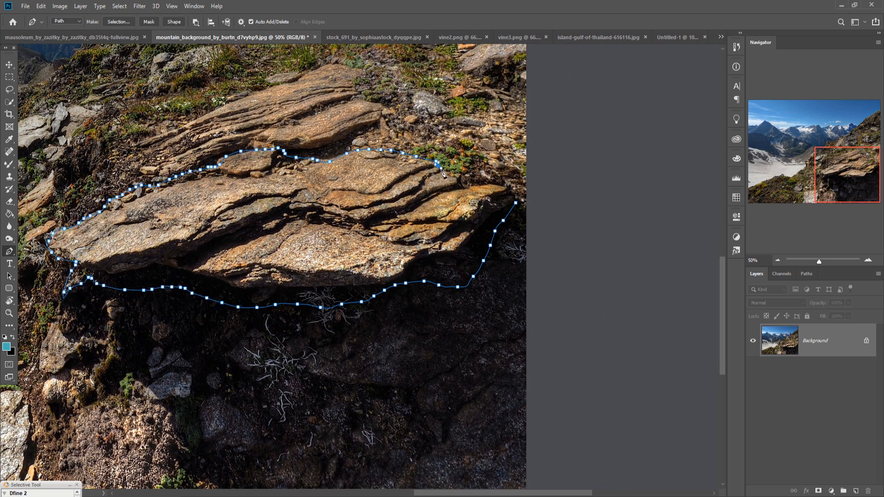
left_click(517, 197)
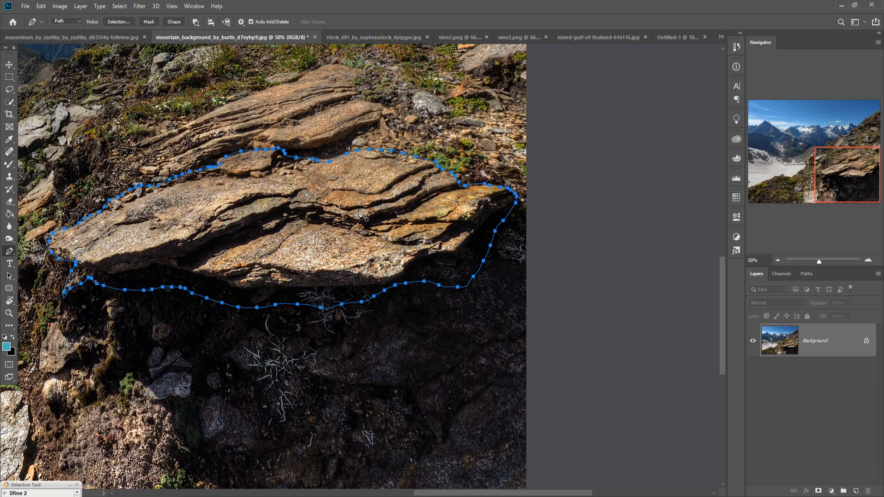
Step: Convert the rock path to a selection and invert it so only the rock ledge is selected
right_click(345, 206)
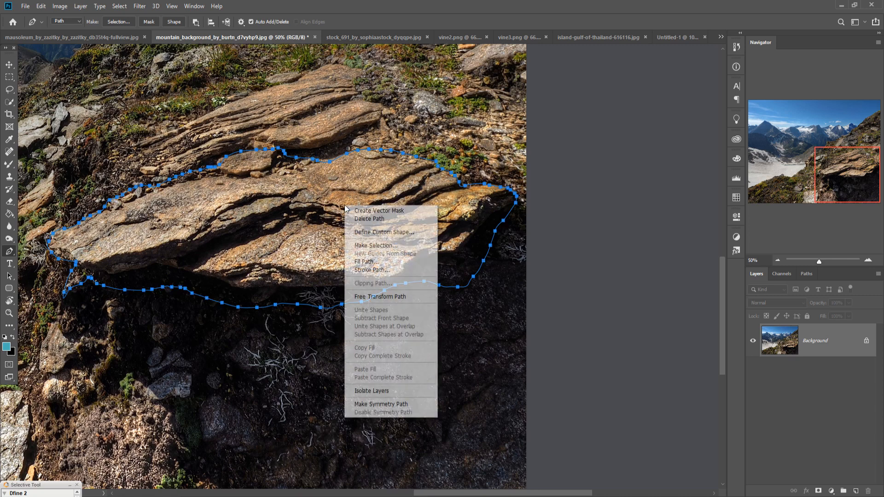
left_click(376, 246)
left_click(486, 146)
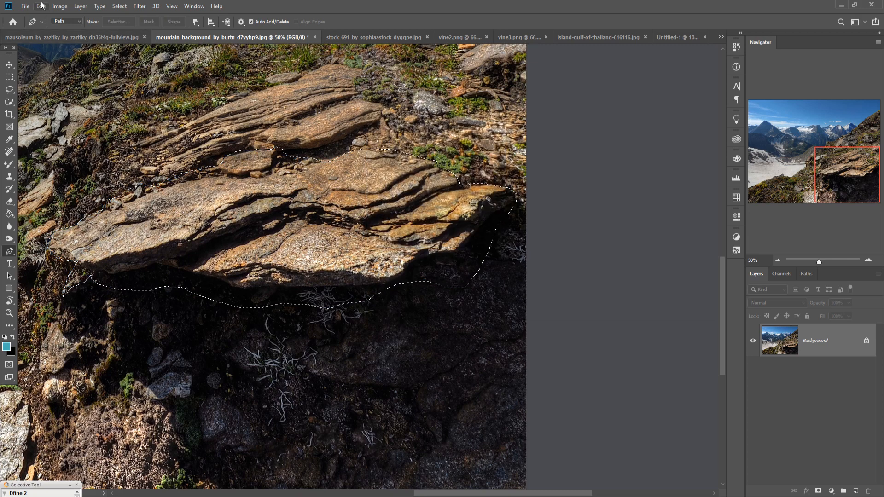
left_click(119, 6)
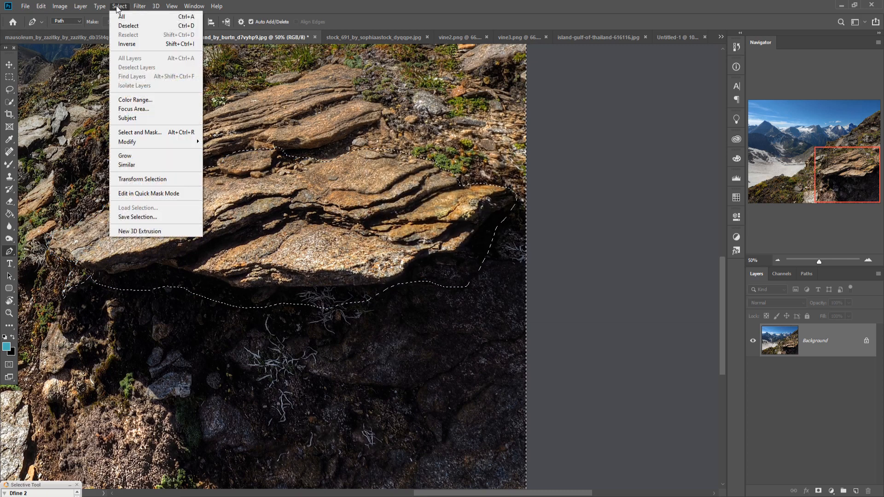
left_click(127, 43)
left_click(9, 65)
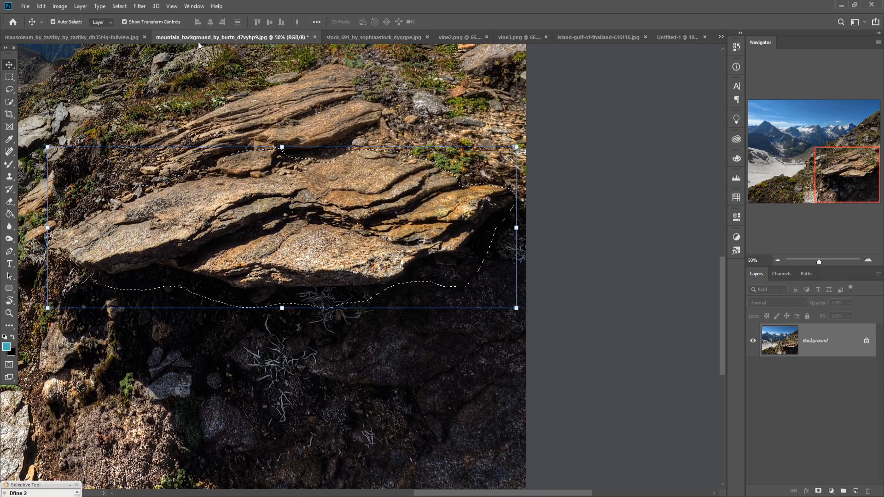
Step: Float the mountain image and copy the selected rock ledge into the Untitled-1 composition as a layer above the clouds
left_click_drag(200, 39, 399, 89)
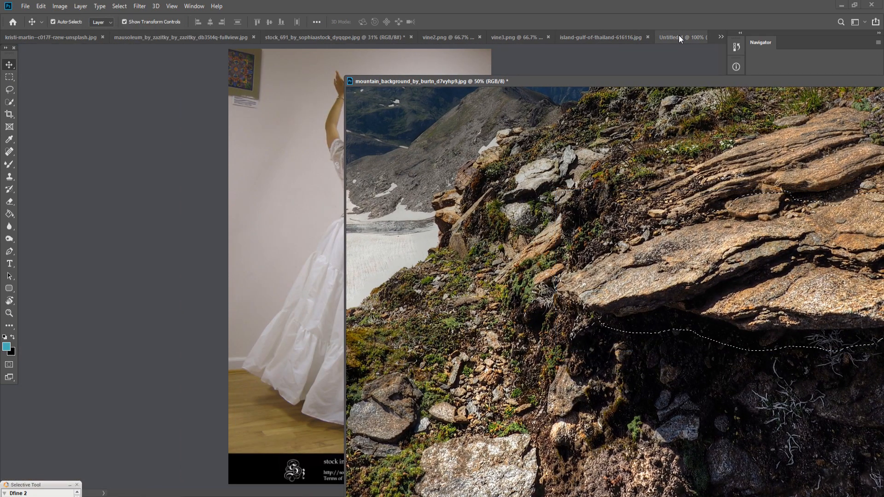
left_click(680, 37)
left_click_drag(782, 250, 307, 283)
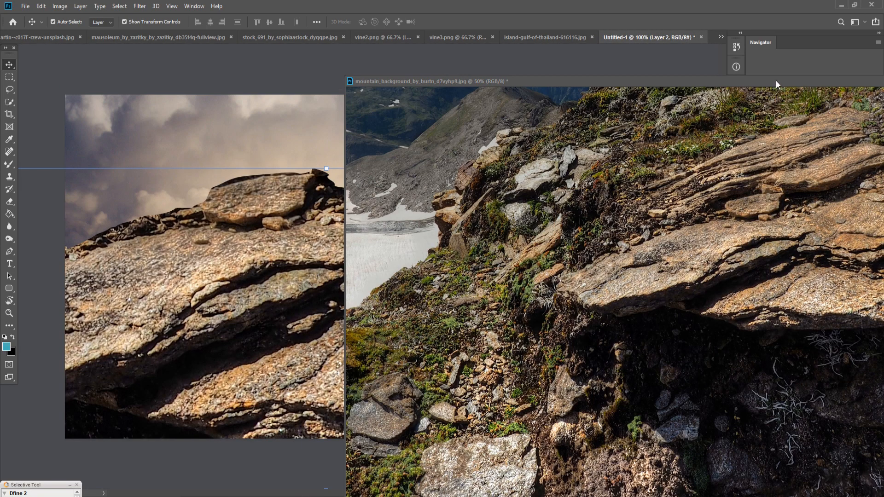
Step: Put the mountain image away and scale the rock down to 17.64%, placing it just right of centre in the composition's lower half
left_click_drag(776, 81, 362, 200)
left_click(583, 201)
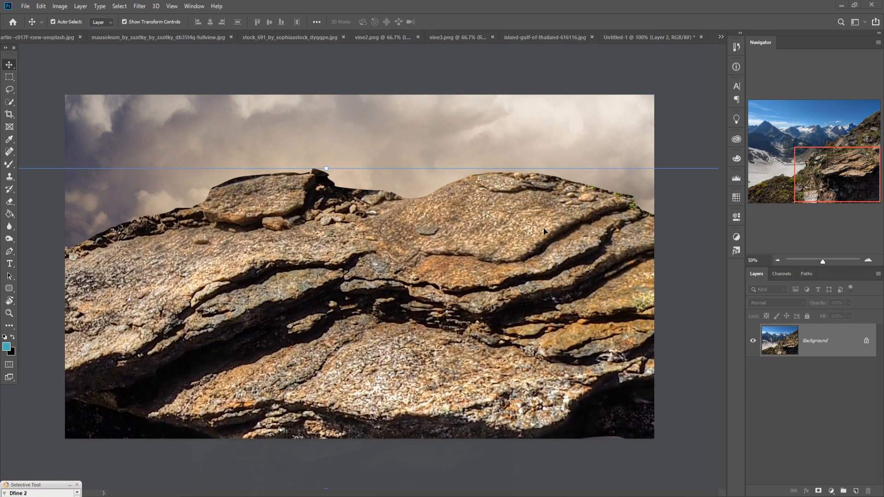
left_click_drag(333, 172, 530, 354)
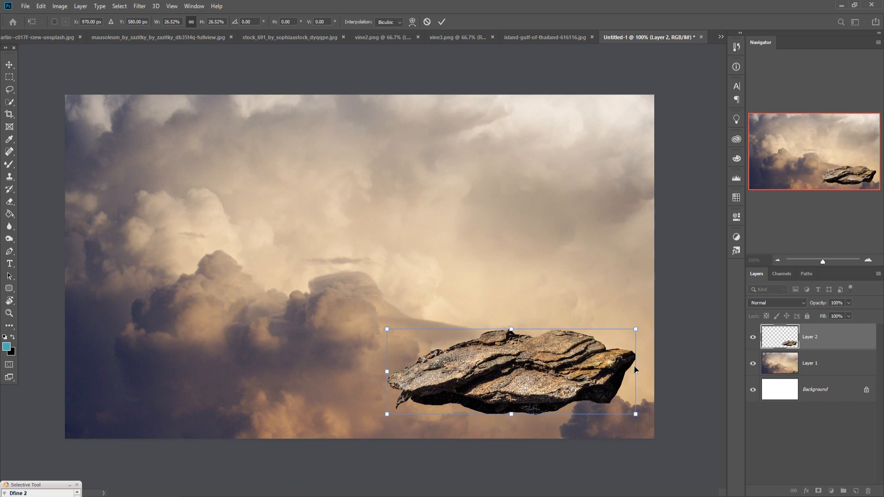
left_click_drag(639, 378, 615, 395)
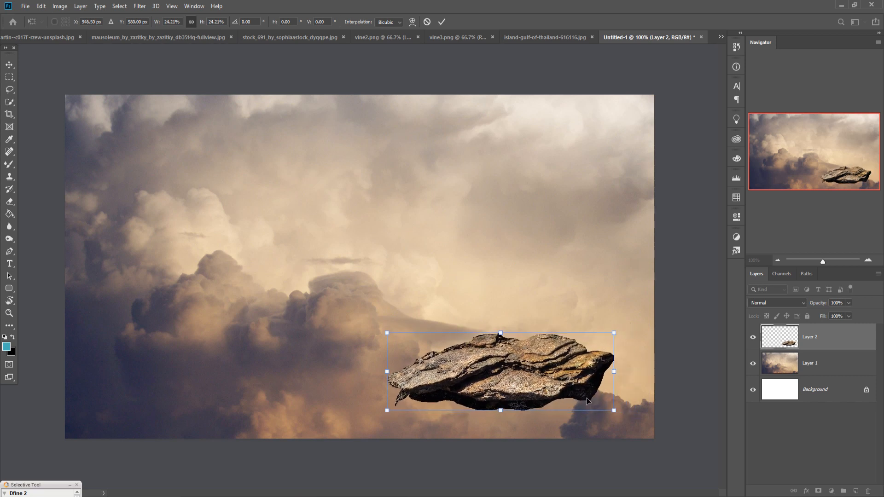
left_click_drag(525, 386, 448, 365)
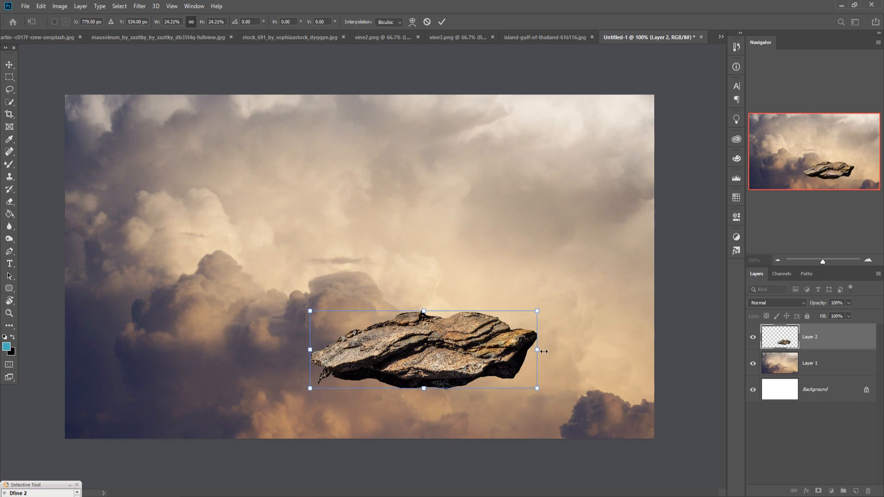
left_click_drag(544, 351, 474, 352)
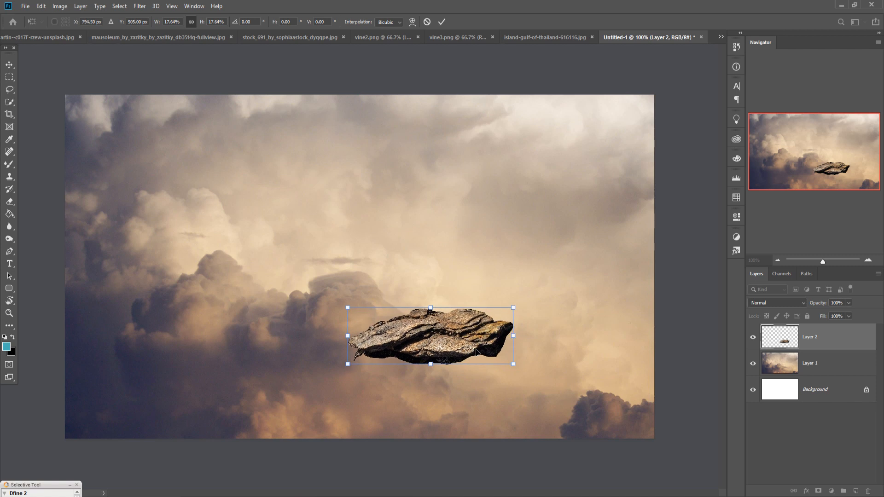
left_click(441, 22)
Step: Shrink the rock again to 81.70% and nudge it slightly lower in the clouds
left_click_drag(518, 313, 489, 328)
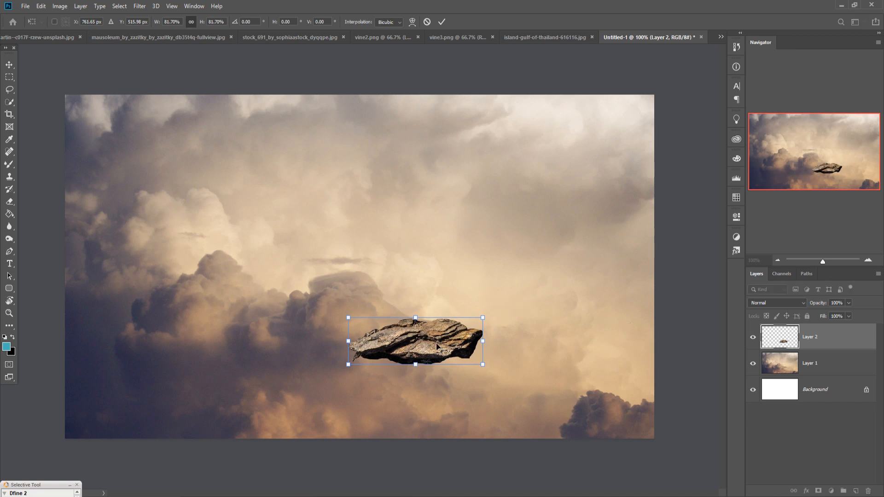
left_click_drag(437, 346, 441, 351)
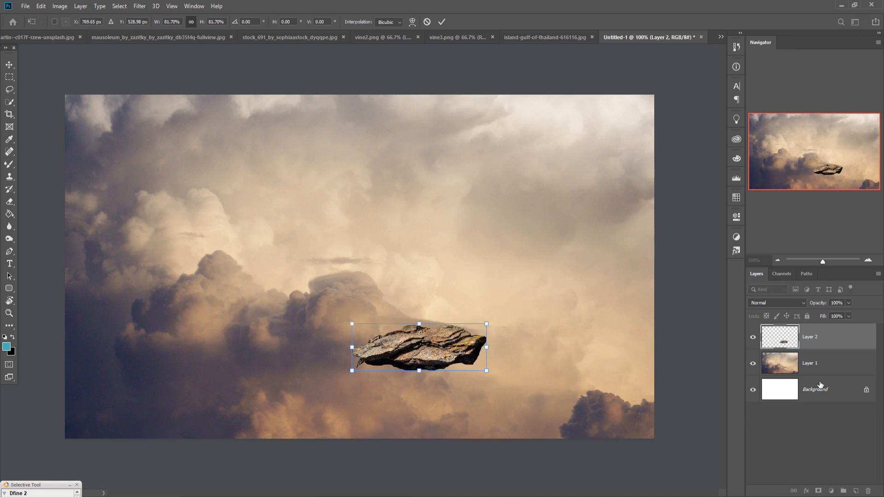
left_click(441, 21)
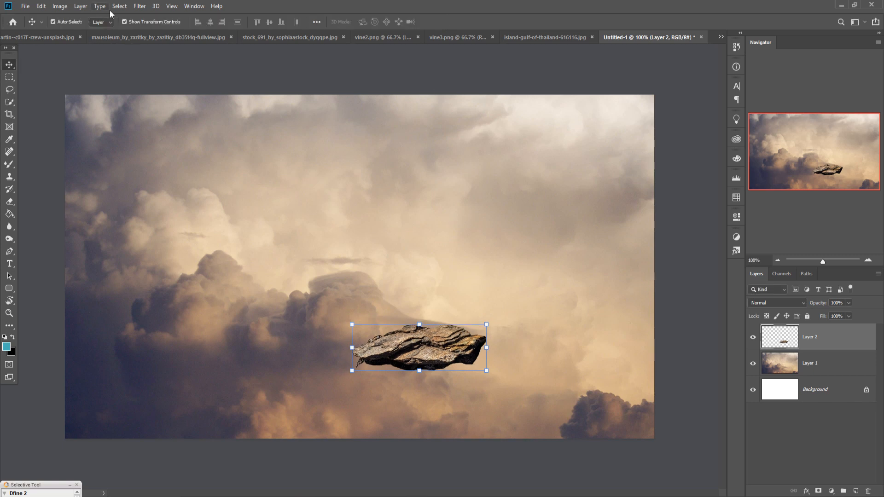
Step: Apply the Camera Raw filter to the rock with Exposure -0.15, Contrast -20, Clarity -13 and Saturation -33
left_click(140, 6)
left_click(180, 63)
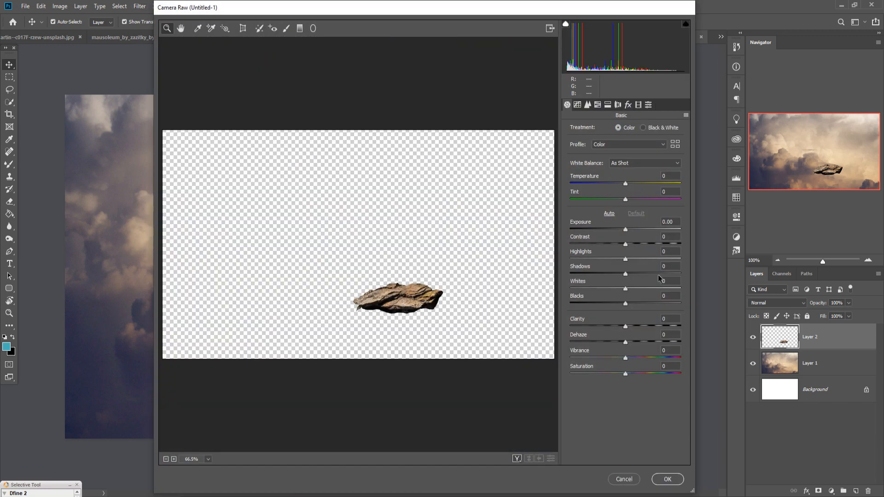
left_click_drag(625, 230, 624, 230)
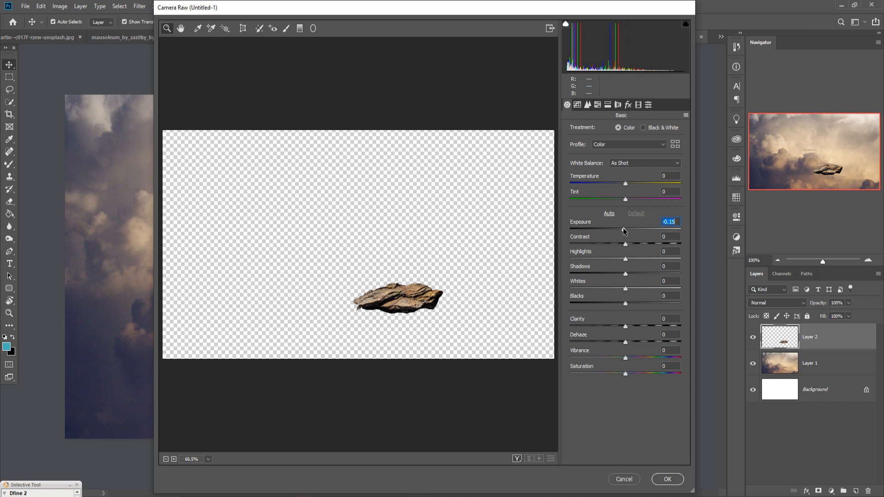
left_click_drag(626, 374, 607, 375)
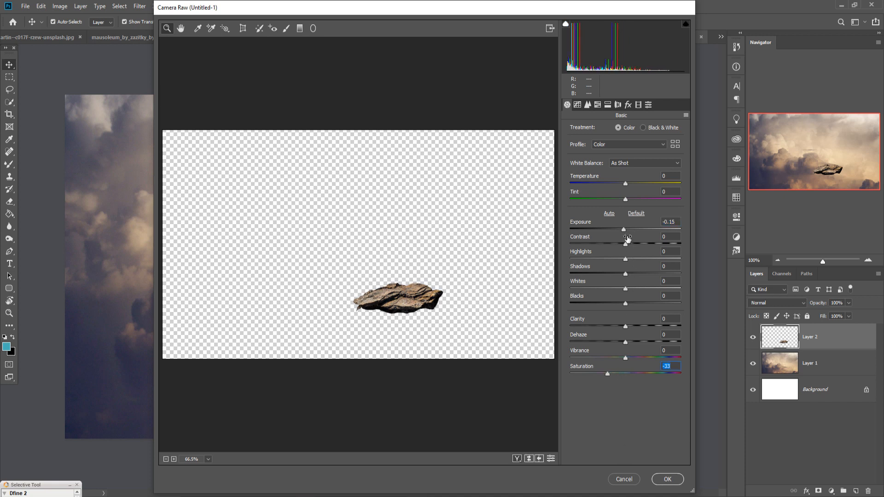
left_click_drag(626, 247, 614, 245)
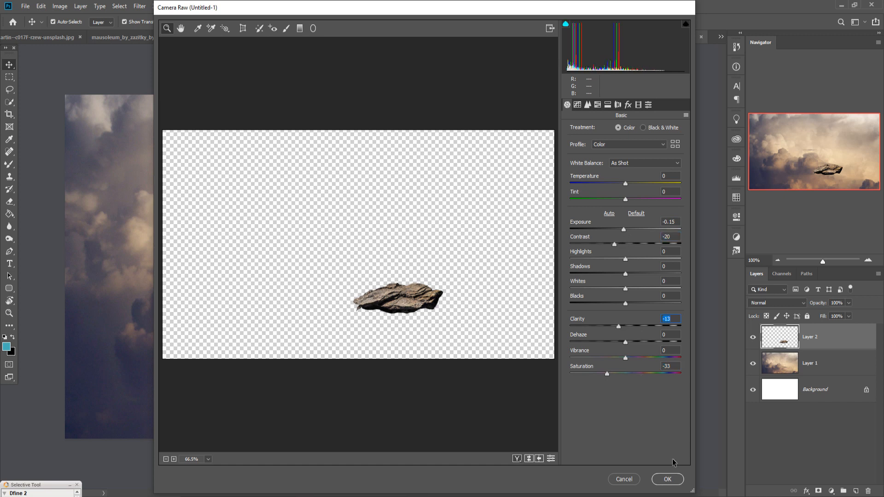
left_click(673, 481)
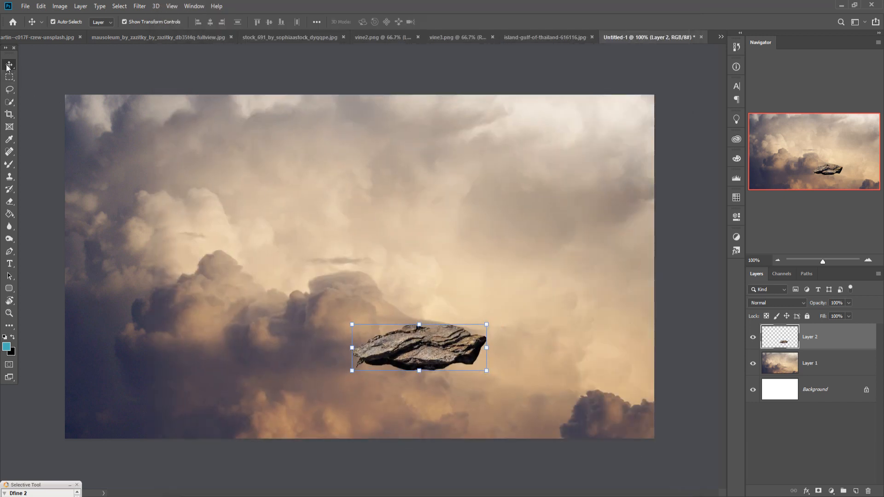
Step: Duplicate the rock layer, Layer 2, within the composition
right_click(818, 347)
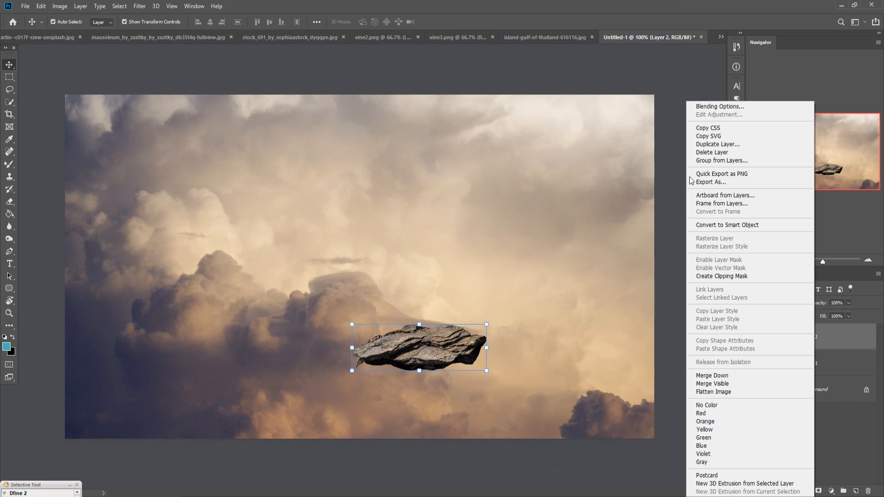
left_click(718, 144)
left_click(515, 142)
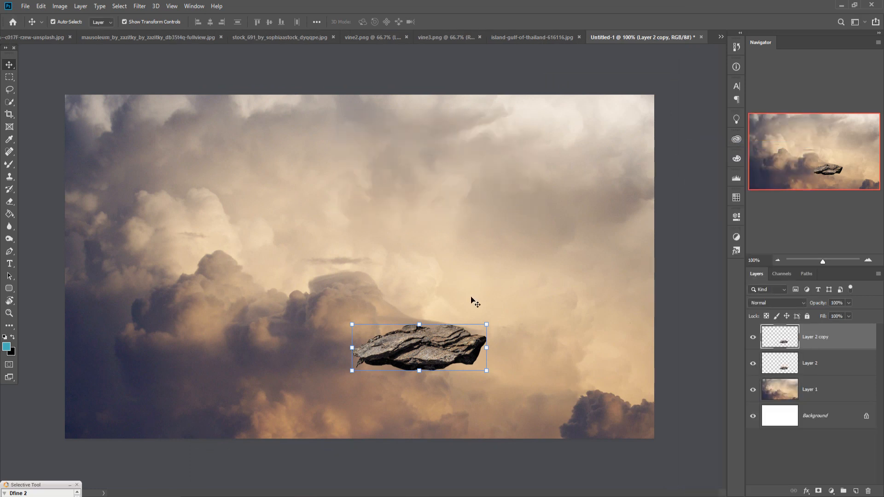
Step: Enlarge the duplicated rock to 133.72% and place it in the canvas's lower-right corner, partly beyond the edges
left_click_drag(435, 344, 659, 242)
key("ctrl+t")
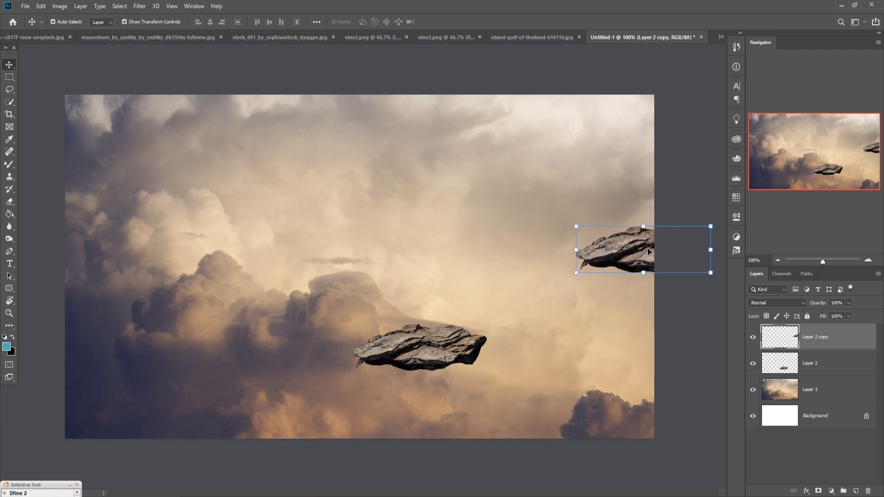
left_click_drag(583, 257, 566, 257)
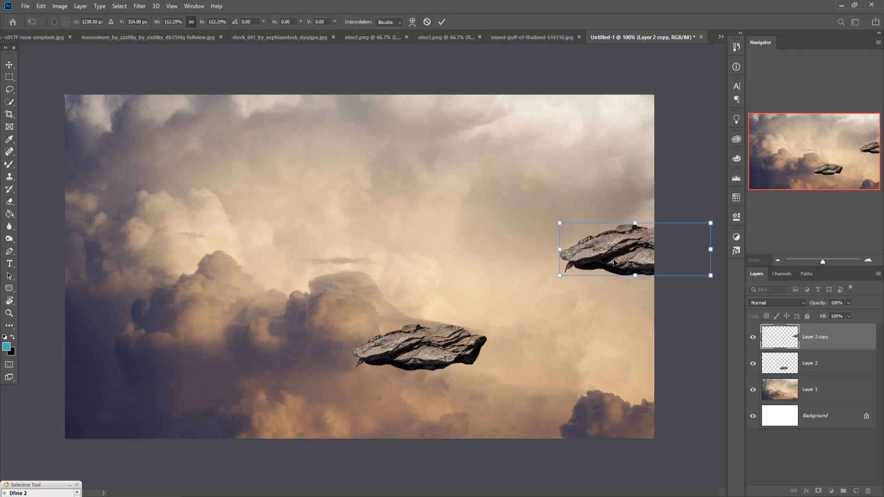
left_click_drag(624, 260, 587, 445)
mouse_move(598, 413)
left_mouse_down()
mouse_move(598, 403)
mouse_move(586, 421)
left_mouse_up()
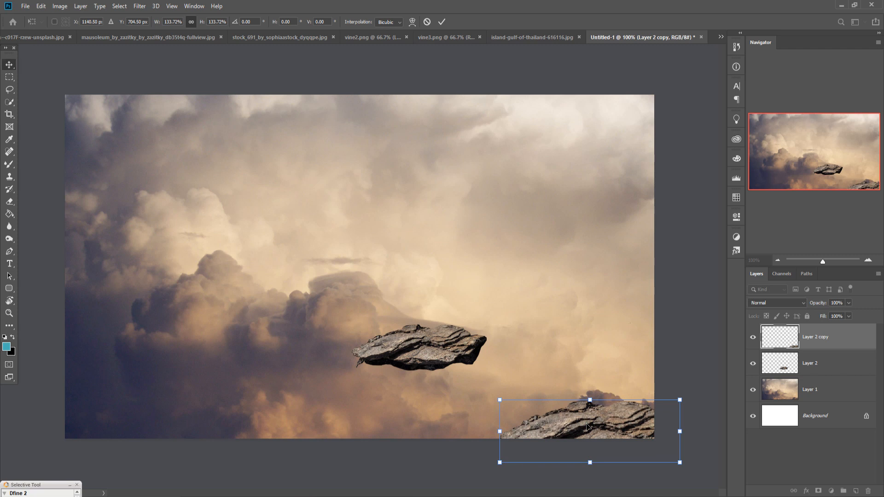
key("Return")
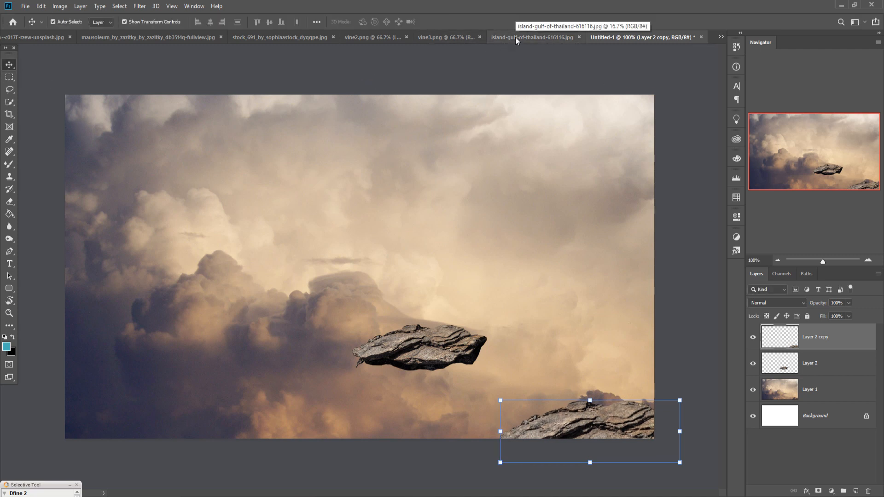
Step: Float the stock_691 image, copy the selected woman into the Untitled-1 composition as the top layer, and minimise the source image
left_click(248, 36)
left_click_drag(293, 37, 298, 59)
left_click_drag(364, 60, 568, 79)
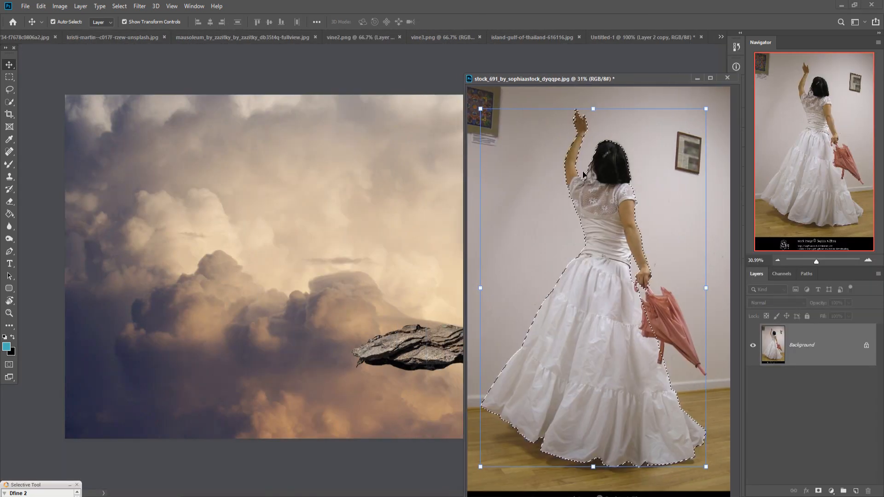
left_click_drag(602, 270, 418, 296)
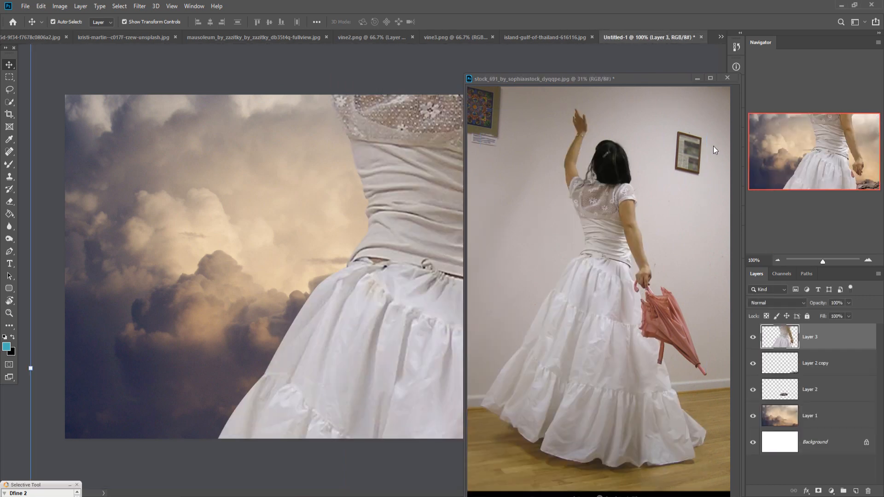
left_click(696, 78)
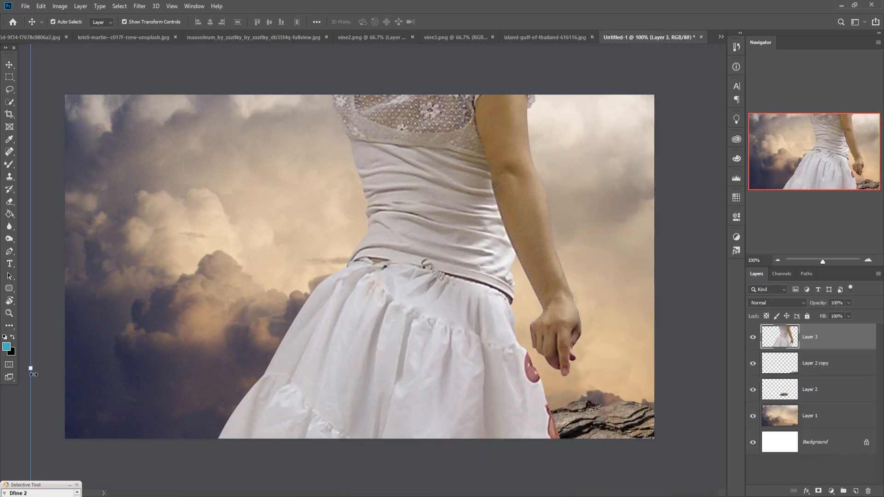
Step: Scale the woman down to 8.61% and stand her on the floating rock in the middle of the scene
left_click_drag(30, 368, 529, 374)
left_click_drag(577, 399, 319, 313)
left_click_drag(504, 287, 433, 333)
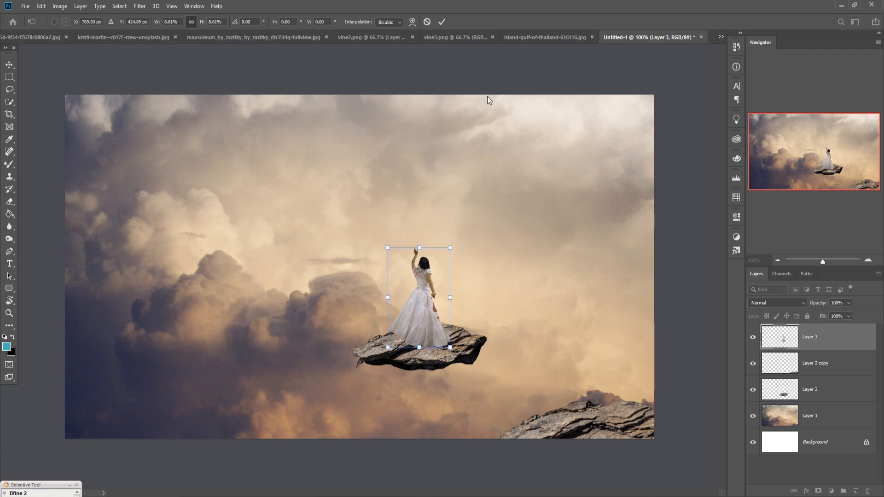
left_click(441, 21)
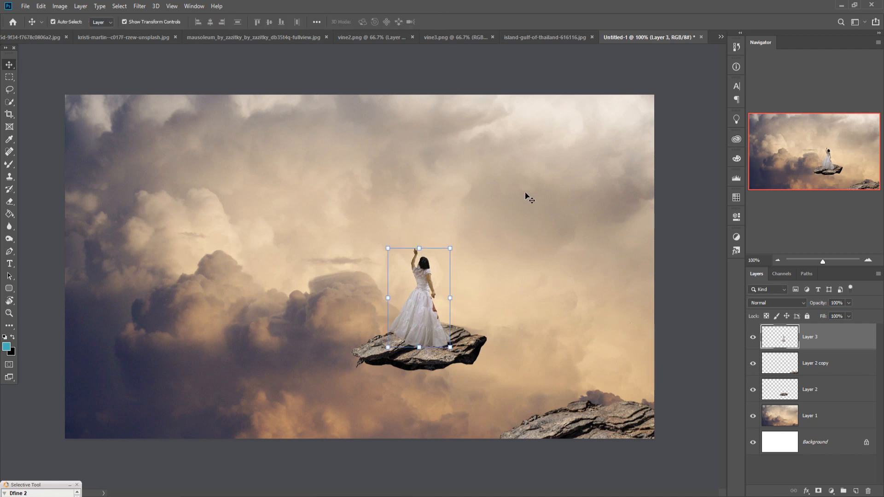
Step: Lasso the larger red umbrella remnant below the woman's hand, fill it with Content-Aware at 100% opacity, and deselect
key("ctrl+plus")
key("ctrl+plus")
key("ctrl+plus")
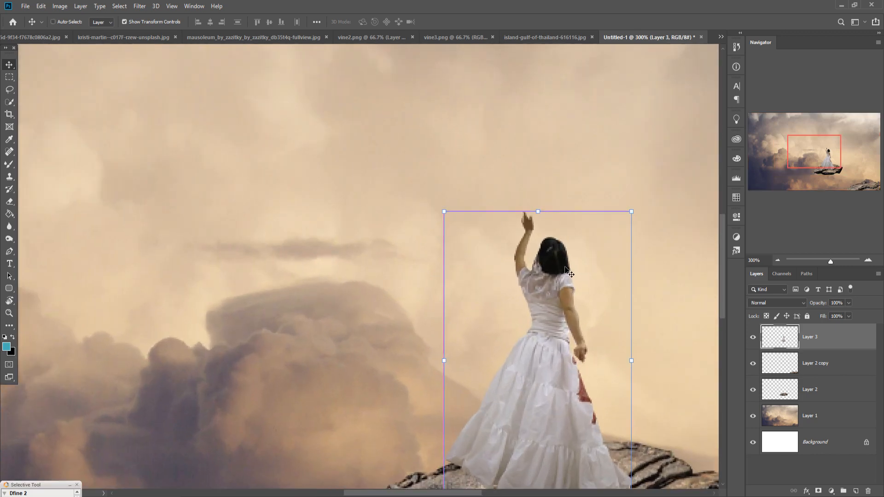
left_click_drag(583, 363, 230, 230)
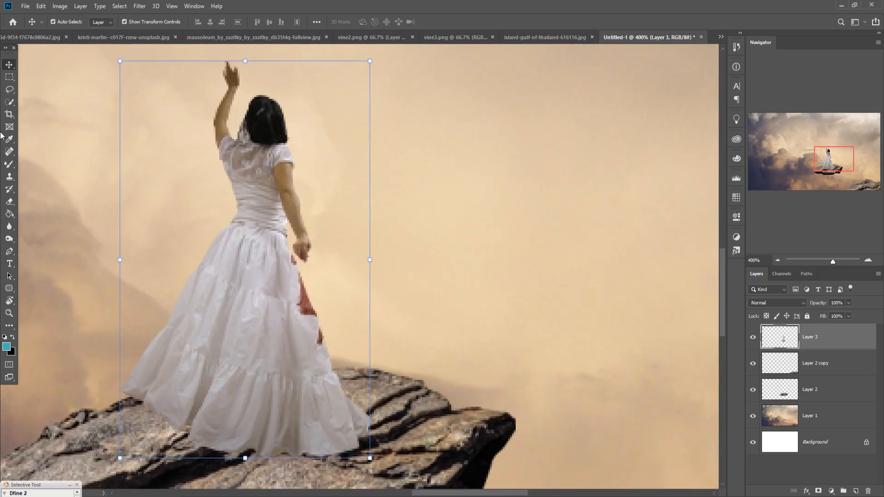
left_click(7, 92)
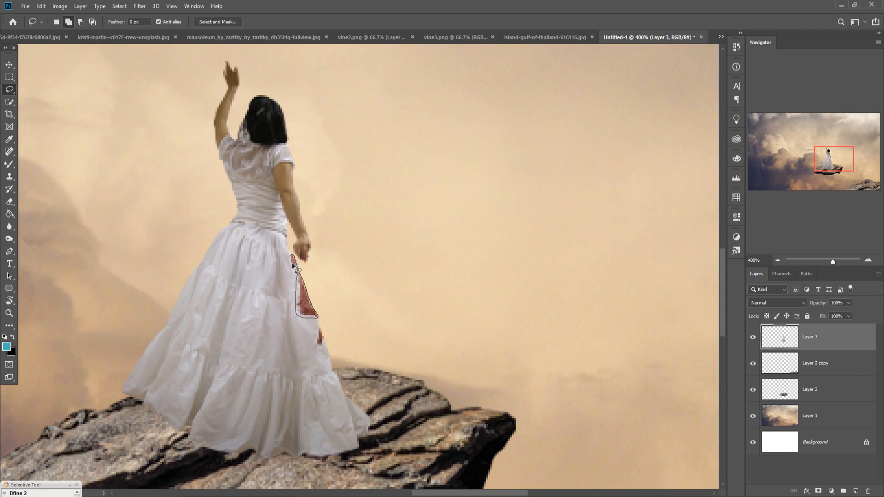
left_click_drag(293, 260, 293, 261)
left_click(41, 7)
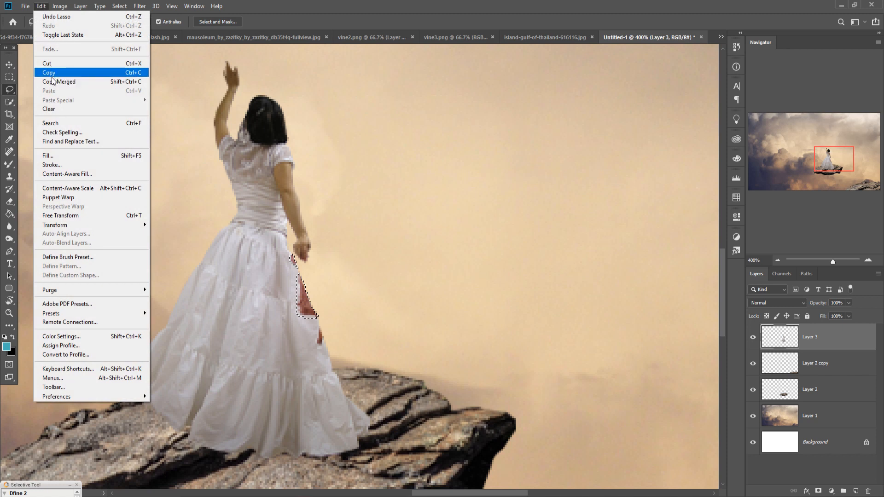
left_click(51, 156)
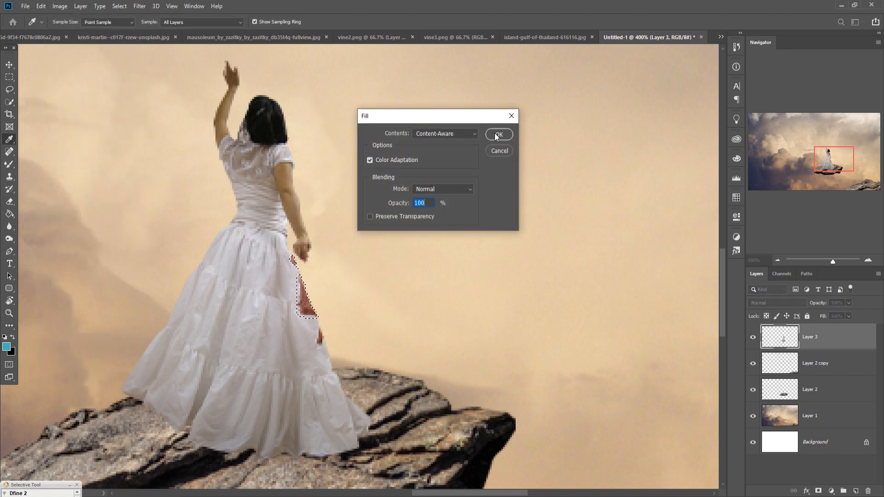
left_click(496, 137)
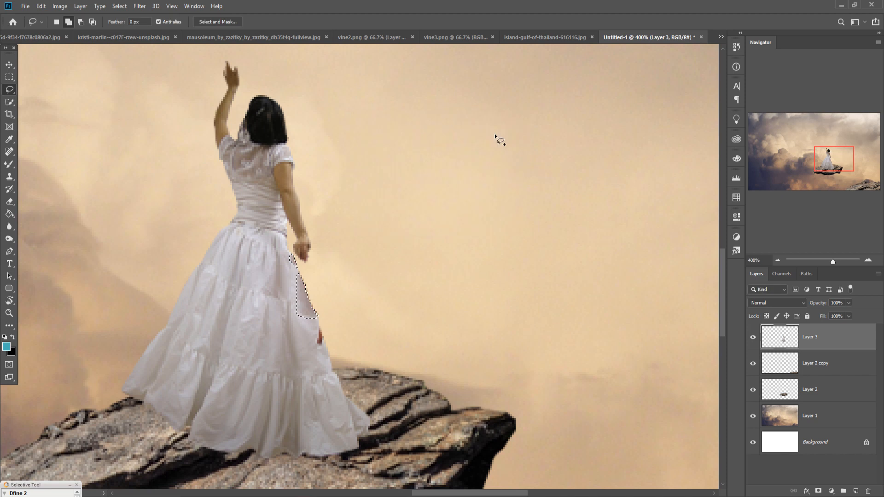
left_click(119, 6)
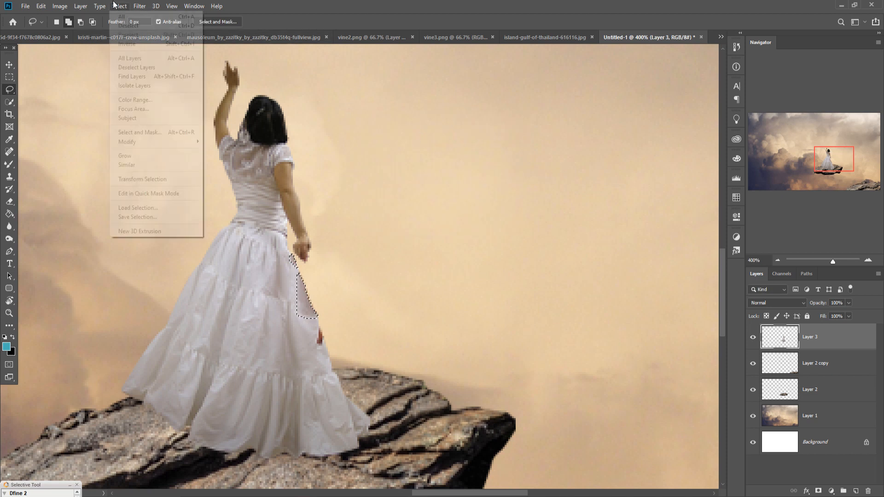
left_click(127, 27)
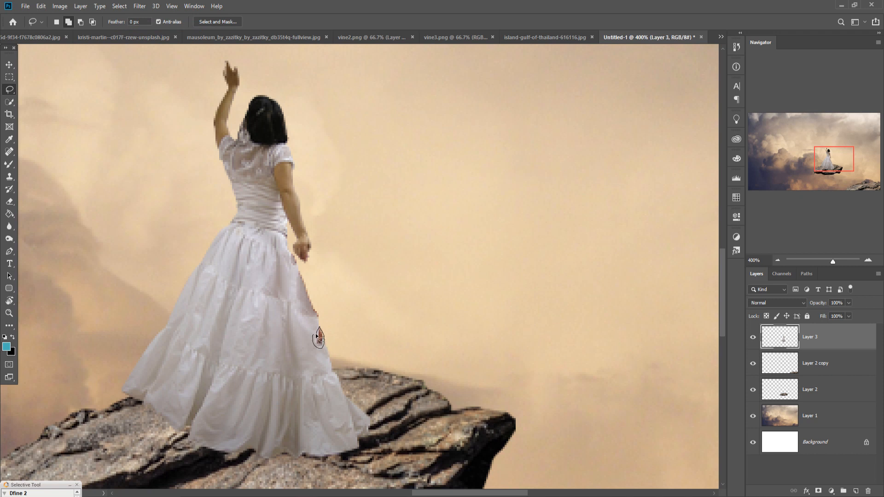
Step: Lasso the small red remnant on the dress edge, fill it with Content-Aware at 100% opacity, and deselect
mouse_move(319, 331)
left_mouse_down()
mouse_move(315, 347)
mouse_move(320, 330)
left_mouse_up()
left_click(41, 6)
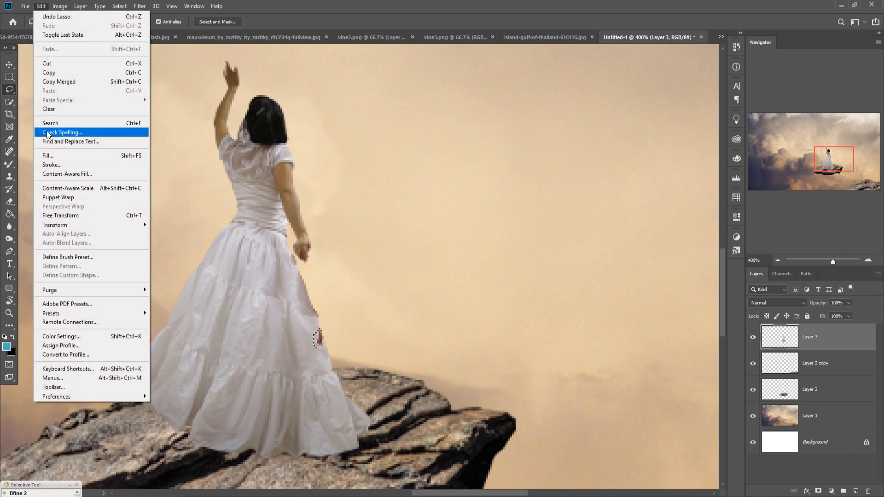
left_click(48, 157)
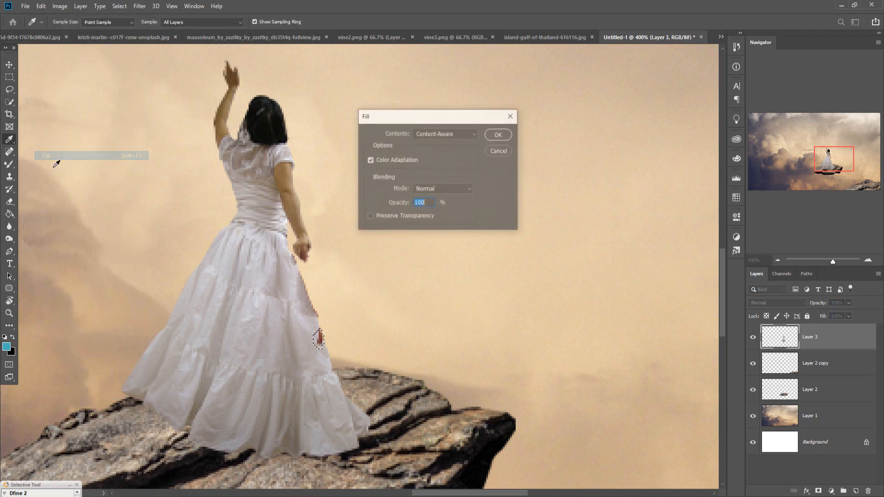
left_click(492, 138)
left_click(120, 6)
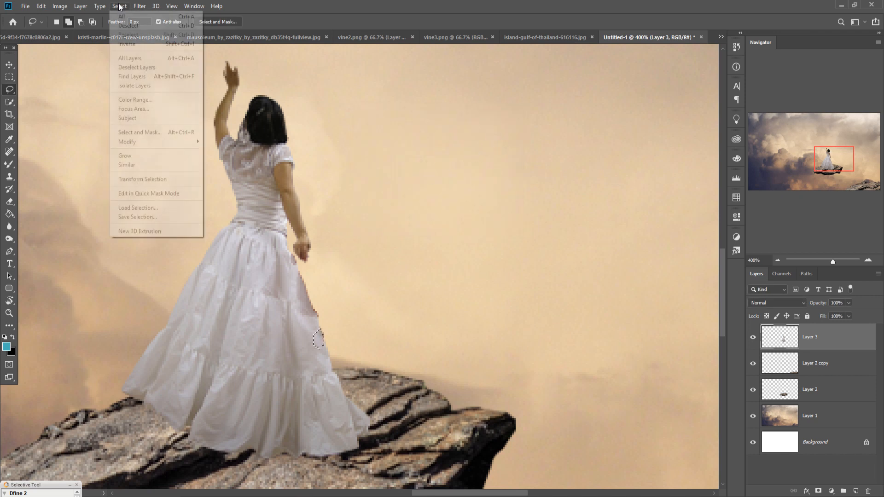
left_click(129, 25)
Step: Outline the large iron chain in the chain photo with the Lasso tool and copy it into the Untitled-1 composition as the top layer
left_click(6, 69)
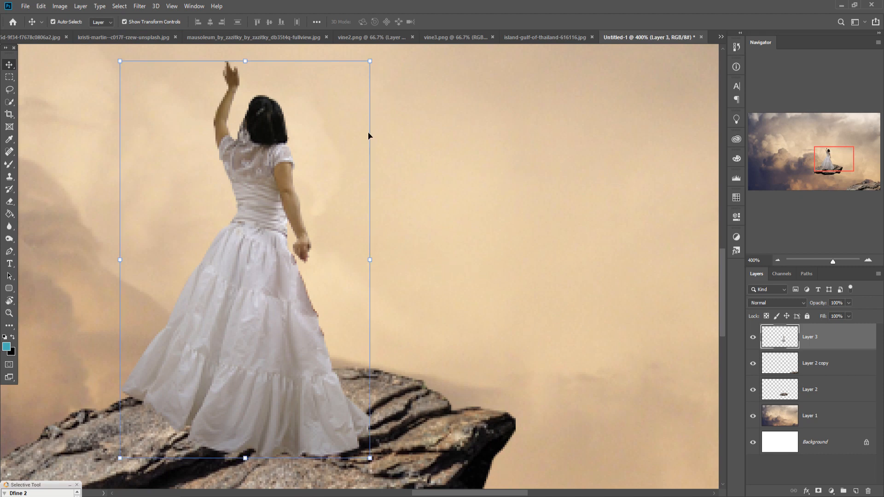
left_click(236, 36)
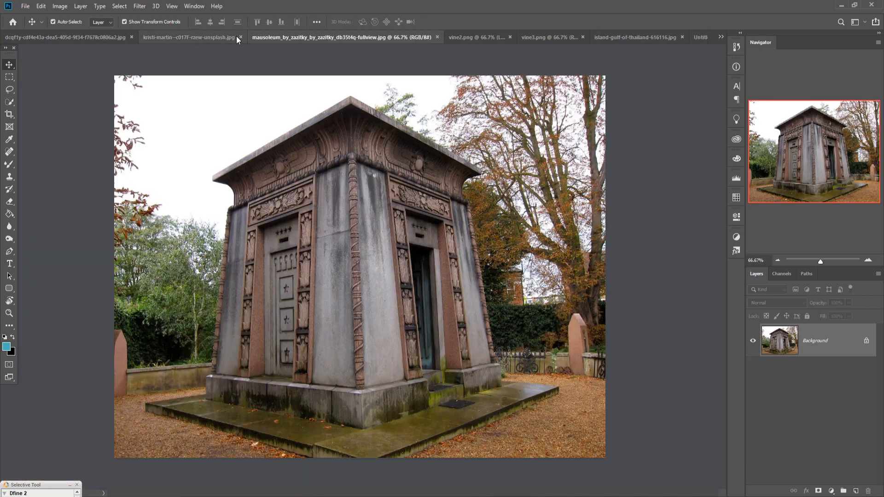
left_click(172, 36)
left_click(91, 36)
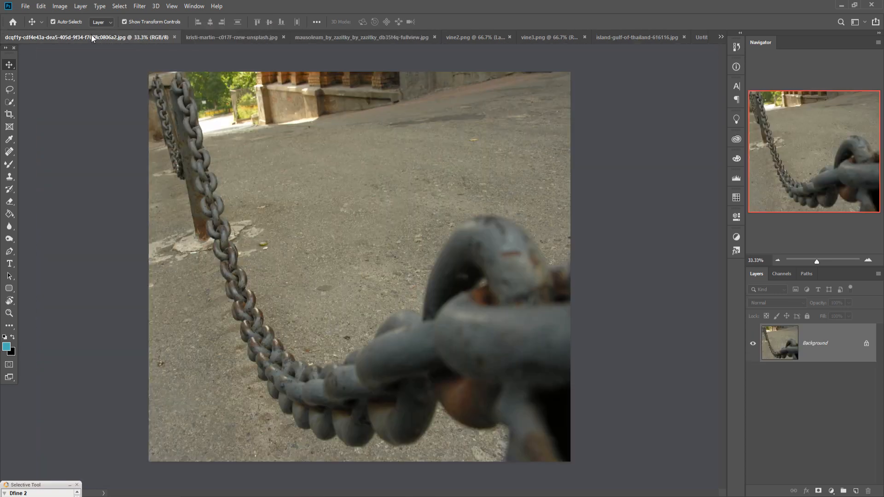
left_click(10, 89)
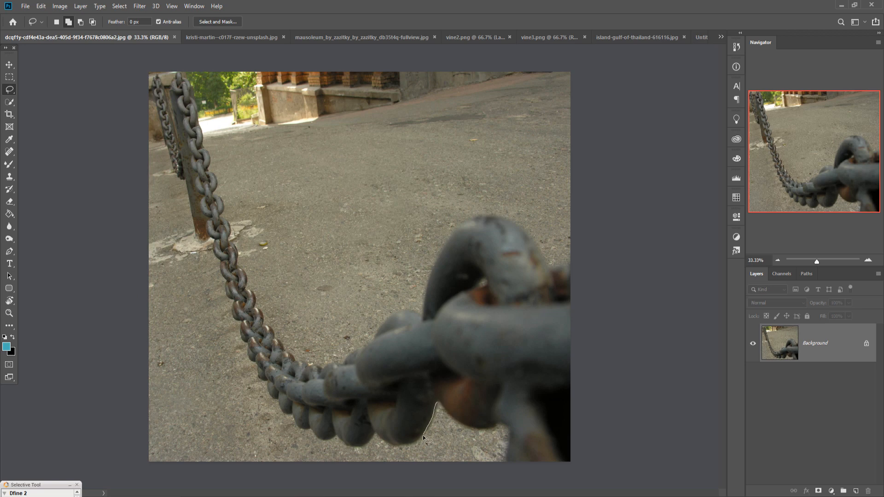
mouse_move(422, 435)
left_mouse_down()
mouse_move(270, 392)
mouse_move(233, 317)
mouse_move(185, 114)
mouse_move(201, 127)
mouse_move(211, 162)
left_mouse_up()
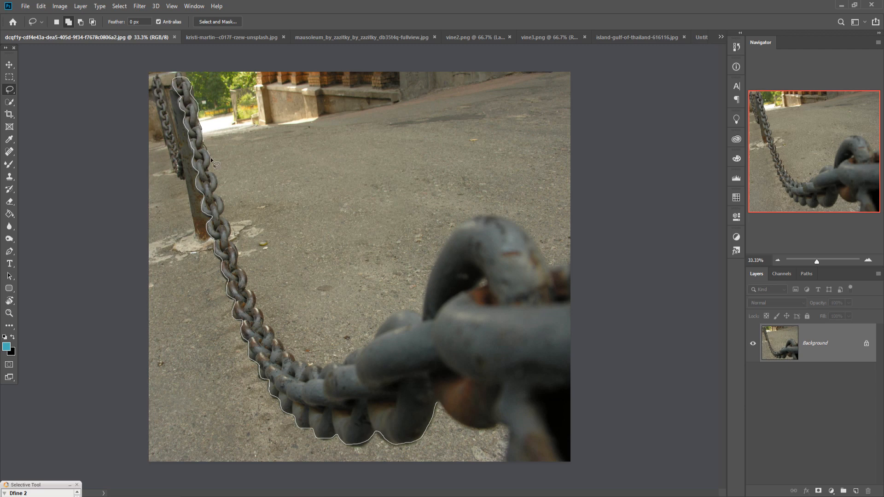
mouse_move(232, 230)
left_mouse_down()
mouse_move(319, 365)
mouse_move(505, 422)
left_mouse_up()
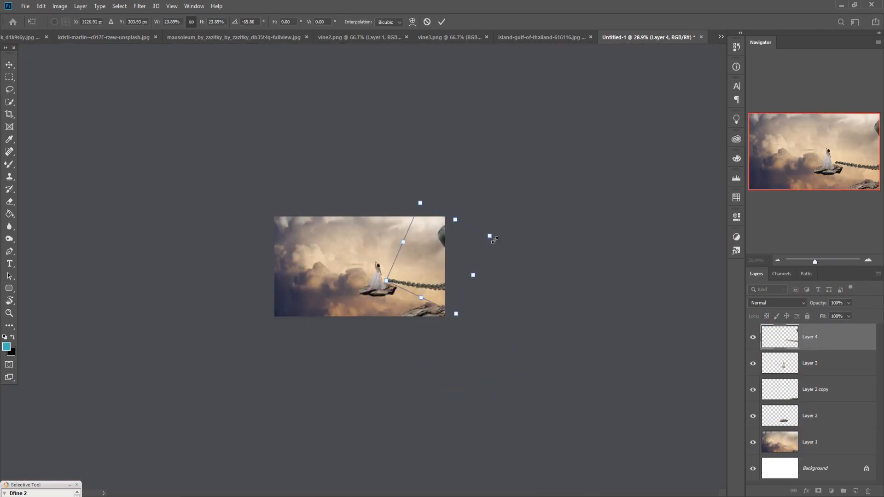
Step: Scale the chain to 14.42%, rotate it to -18.32 degrees, and place it descending from the woman's hand towards the lower-right rock
left_click_drag(464, 272, 424, 276)
key("ctrl+1")
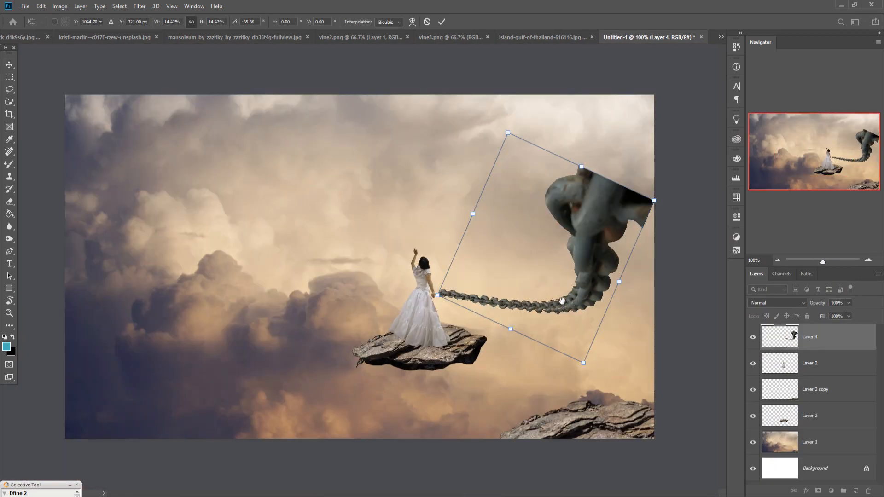
left_click_drag(600, 203, 659, 201)
left_click_drag(569, 120, 560, 124)
left_click_drag(594, 174, 609, 159)
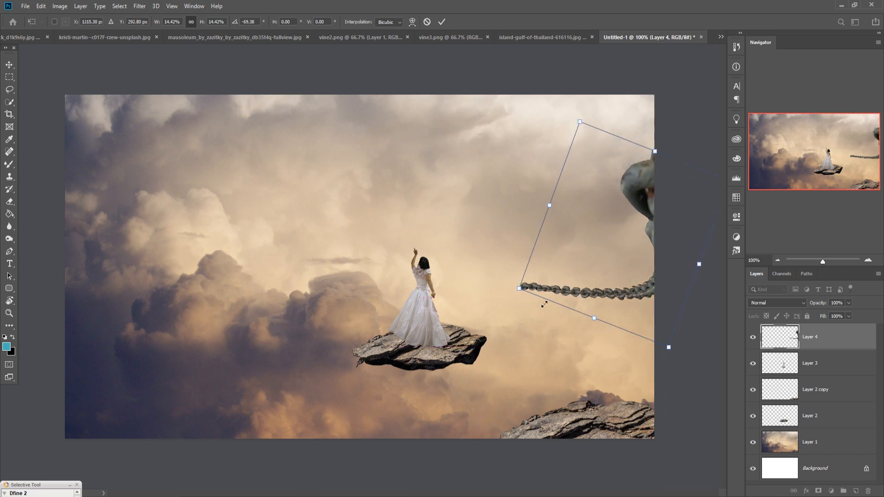
left_click_drag(535, 294, 508, 317)
left_click_drag(718, 205, 714, 317)
left_click_drag(618, 287, 566, 378)
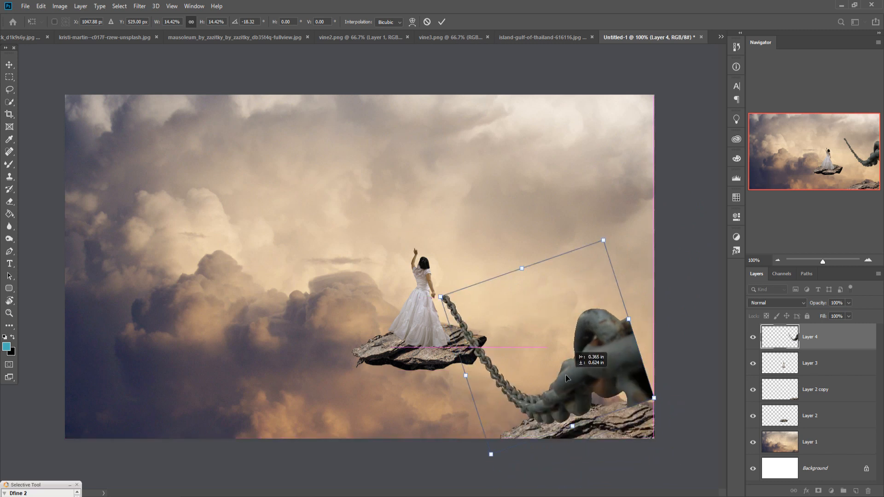
Step: Reshape the chain to 16.53% width and 11.12% height, with its thin end at the floating rock and its thick end beyond the canvas edge
left_click_drag(629, 319, 656, 321)
left_click_drag(494, 355, 517, 358)
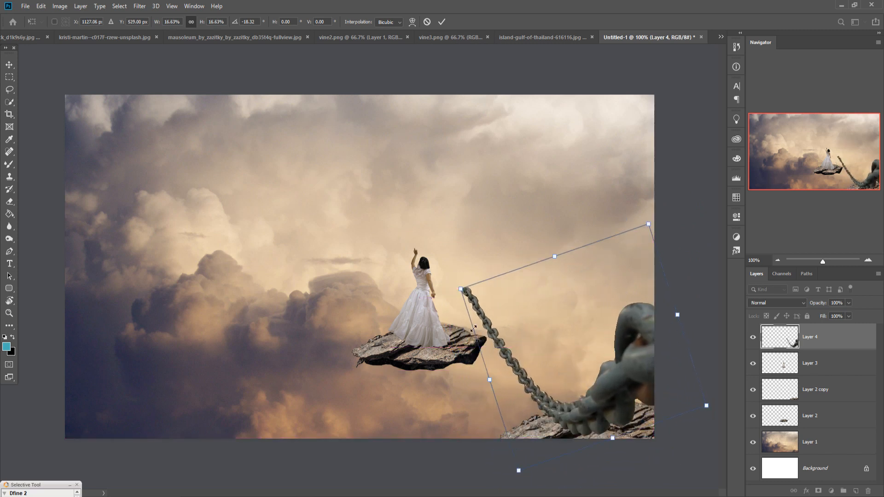
left_click_drag(461, 290, 495, 306)
left_click_drag(528, 335, 461, 325)
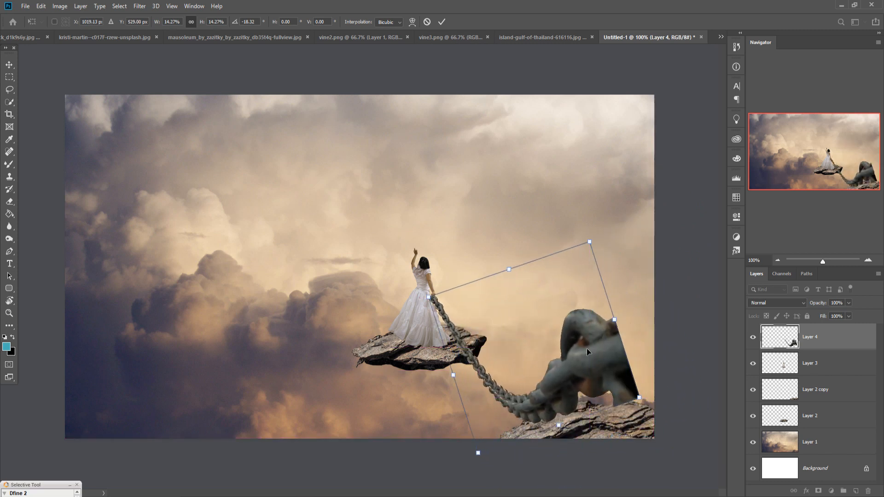
left_click_drag(624, 327, 673, 308)
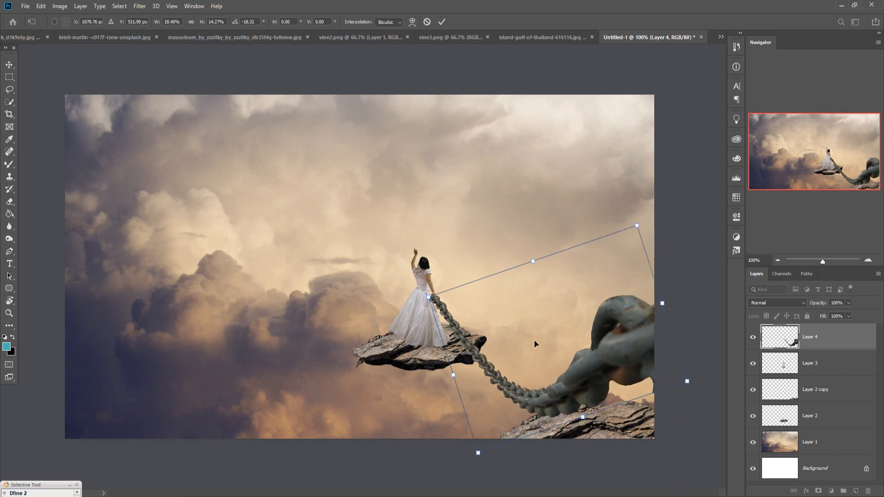
left_click_drag(456, 380, 456, 379)
left_click_drag(431, 298, 472, 333)
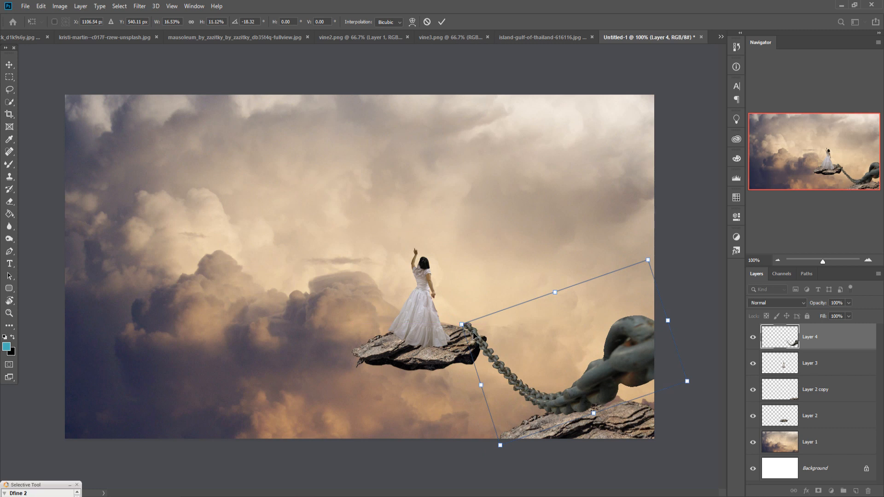
left_click(442, 22)
Step: Lasso the thin upper end of the chain and copy it onto a new layer
left_click(10, 89)
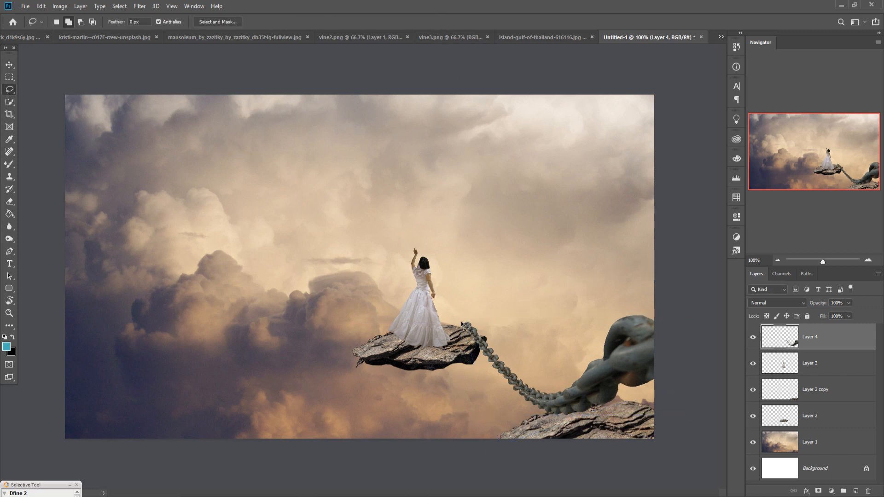
mouse_move(465, 313)
left_mouse_down()
mouse_move(459, 339)
mouse_move(486, 364)
mouse_move(498, 361)
mouse_move(508, 352)
mouse_move(495, 324)
mouse_move(459, 319)
left_mouse_up()
left_click(41, 6)
left_click(48, 73)
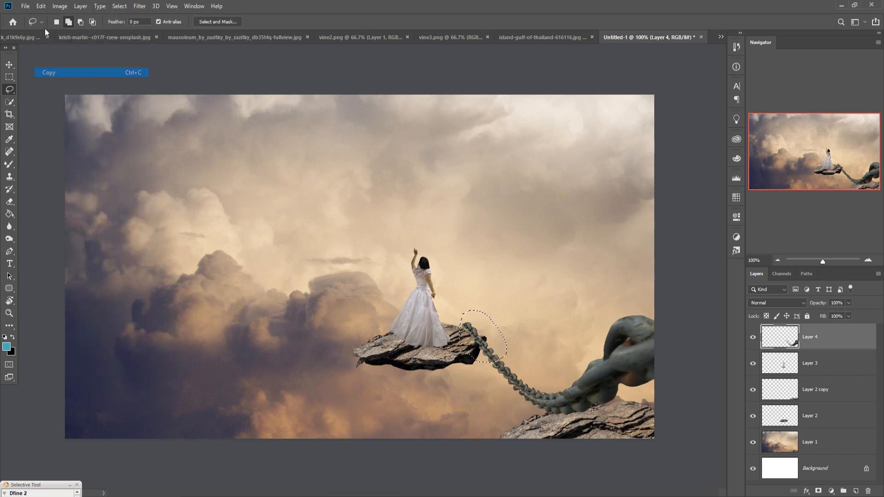
left_click(44, 7)
left_click(48, 91)
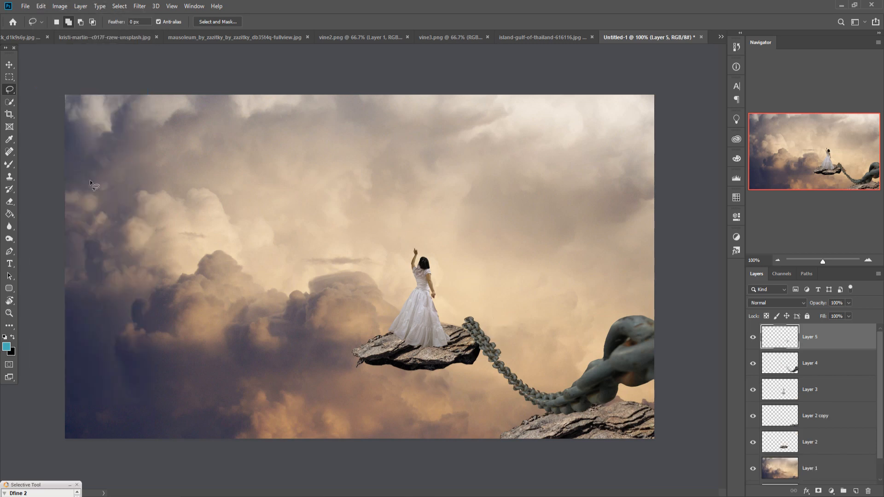
Step: Scale the copied chain piece to 65.49% width and 59.08% height, skew it 5.88 degrees, and join it to the main chain's upper end
left_click(11, 65)
mouse_move(492, 338)
left_mouse_down()
mouse_move(483, 324)
mouse_move(454, 313)
mouse_move(475, 334)
left_mouse_up()
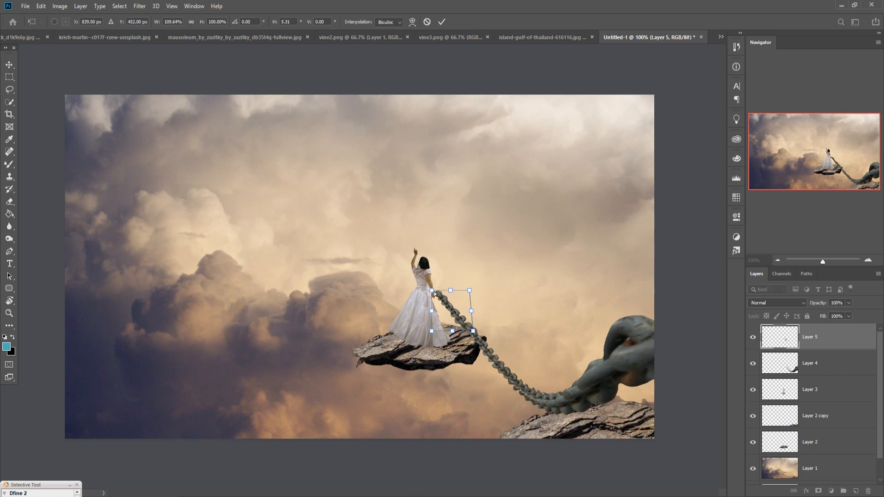
left_click_drag(434, 294, 432, 294)
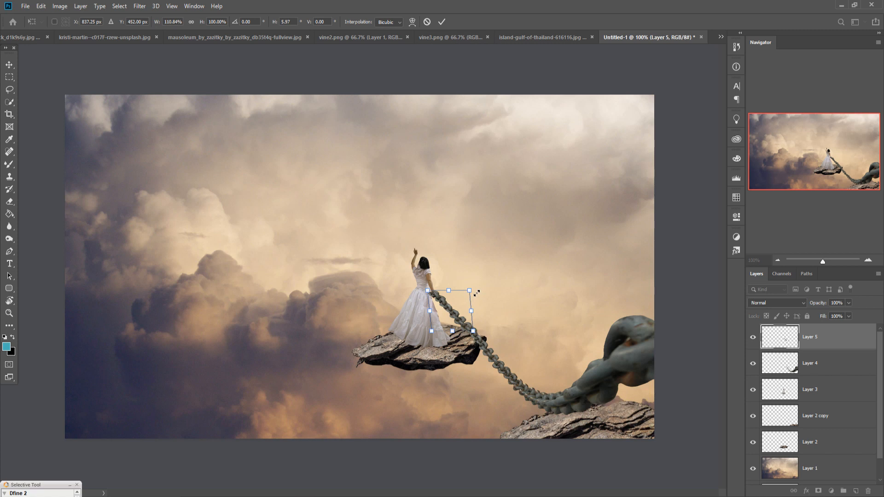
left_click_drag(477, 293, 461, 321)
key("Right")
key("Right")
key("Right")
key("Right")
key("Right")
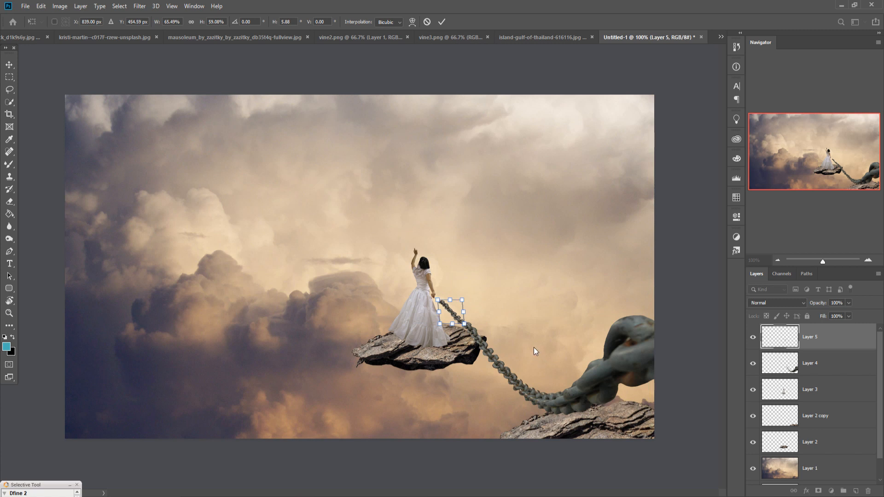
key("Right")
key("Down")
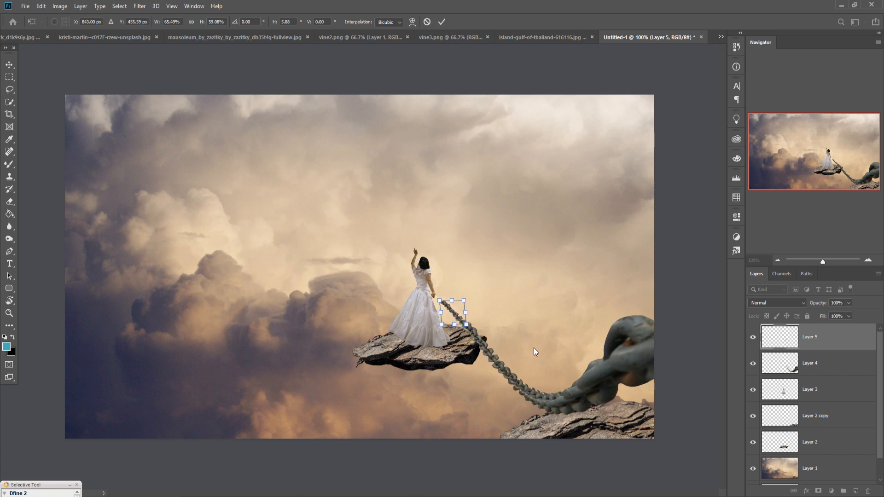
left_click(439, 21)
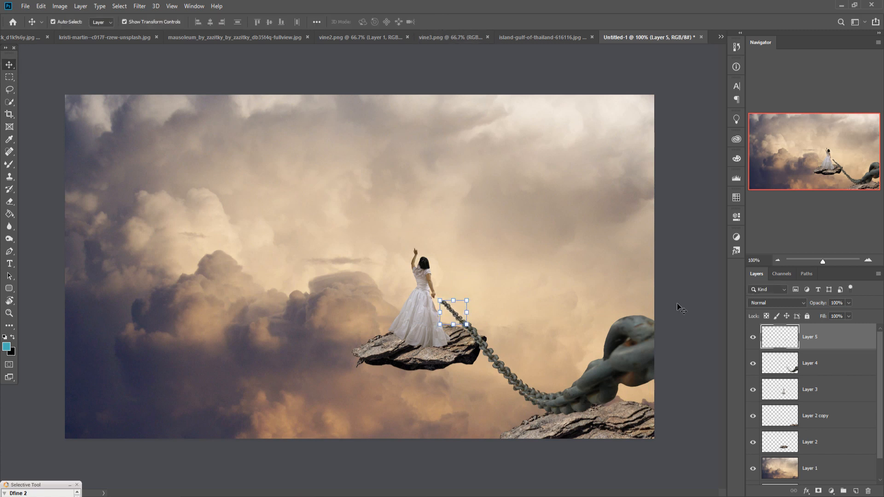
Step: Duplicate the layer holding the short chain extension
right_click(821, 342)
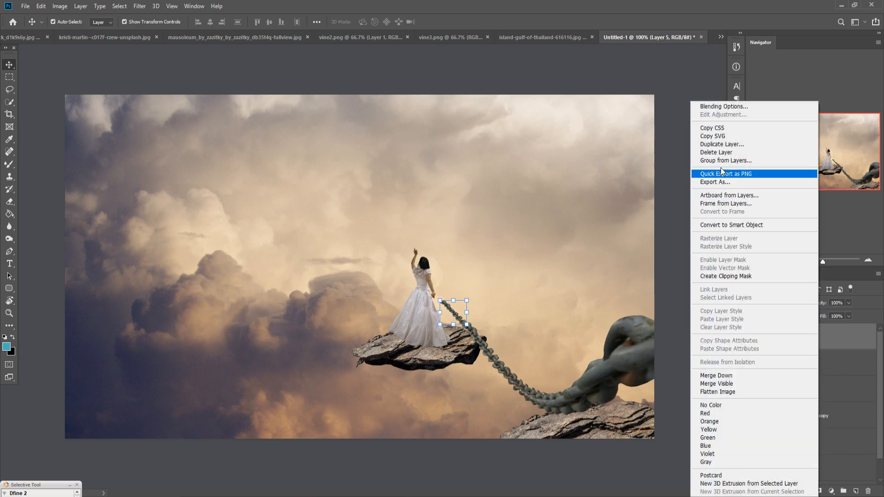
left_click(783, 144)
left_click(525, 143)
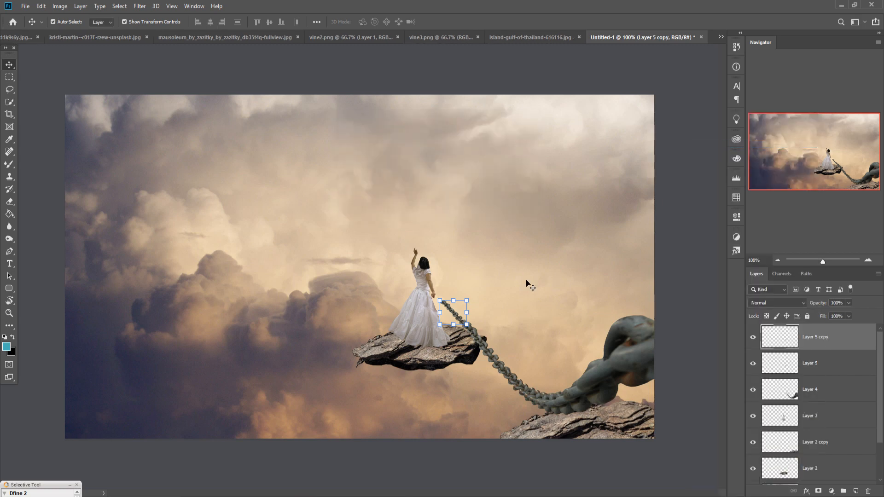
Step: Scale the duplicated chain piece to 70.93% and position it to link the woman's lowered hand with the rest of the chain
left_click_drag(455, 317, 440, 301)
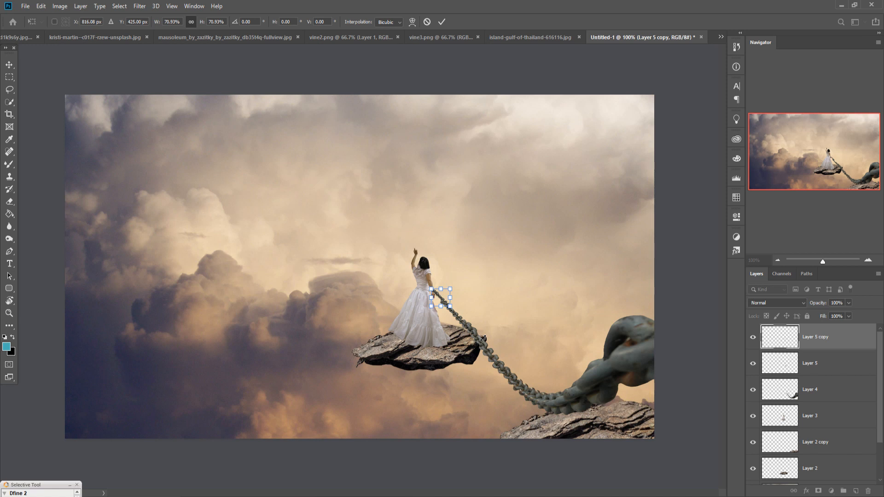
key("Down")
key("Left")
key("Down")
key("Down")
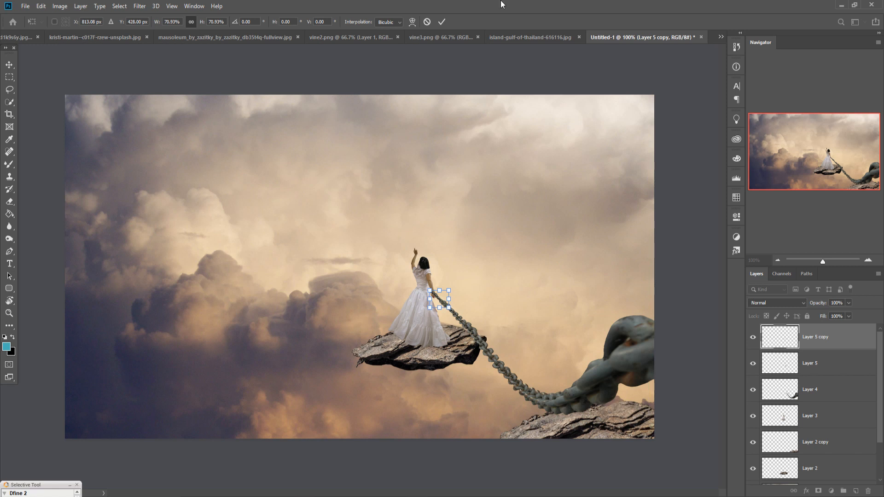
left_click(441, 22)
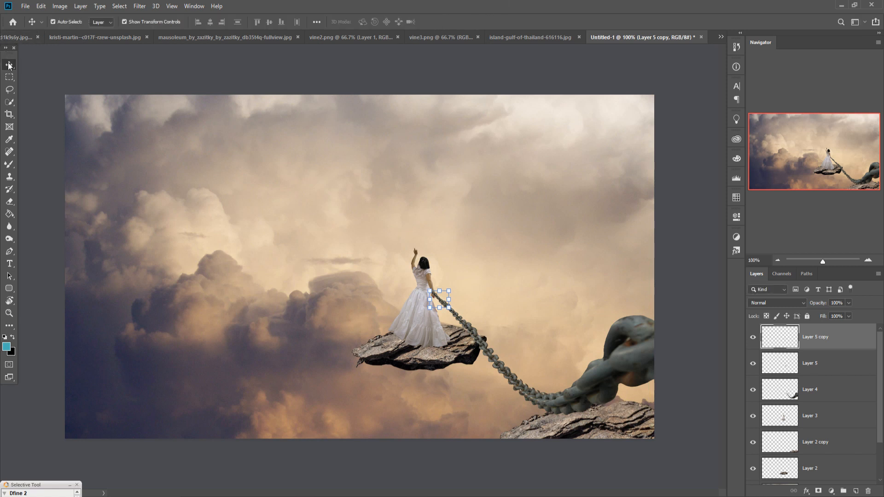
Step: Merge the main chain layer and the two chain extension layers into one layer
left_click(831, 395, "shift")
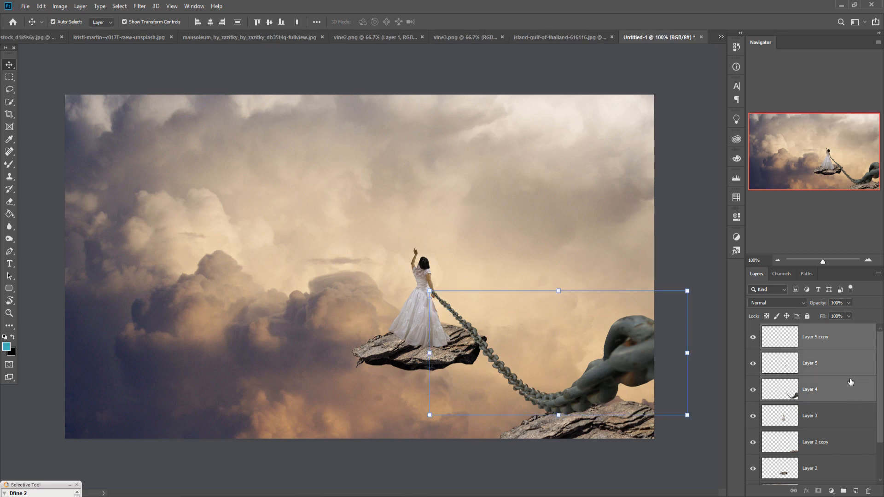
right_click(841, 346)
left_click(737, 375)
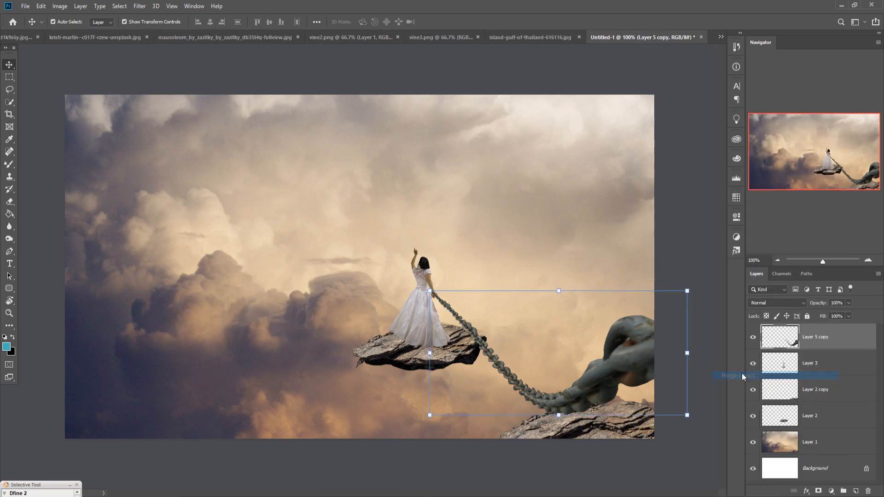
Step: In the mausoleum image, start a Pen path at the platform's front edge and trace its right side up to the base of the wall
left_click(202, 38)
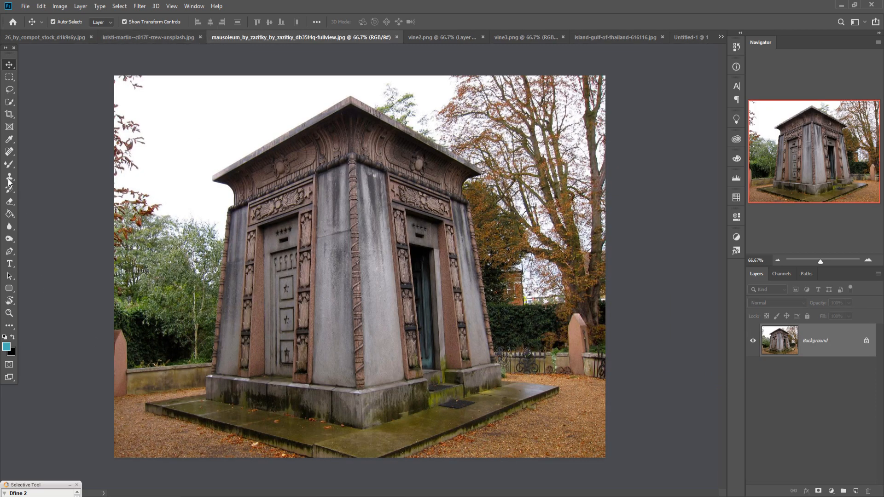
left_click(9, 252)
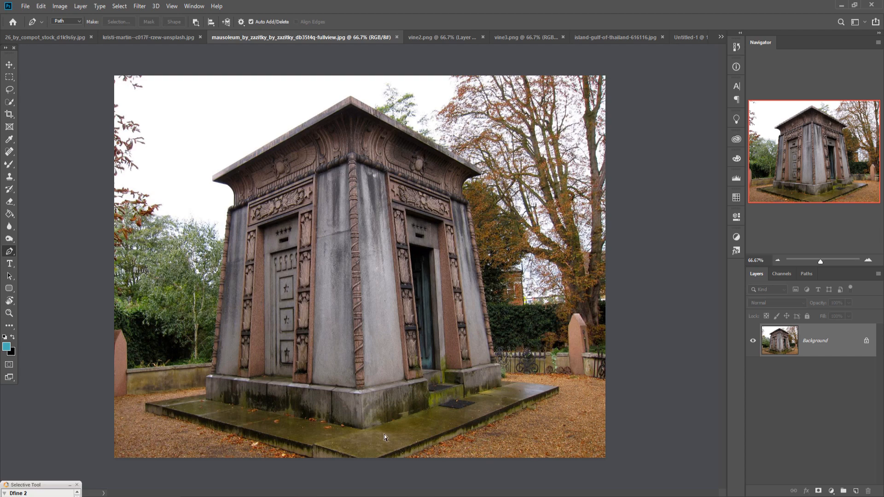
key("ctrl+1")
left_click_drag(454, 468, 456, 229)
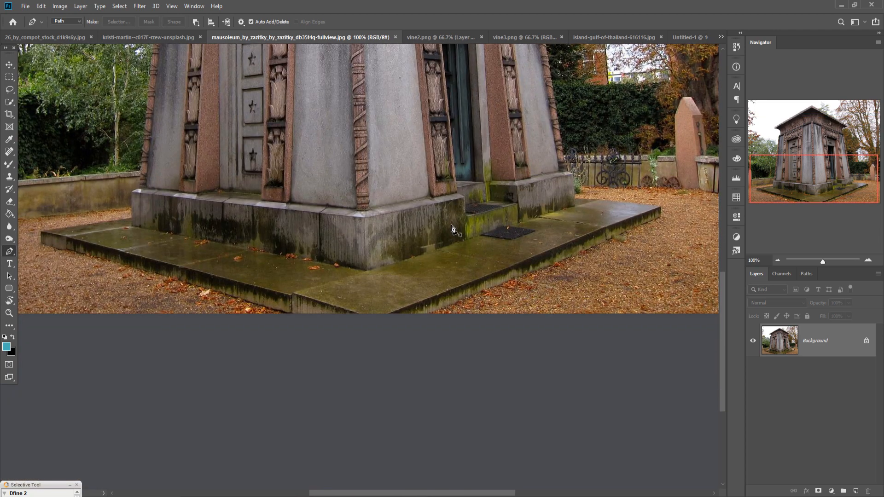
left_click(419, 315)
left_click(661, 218)
left_click(661, 208)
left_click(603, 198)
key("ctrl+plus")
left_click_drag(710, 152, 221, 368)
left_click(240, 358)
left_click(269, 425)
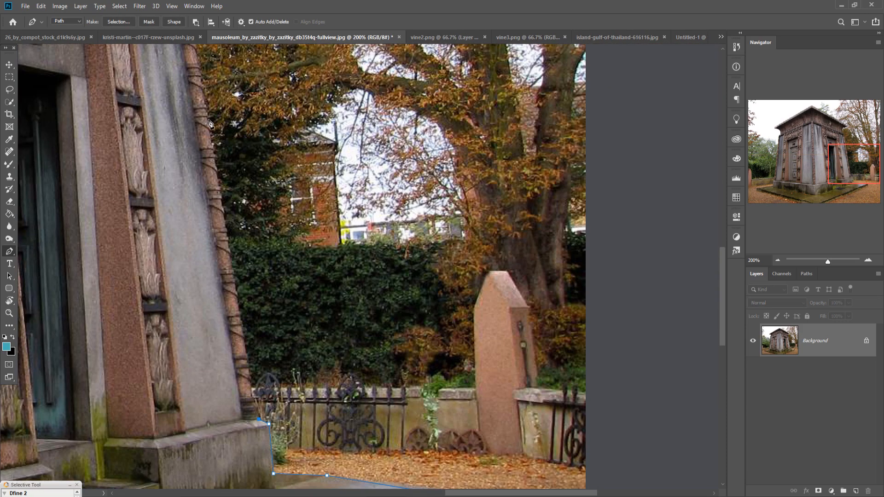
Step: Continue the Pen path up the mausoleum's right wall, over the roof and down the left side to close it along the platform
left_click_drag(210, 123, 275, 465)
left_click(237, 253)
left_click(279, 176)
left_click_drag(46, 184, 709, 389)
left_click(150, 415)
left_click_drag(158, 418, 212, 262)
left_click(253, 286)
left_click(268, 345)
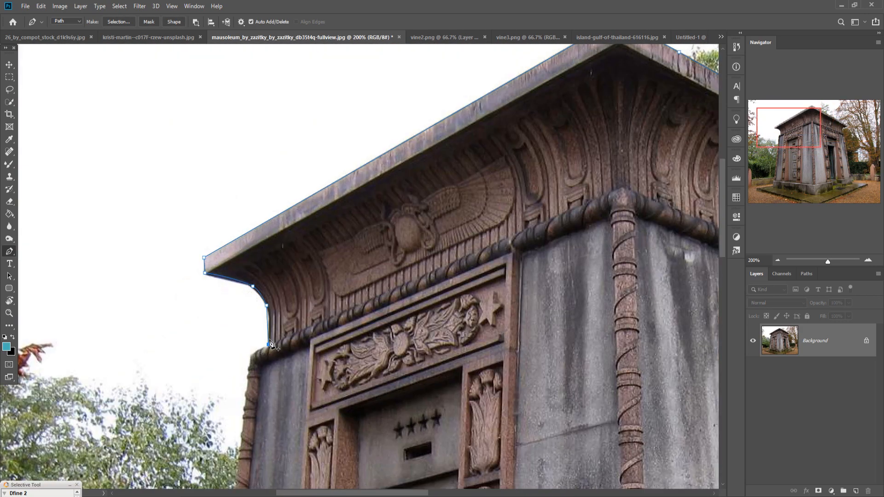
scroll(270, 343, "down", 10)
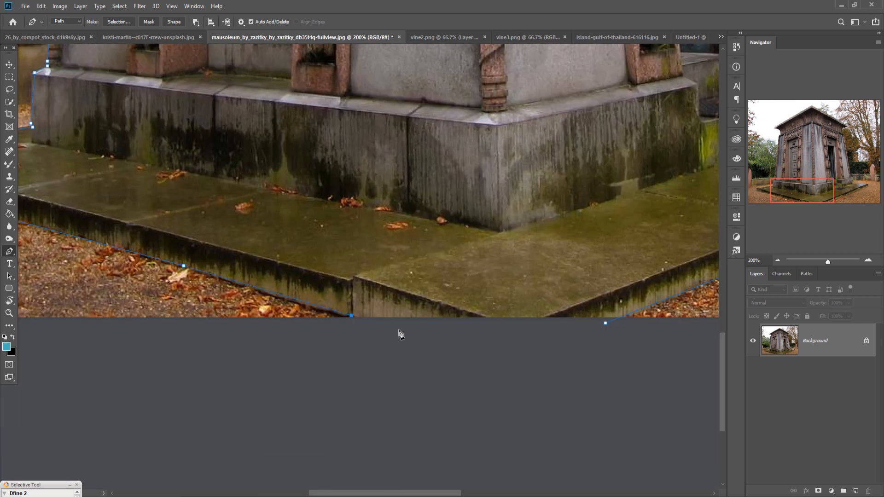
Step: Convert the mausoleum path into a selection with a 0-pixel feather and invert it so that only the building is selected
key("ctrl+0")
right_click(317, 275)
left_click(363, 313)
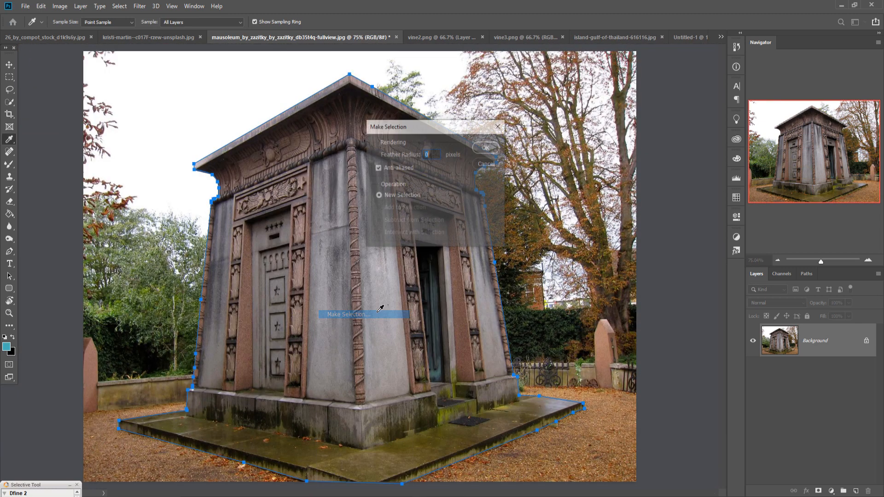
left_click(475, 148)
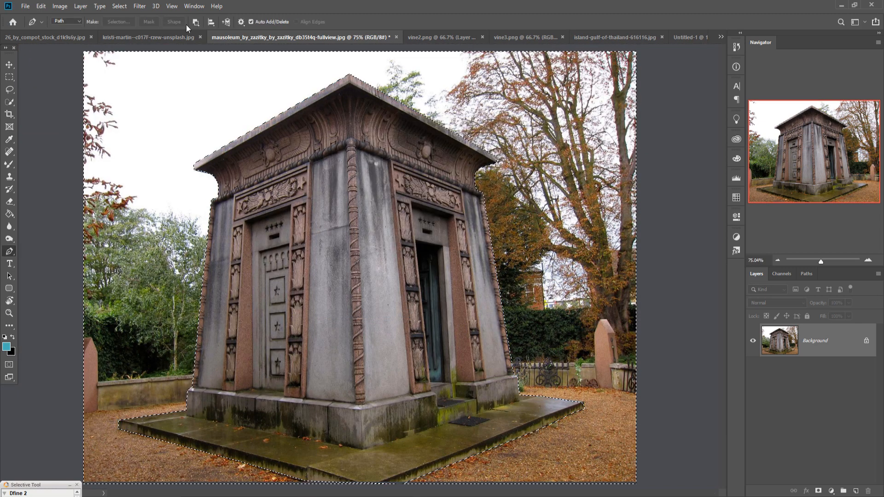
left_click(121, 6)
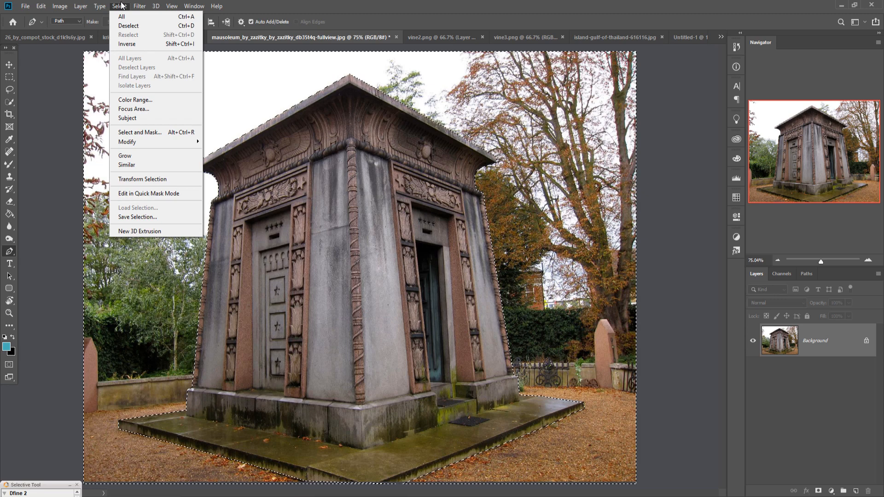
left_click(129, 44)
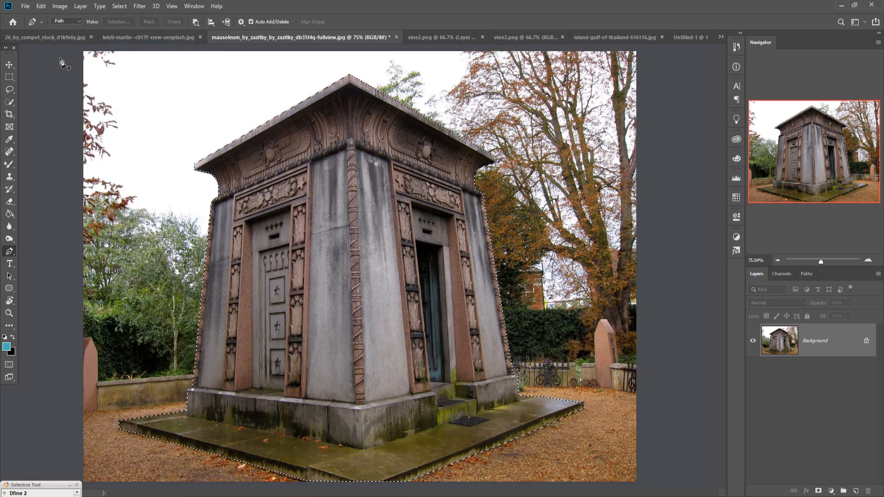
Step: Float the mausoleum image and move the selected building into the composite document as a new layer
key("v")
left_click_drag(307, 38, 308, 76)
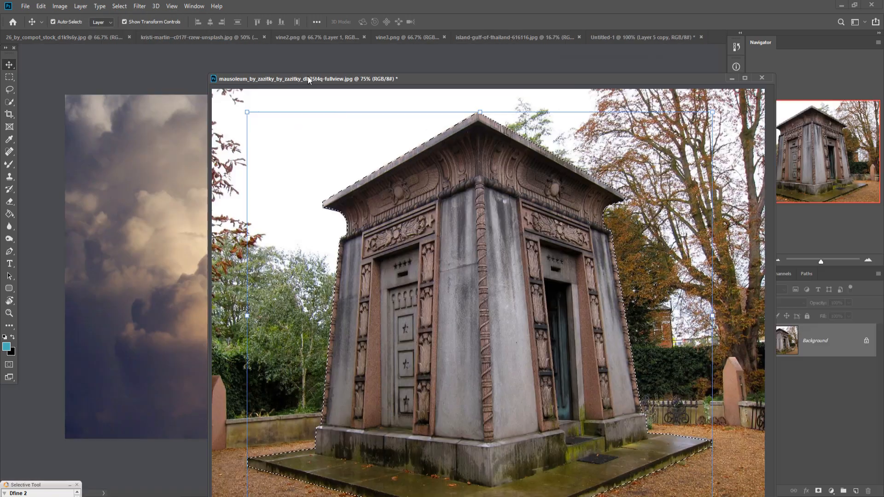
left_click_drag(492, 234, 161, 172)
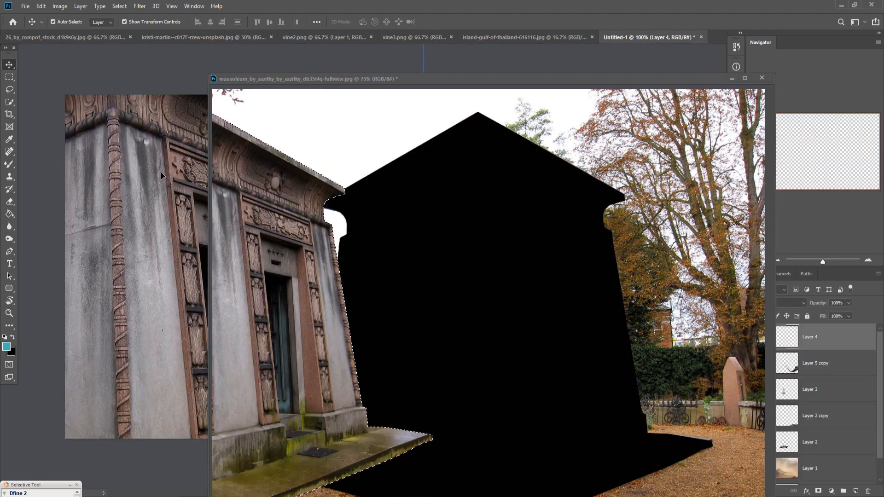
left_click(731, 79)
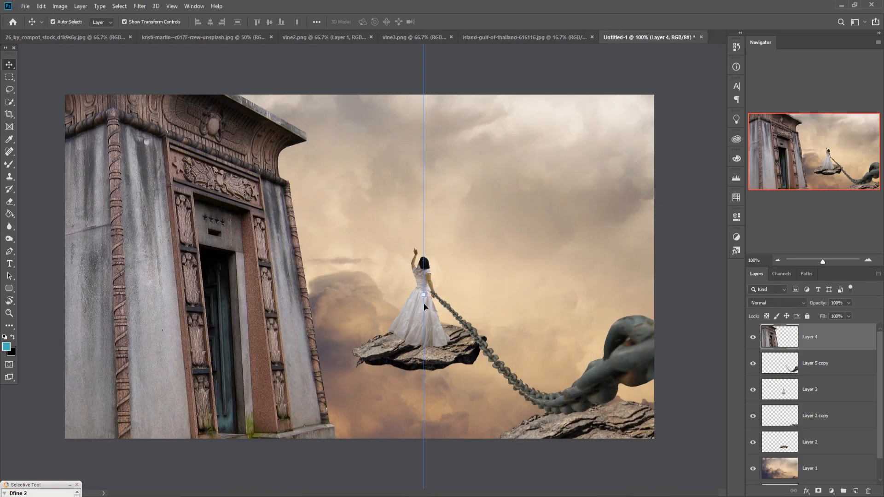
Step: Scale the mausoleum proportionally to 23.01% and place it in the upper-left sky of the composite
left_click_drag(427, 299, 95, 301)
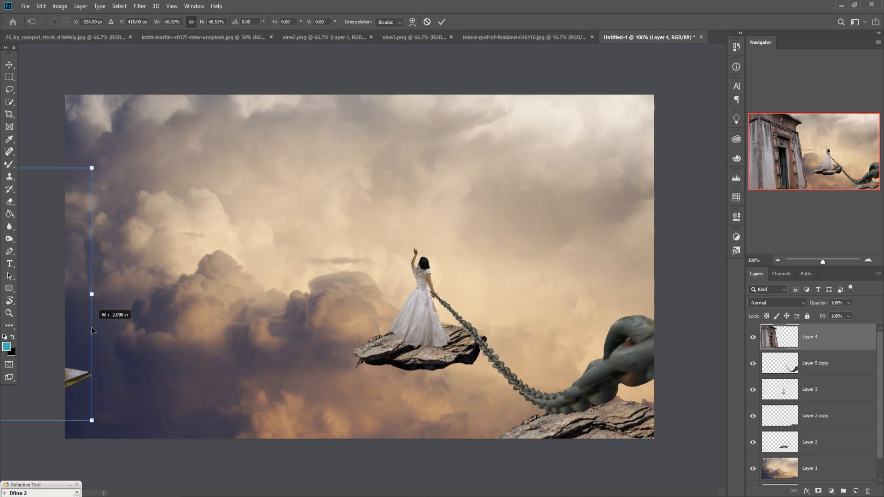
left_click_drag(215, 263, 437, 220)
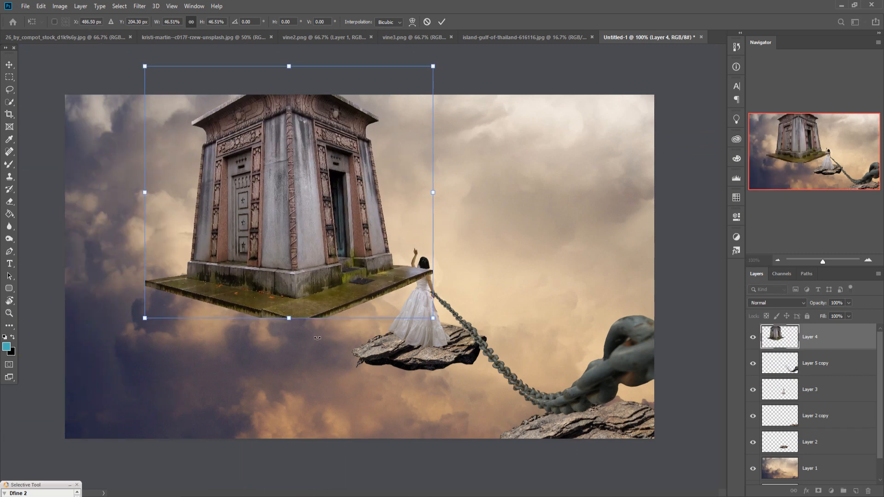
left_click_drag(289, 320, 324, 192)
left_click_drag(321, 226, 233, 224)
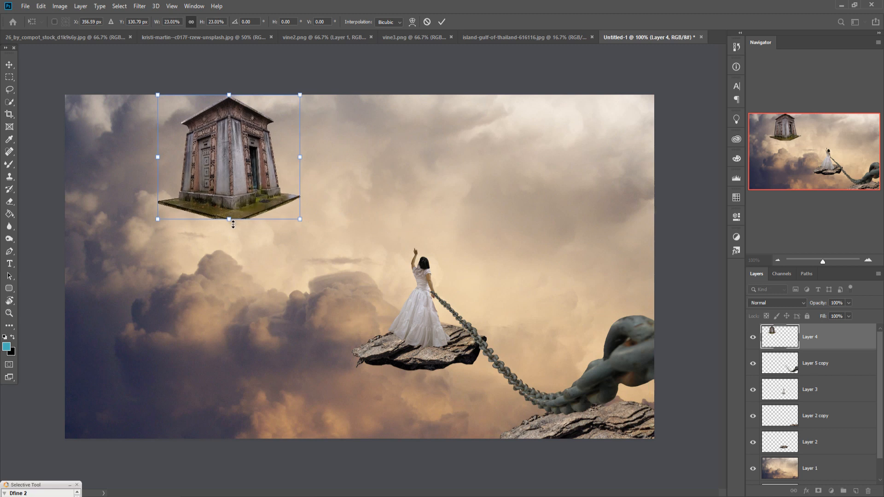
left_click(440, 21)
left_click_drag(222, 153, 222, 164)
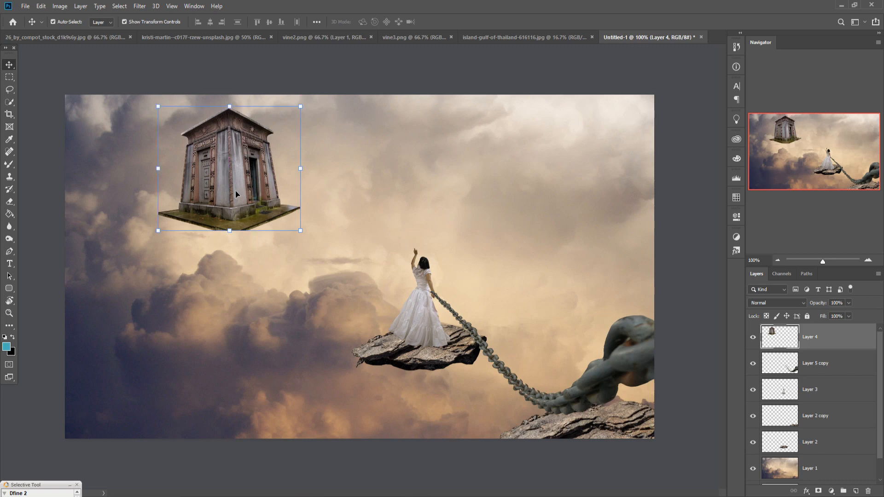
Step: Select the tall rock in the island-gulf-of-thailand image with the Quick Selection tool
left_click(193, 37)
left_click(78, 36)
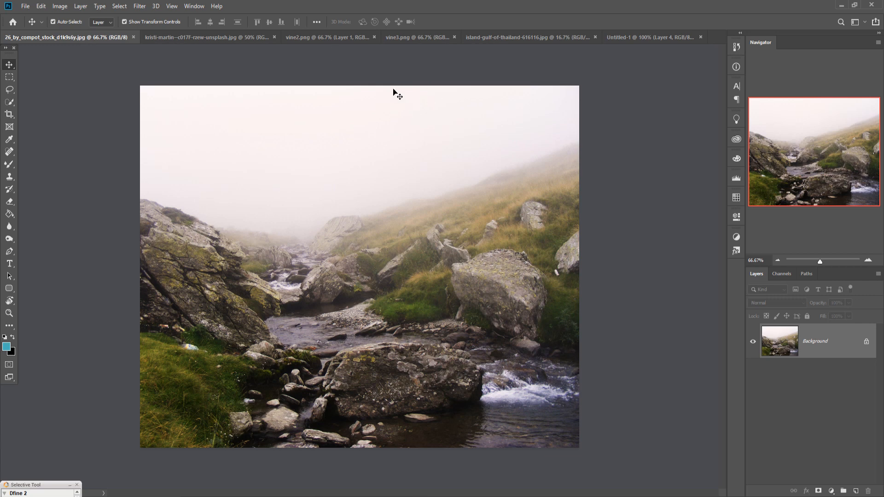
left_click(509, 37)
left_click(10, 101)
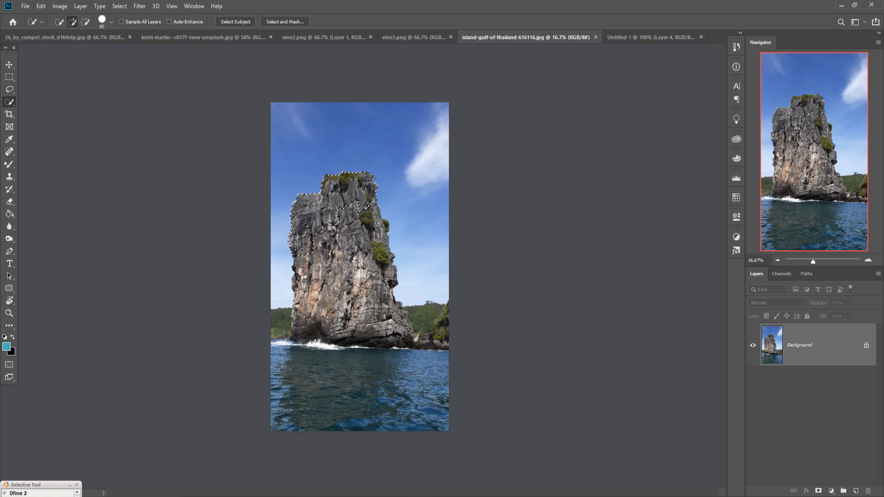
mouse_move(378, 222)
left_mouse_down()
mouse_move(382, 258)
mouse_move(349, 230)
left_mouse_up()
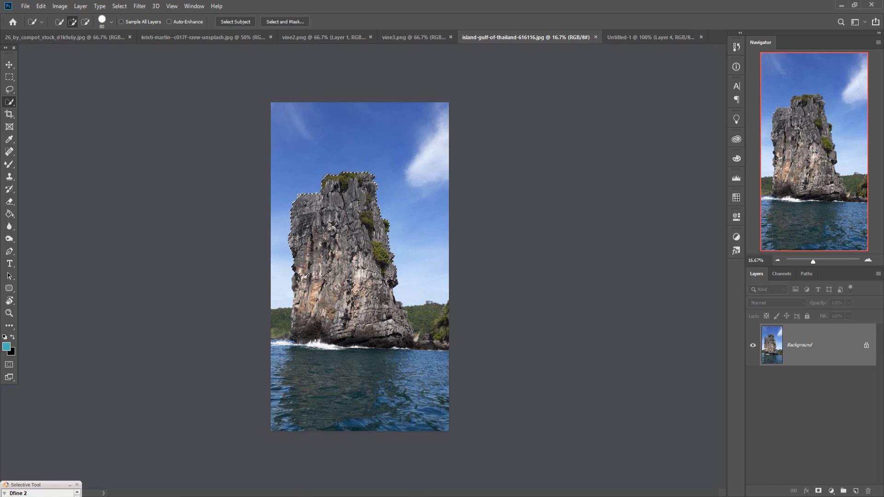
Step: Float the island image and move the selected rock into the composite document as a new layer
left_click(10, 65)
left_click_drag(496, 37, 495, 90)
left_click(500, 36)
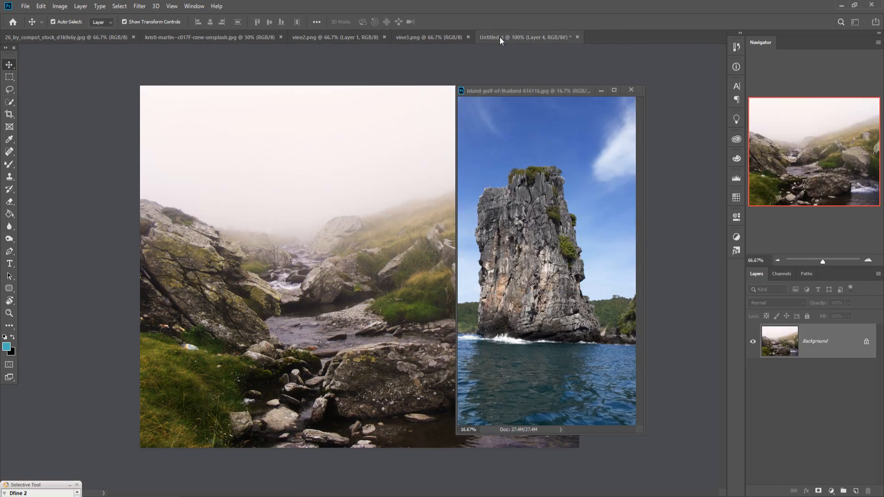
left_click_drag(527, 228, 302, 249)
left_click(601, 90)
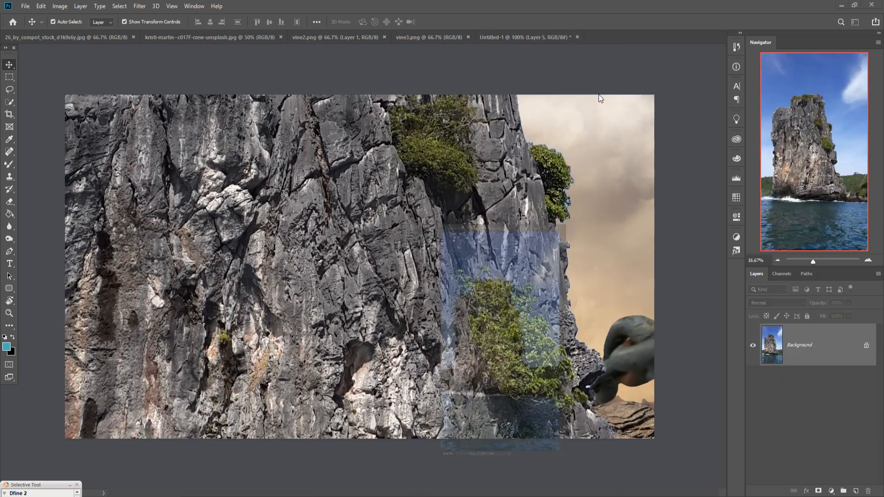
Step: Move the rock layer beneath the mausoleum layer, scale the rock to 29.82% and position it directly under the building
left_click_drag(826, 335, 830, 374)
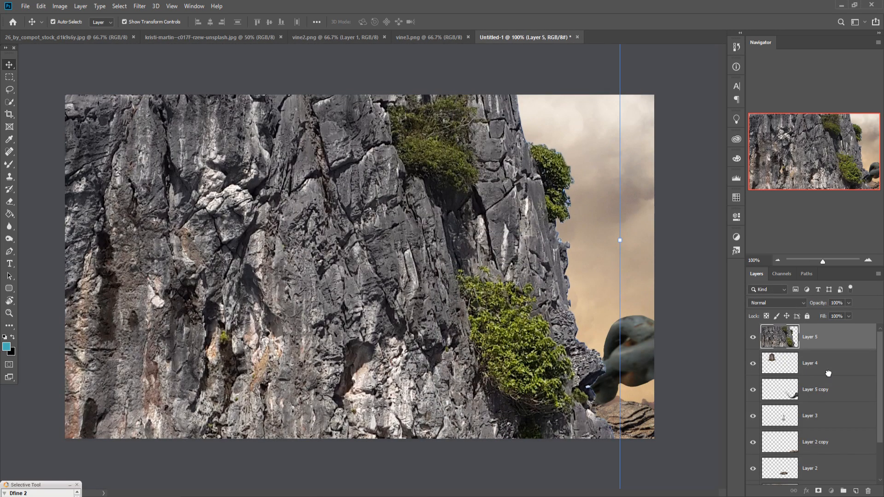
left_click_drag(620, 240, 310, 385)
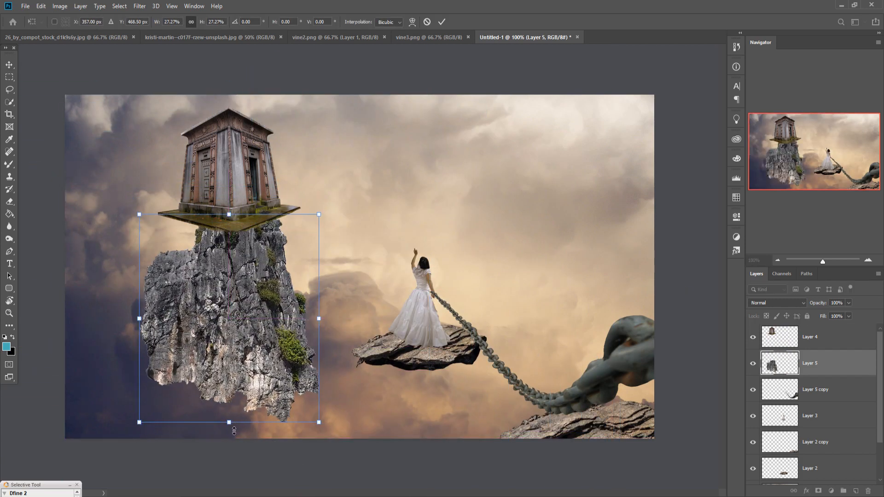
left_click_drag(234, 430, 236, 413)
left_click_drag(255, 334, 251, 299)
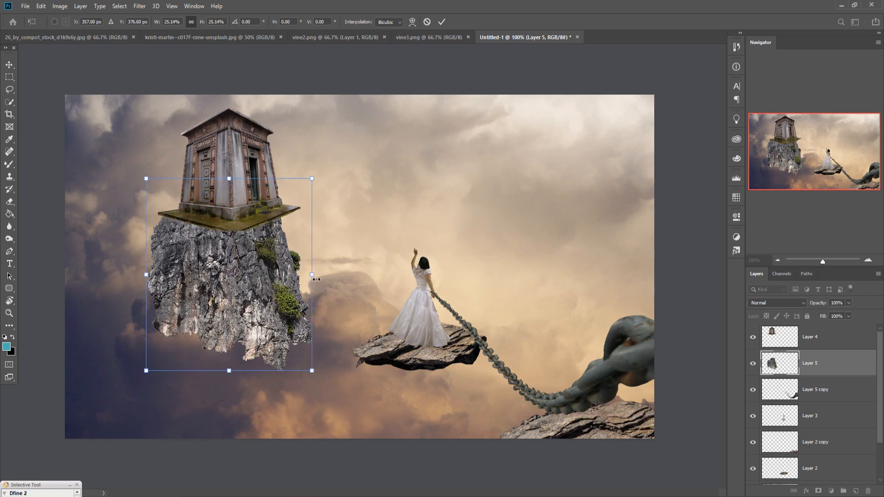
left_click_drag(316, 279, 347, 285)
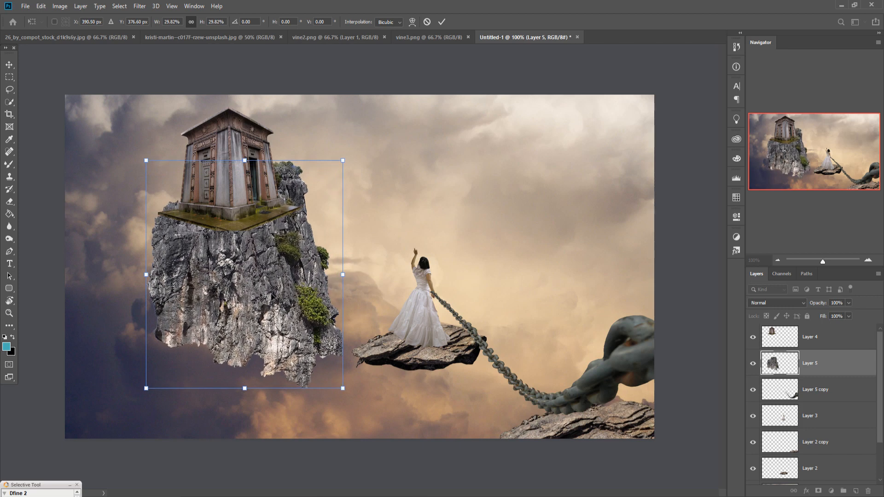
left_click_drag(271, 294, 267, 300)
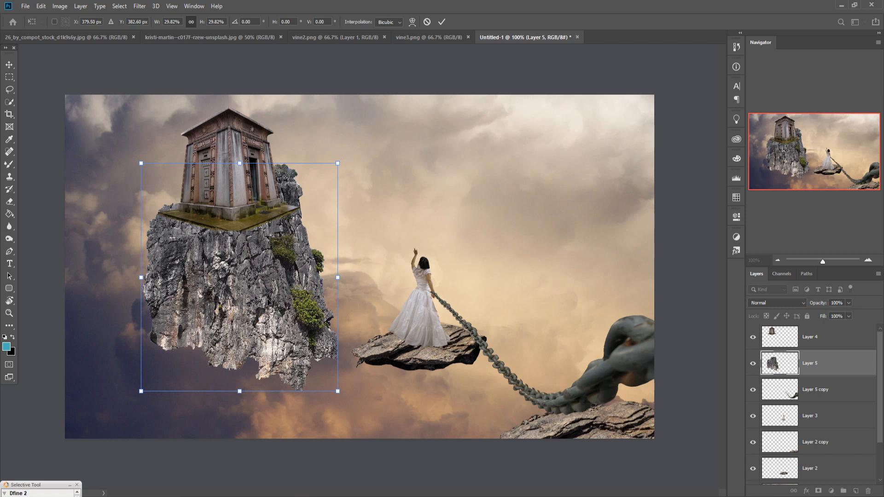
left_click(443, 22)
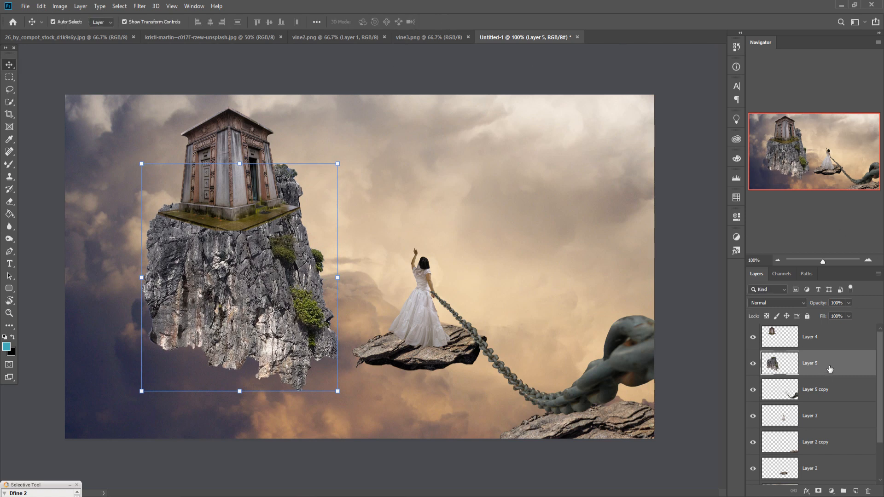
Step: Add a layer mask to the rock layer, dab it with a 175-pixel black brush and undo the dab
left_click(819, 491)
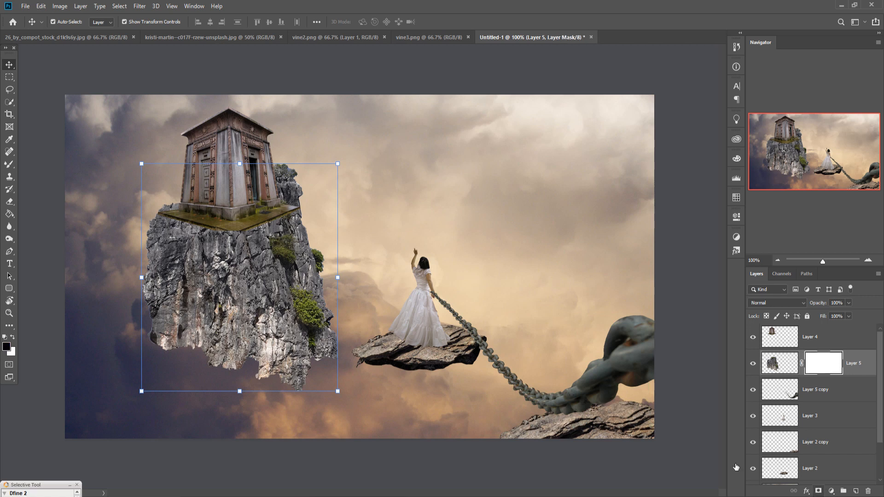
right_click(9, 165)
left_click(51, 165)
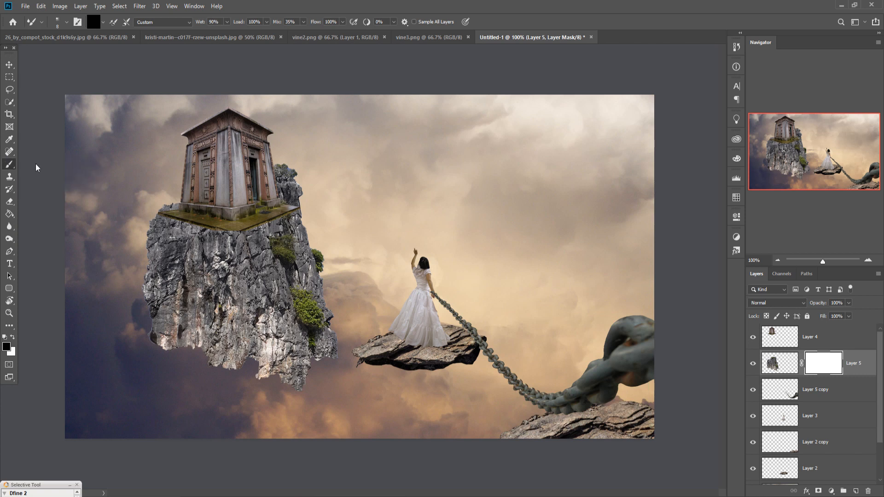
left_click(188, 216)
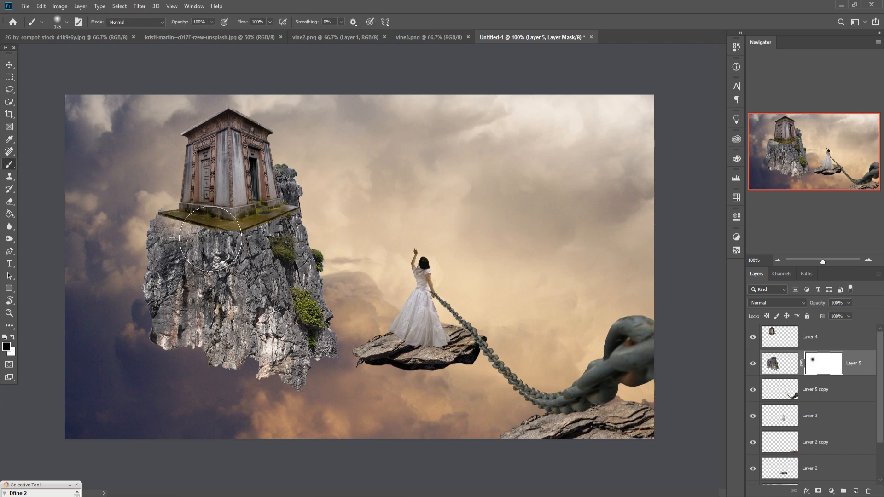
key("ctrl+z")
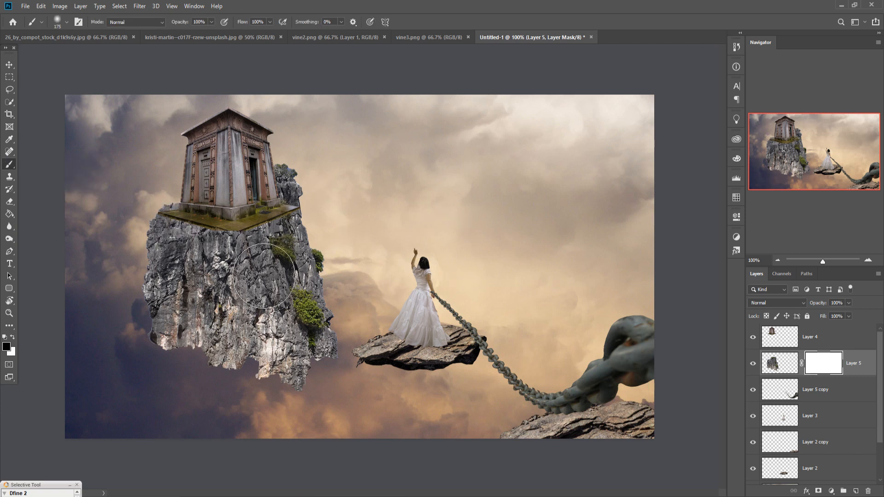
Step: Add a layer mask to the mausoleum layer and paint out its mossy platform with a 100-pixel black brush to blend it into the rock
left_click(825, 342)
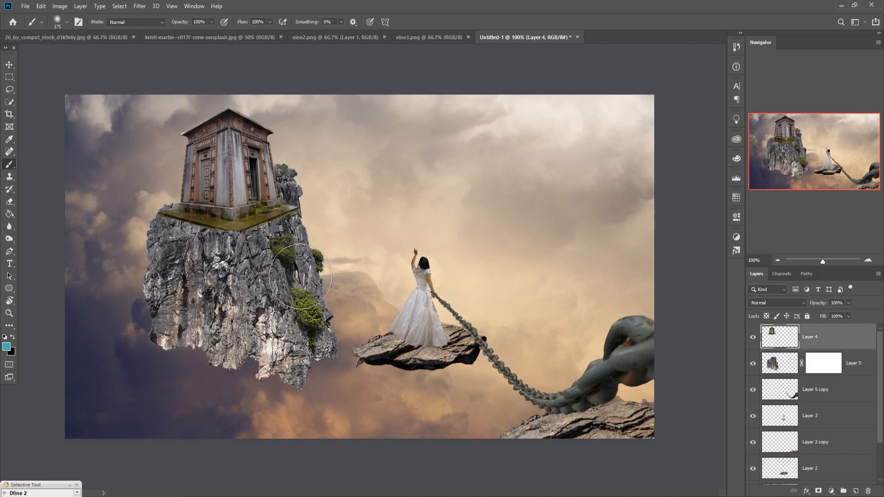
left_click(819, 491)
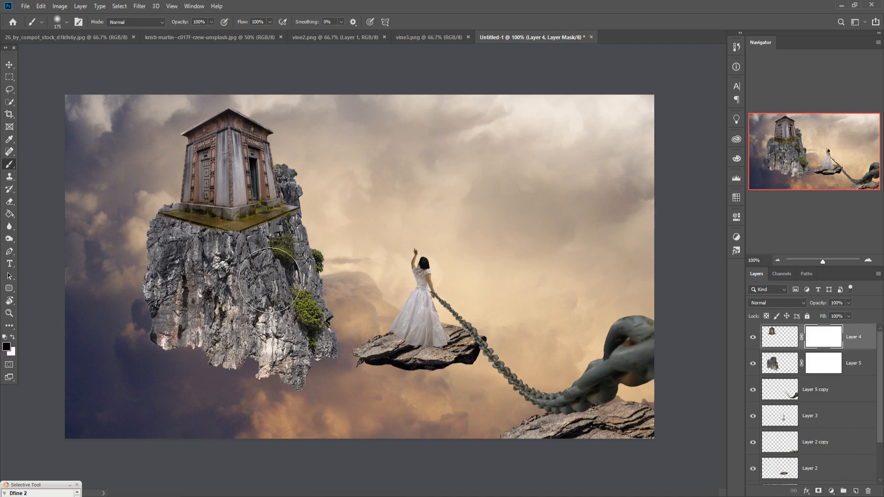
key("bracketleft")
key("bracketleft")
key("bracketleft")
left_click(255, 253)
mouse_move(255, 253)
left_mouse_down()
mouse_move(182, 248)
mouse_move(226, 264)
mouse_move(263, 263)
mouse_move(325, 237)
mouse_move(295, 307)
left_mouse_up()
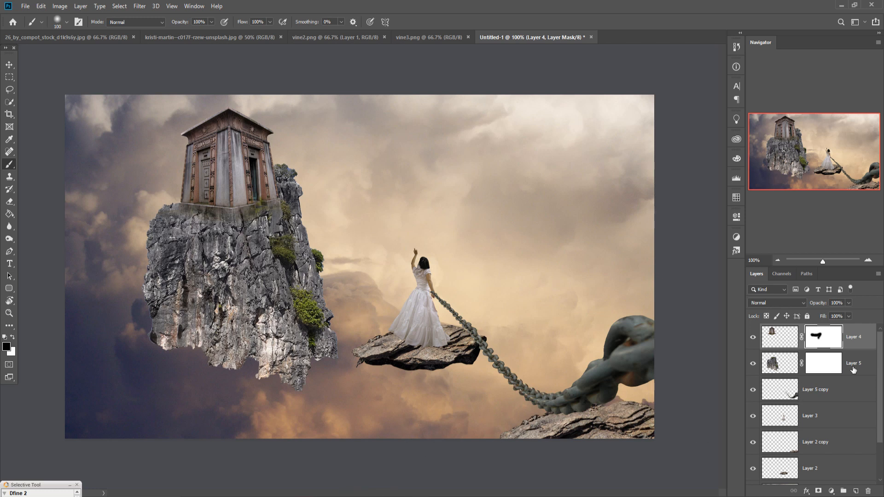
Step: Paint black on the cliff rock's layer mask with a brush enlarged to 250 pixels to fade its lower-left part into the clouds
left_click(835, 372)
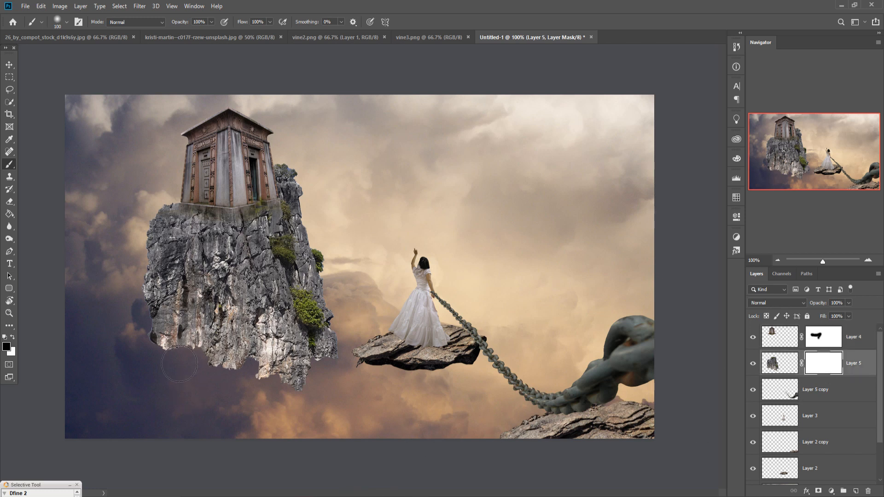
left_click(164, 340)
key("bracketright")
key("bracketright")
key("bracketright")
key("bracketright")
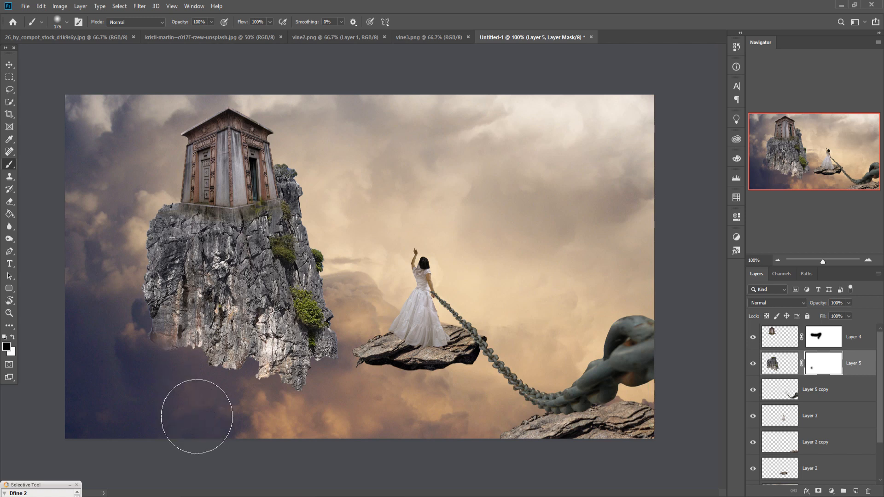
mouse_move(197, 411)
left_mouse_down()
mouse_move(170, 362)
mouse_move(248, 413)
mouse_move(208, 367)
mouse_move(175, 348)
mouse_move(278, 427)
mouse_move(296, 424)
left_mouse_up()
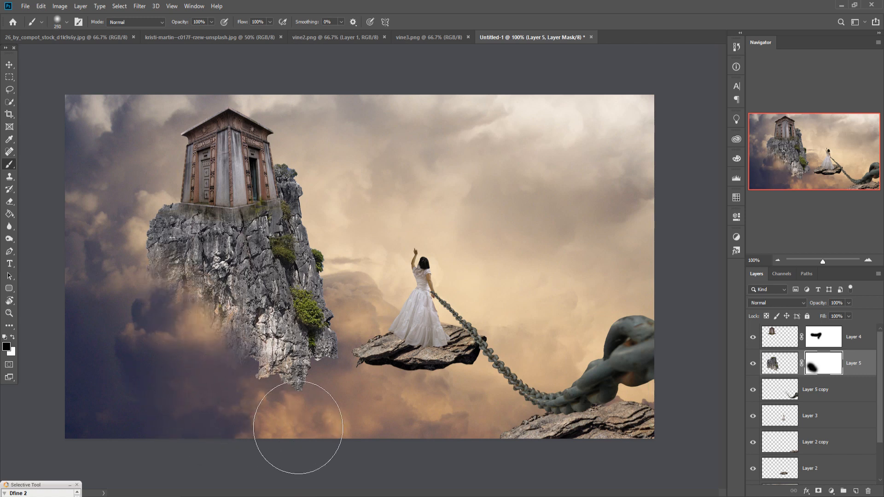
Step: Lower the brush opacity to 27% and fade the rest of the cliff's lower part into the clouds on its layer mask
left_click(211, 22)
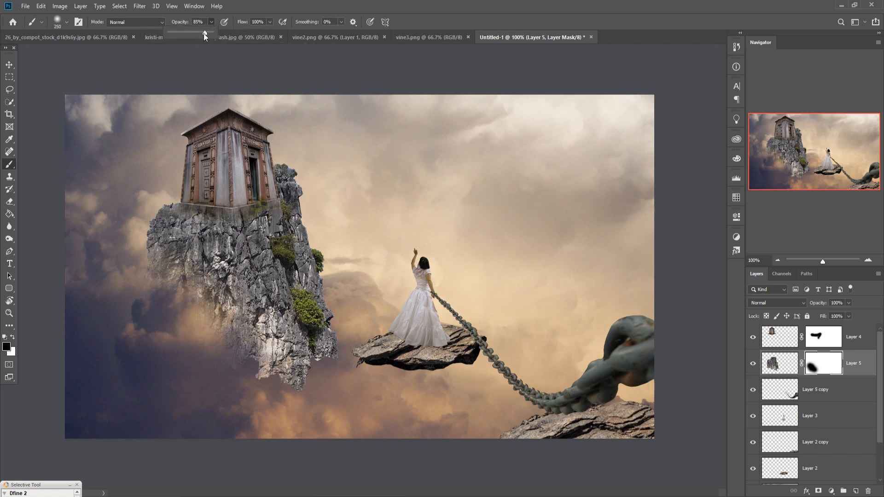
left_click_drag(183, 40, 180, 40)
mouse_move(313, 357)
left_mouse_down()
mouse_move(323, 374)
mouse_move(384, 336)
mouse_move(299, 393)
mouse_move(375, 322)
mouse_move(291, 431)
mouse_move(330, 426)
mouse_move(341, 435)
mouse_move(361, 410)
mouse_move(341, 438)
mouse_move(301, 459)
mouse_move(353, 435)
mouse_move(366, 449)
mouse_move(384, 439)
mouse_move(391, 410)
mouse_move(341, 444)
mouse_move(346, 428)
mouse_move(331, 442)
mouse_move(314, 403)
mouse_move(364, 339)
mouse_move(352, 346)
mouse_move(338, 340)
mouse_move(321, 437)
mouse_move(280, 397)
mouse_move(386, 342)
left_mouse_up()
mouse_move(248, 361)
left_mouse_down()
mouse_move(209, 313)
mouse_move(177, 354)
mouse_move(151, 428)
mouse_move(168, 361)
mouse_move(164, 377)
mouse_move(186, 390)
left_mouse_up()
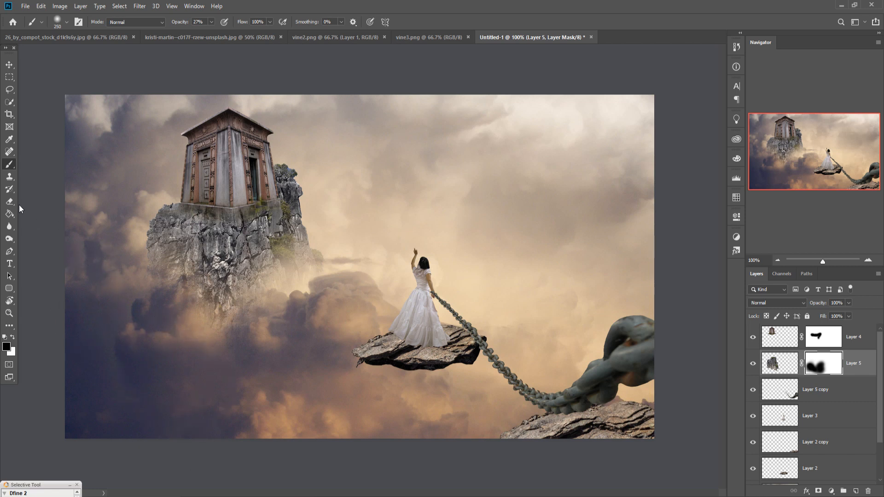
Step: Duplicate the rock under the woman (Layer 2), scale the copy to 45.65% and place it between her and the mausoleum cliff
left_click(9, 67)
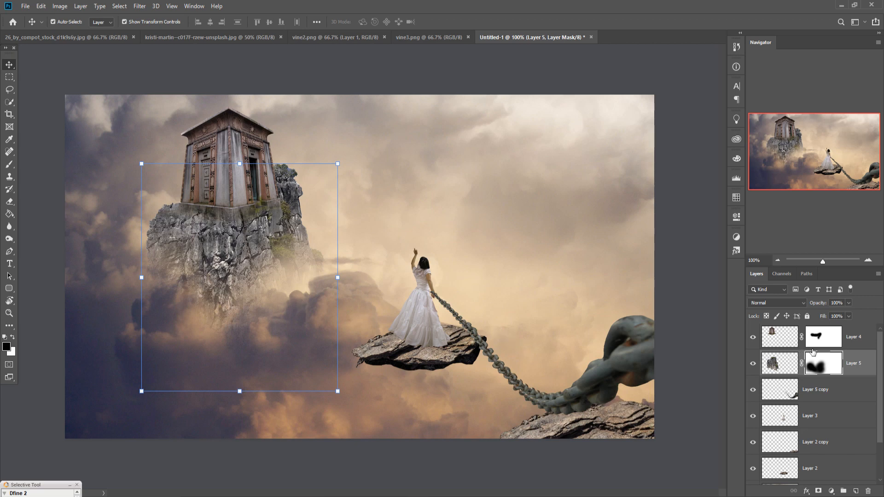
left_click(833, 423)
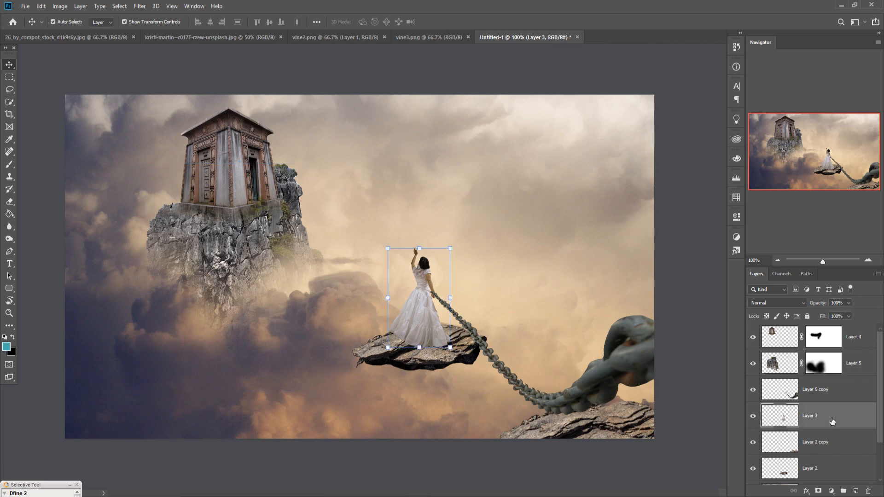
left_click(829, 463)
right_click(827, 466)
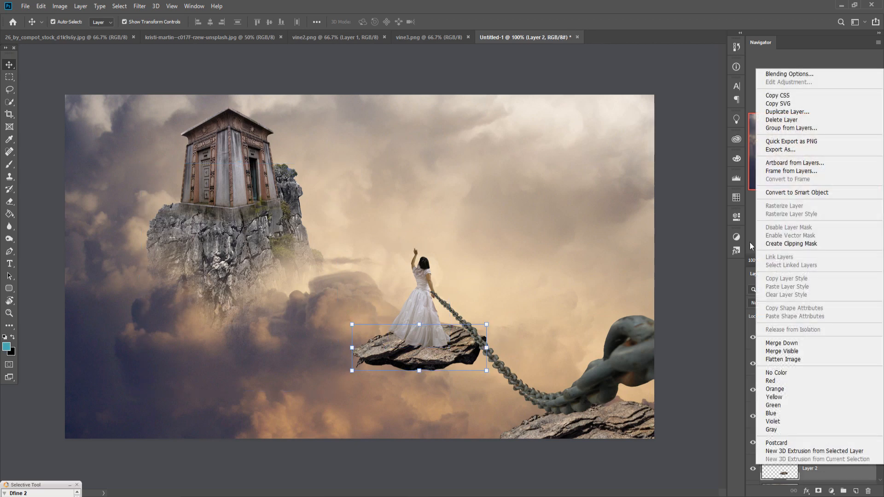
left_click(788, 112)
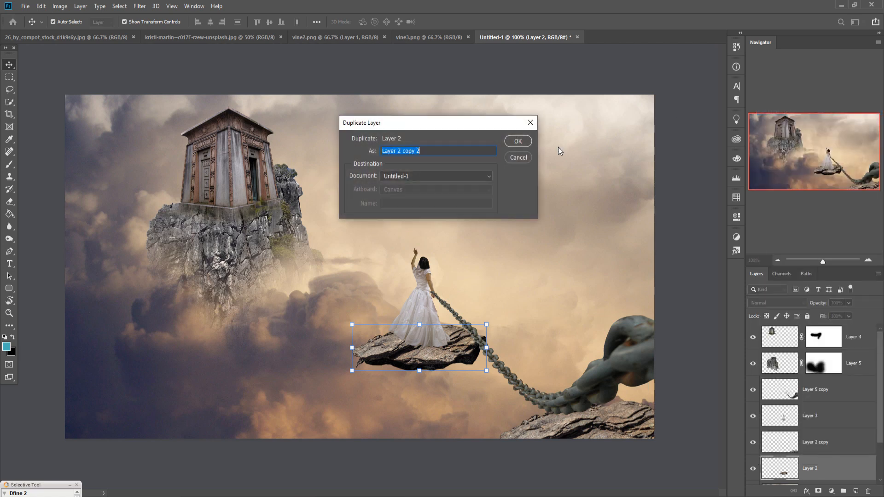
left_click(514, 142)
left_click_drag(488, 326, 373, 296)
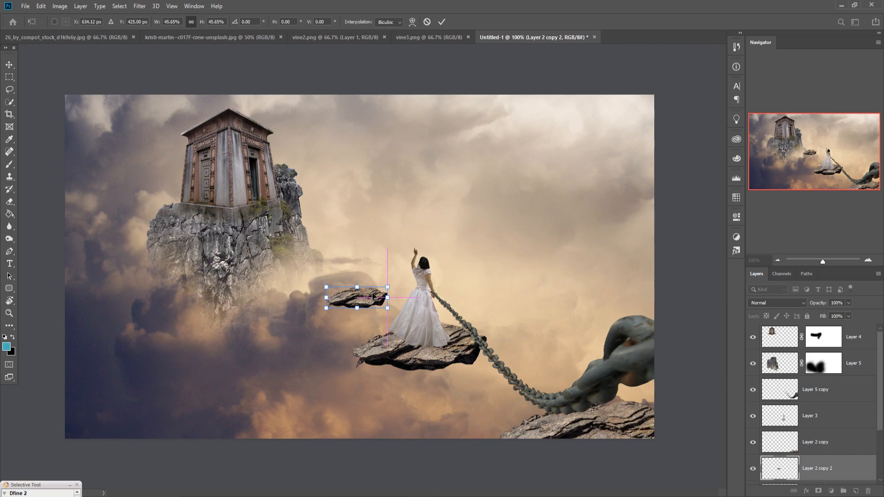
left_click(441, 22)
Step: Duplicate the small stepping rock, scale the copy to 52.69% and place it beside the mausoleum cliff
right_click(822, 462)
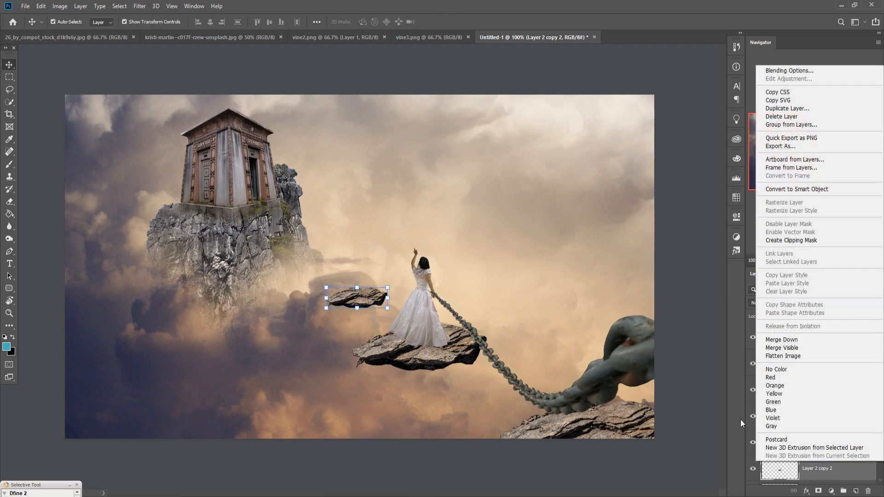
left_click(782, 113)
left_click(517, 142)
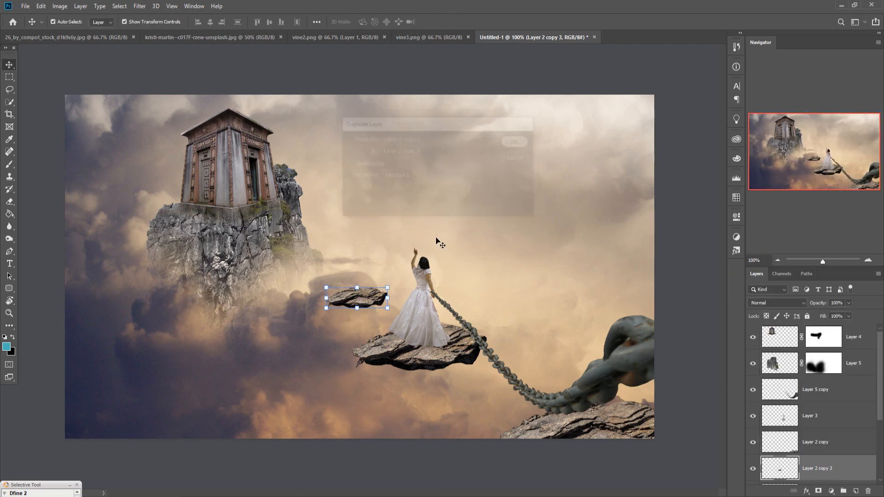
left_click_drag(361, 301, 325, 258)
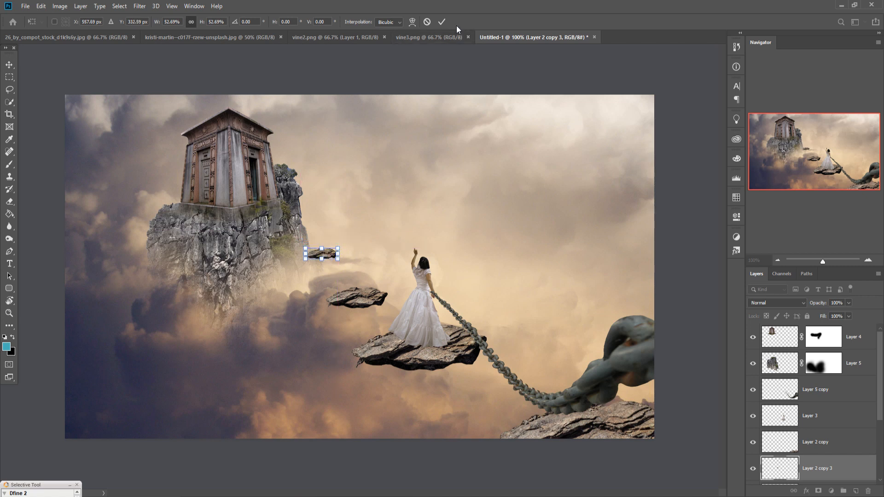
left_click(442, 22)
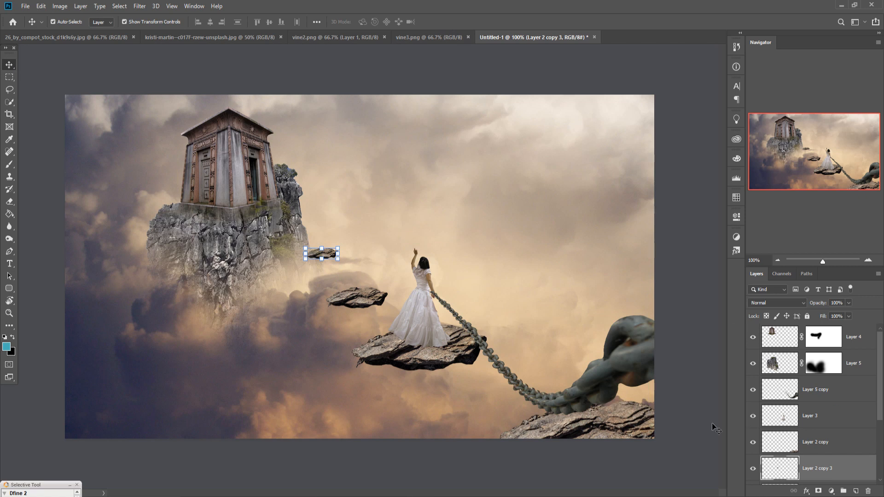
Step: Move the large foreground rock from under the chain to the lower edge of the image below the woman
left_click_drag(615, 425, 478, 416)
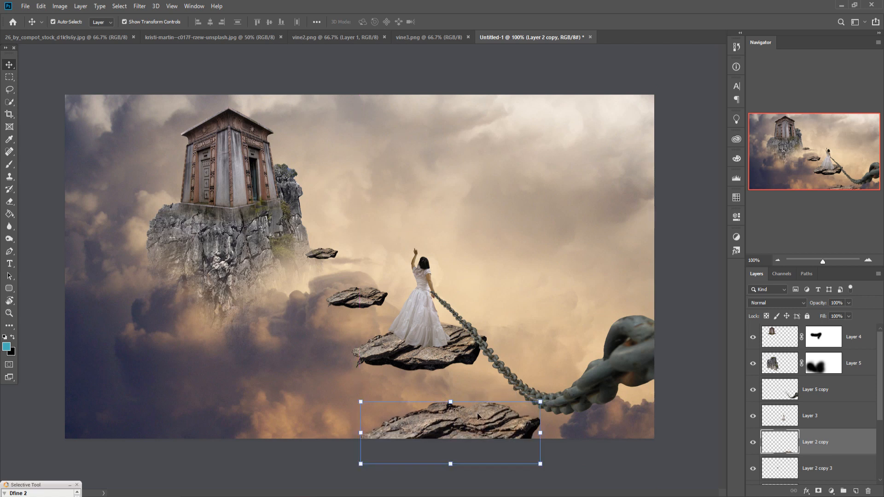
Step: Select the mausoleum and cliff layers (Layer 4 and Layer 5) together and duplicate them
left_click(855, 337, "shift")
left_click(863, 353)
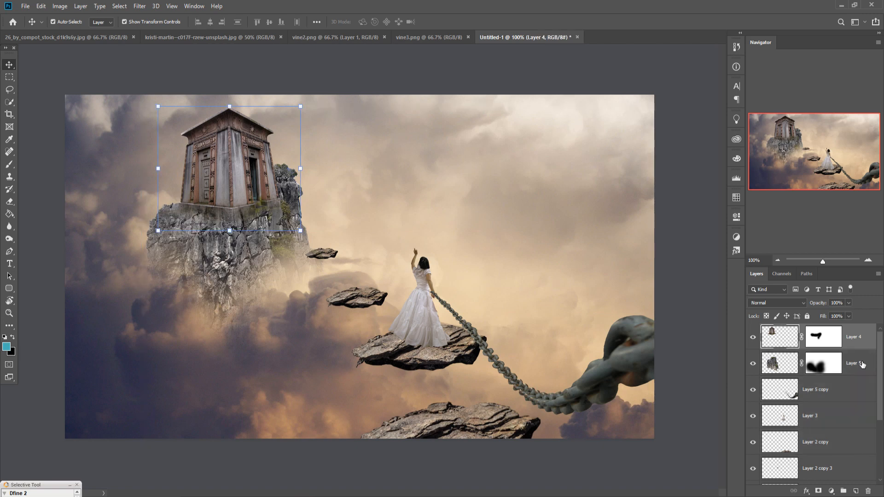
left_click(863, 364, "shift")
right_click(858, 364)
left_click(739, 146)
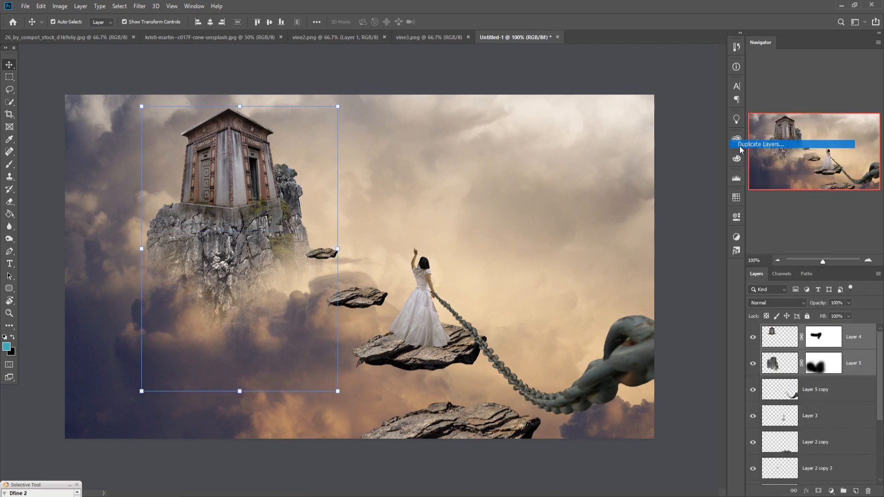
left_click(512, 145)
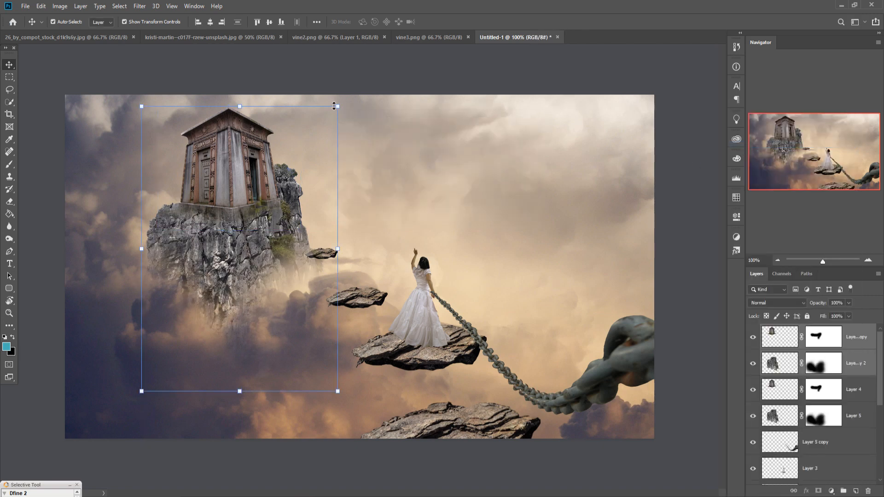
Step: Scale the duplicated mausoleum and cliff to 47.85% and position them in the sky to the upper right of the woman
left_click_drag(340, 109, 278, 194)
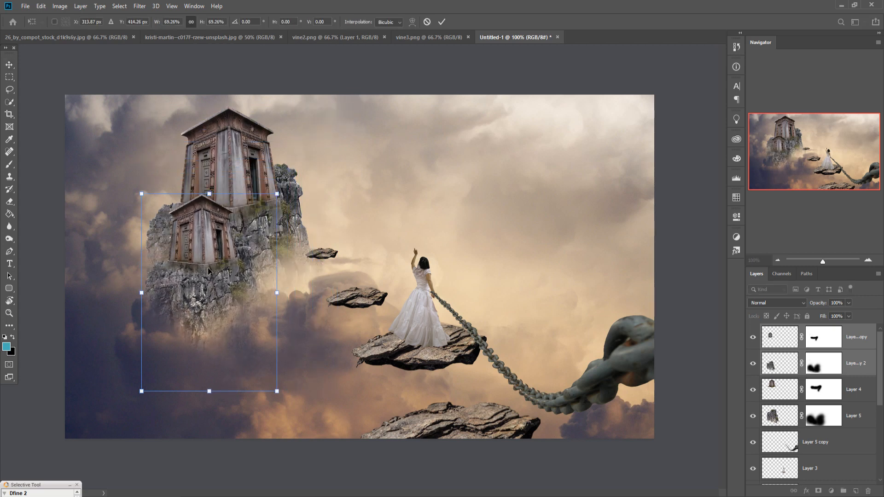
left_click_drag(253, 257, 570, 196)
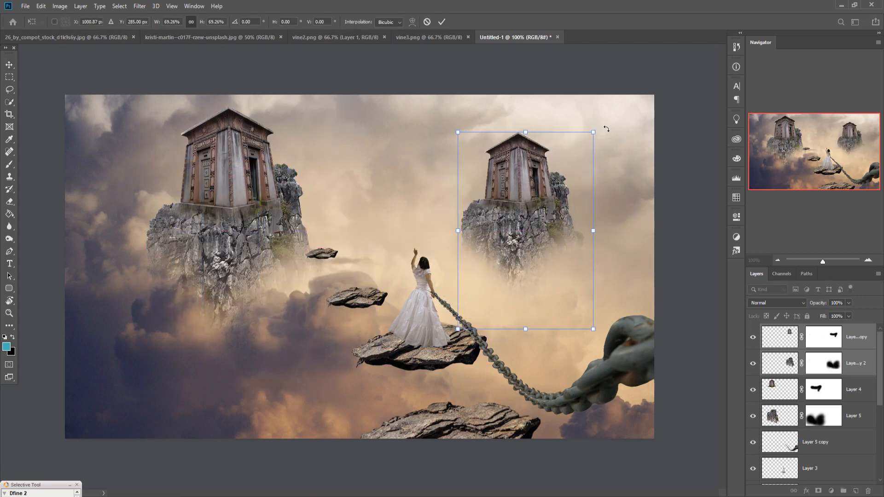
left_click_drag(600, 133, 550, 189)
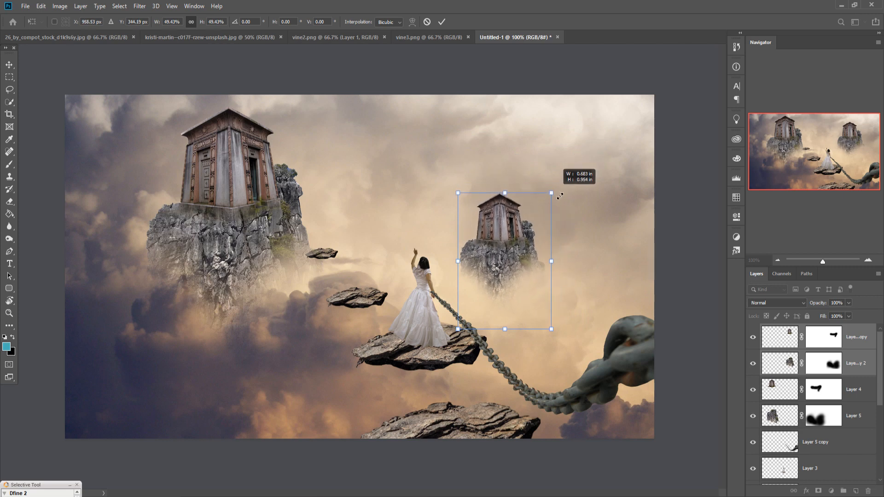
left_click_drag(506, 271, 524, 225)
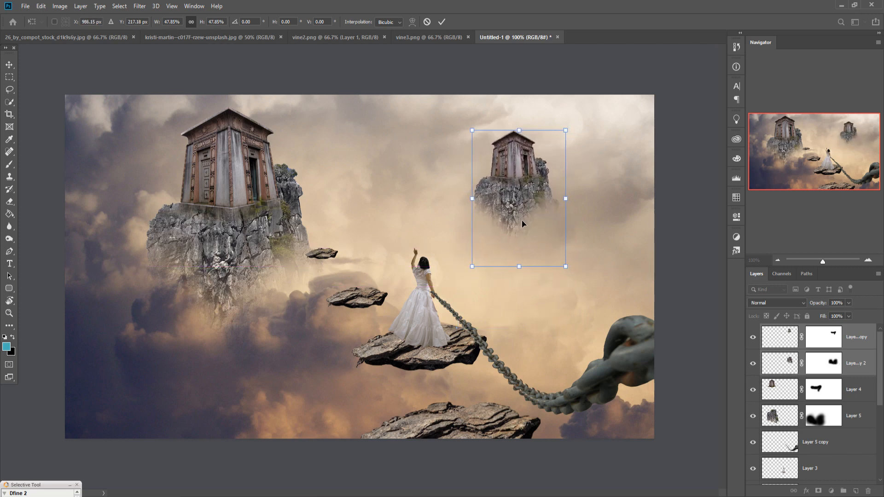
left_click(441, 22)
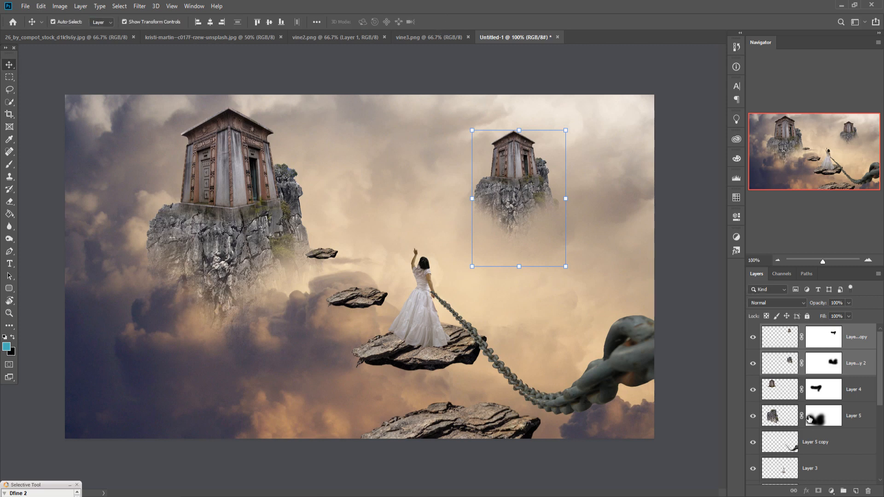
Step: Duplicate the smallest rock (Layer 2 copy 3), place the copy to the right of the woman and scale it to 157.25%
scroll(842, 479, "down", 3)
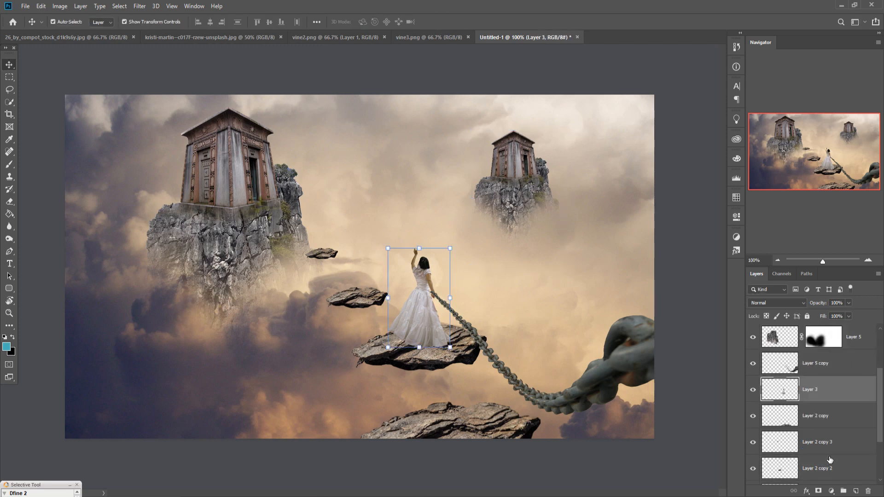
left_click(831, 443)
right_click(831, 442)
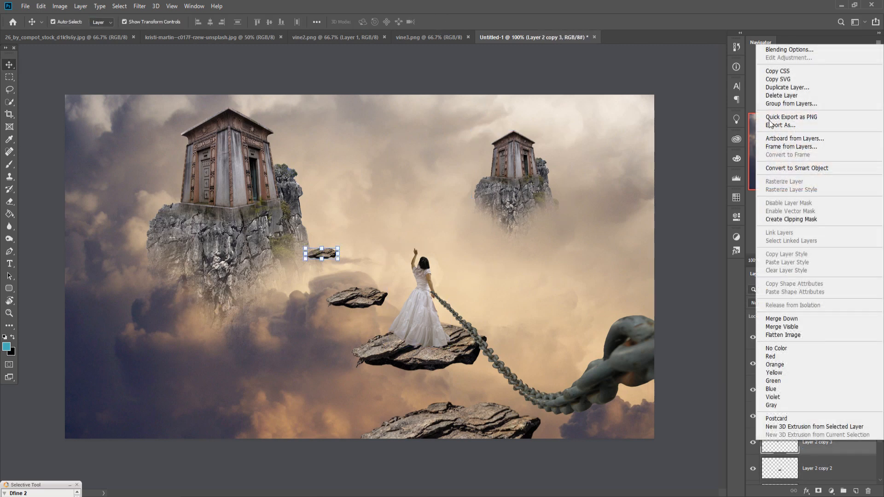
left_click(775, 88)
left_click(507, 143)
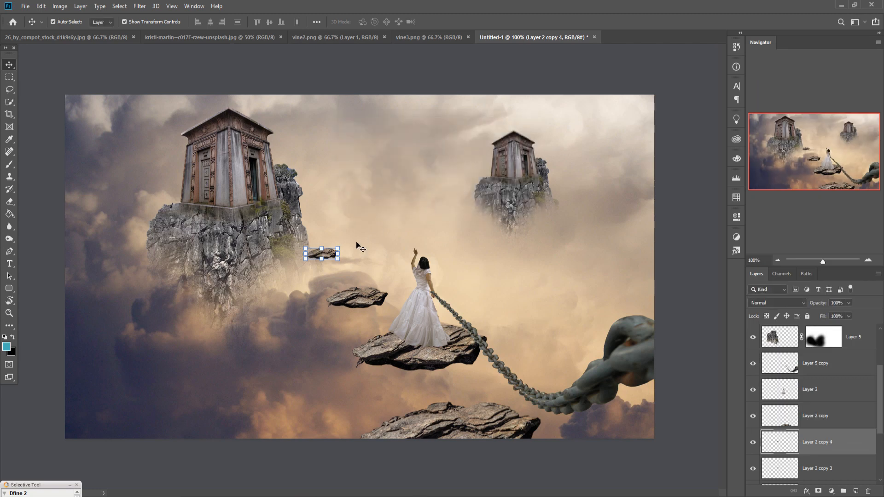
left_click_drag(332, 256, 501, 299)
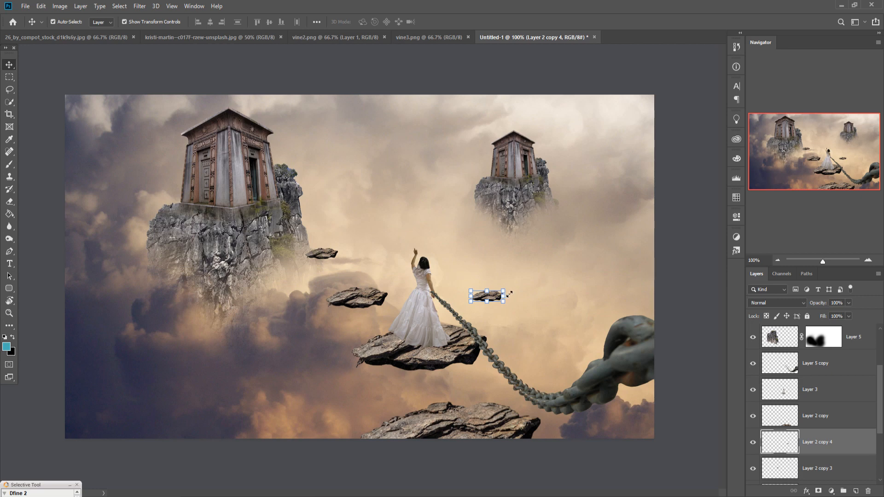
right_click(840, 451)
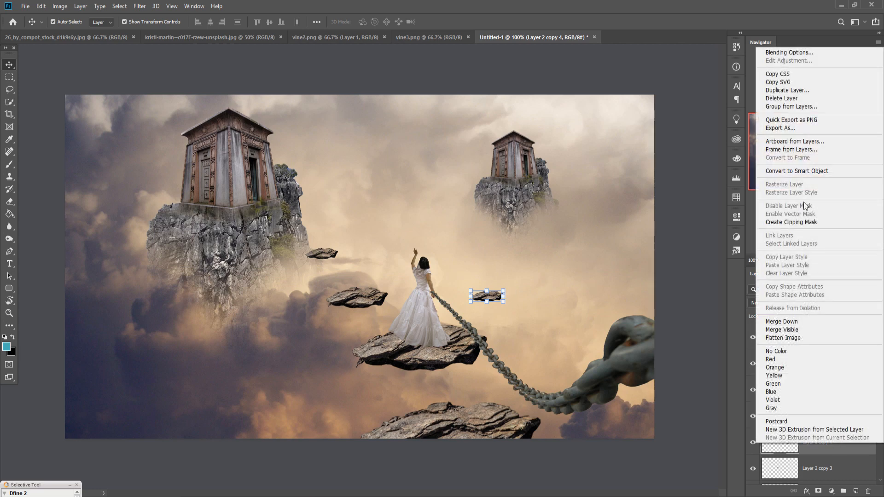
left_click(497, 297)
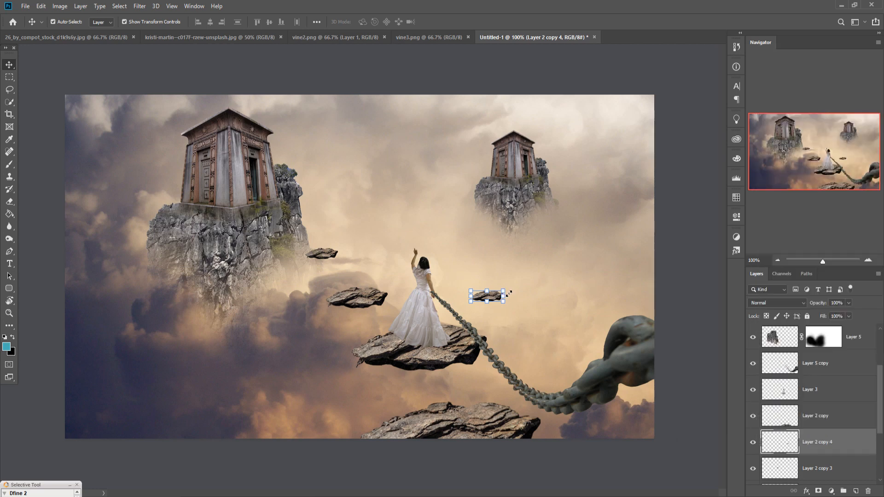
mouse_move(509, 294)
left_mouse_down()
mouse_move(522, 284)
mouse_move(517, 297)
left_mouse_up()
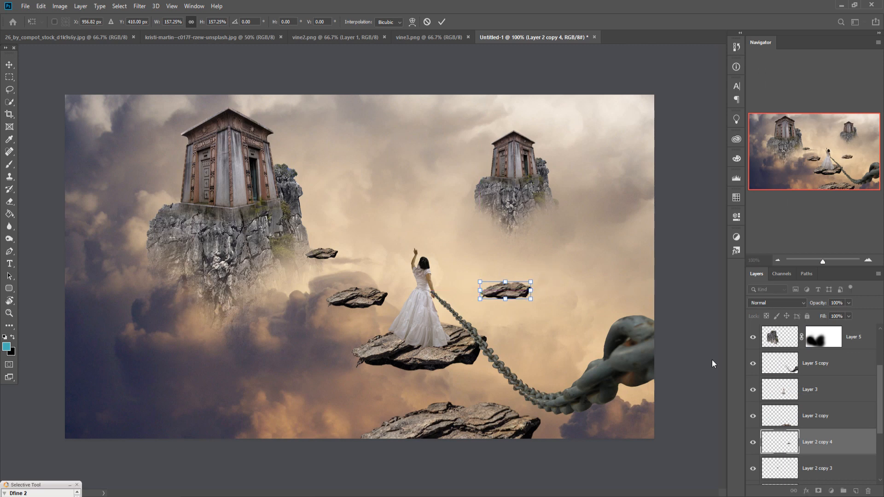
key("Return")
Step: Duplicate the rock right of the woman, shrink the copy and place it farther up and right toward the distant mausoleum
right_click(813, 441)
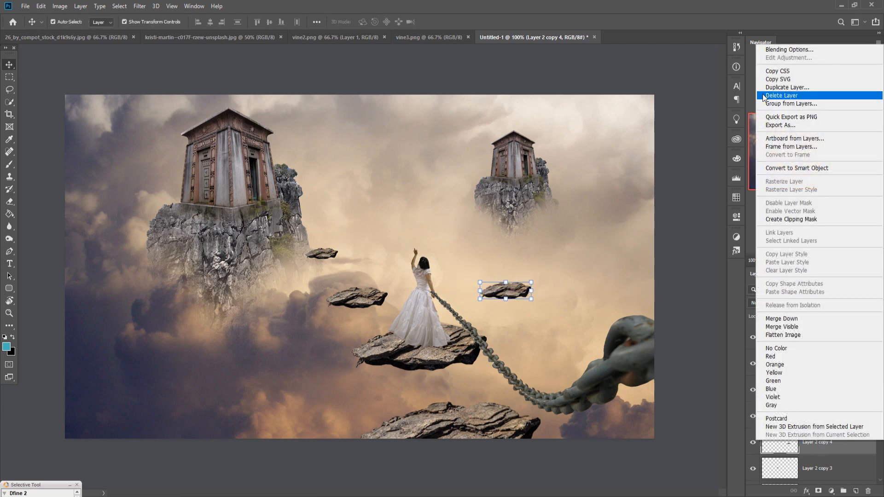
left_click(779, 87)
left_click(515, 142)
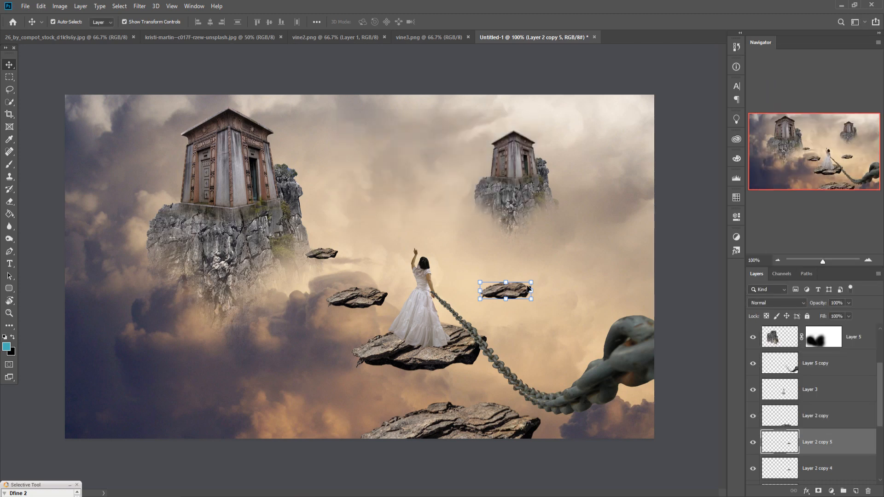
left_click_drag(518, 293, 552, 261)
key("Return")
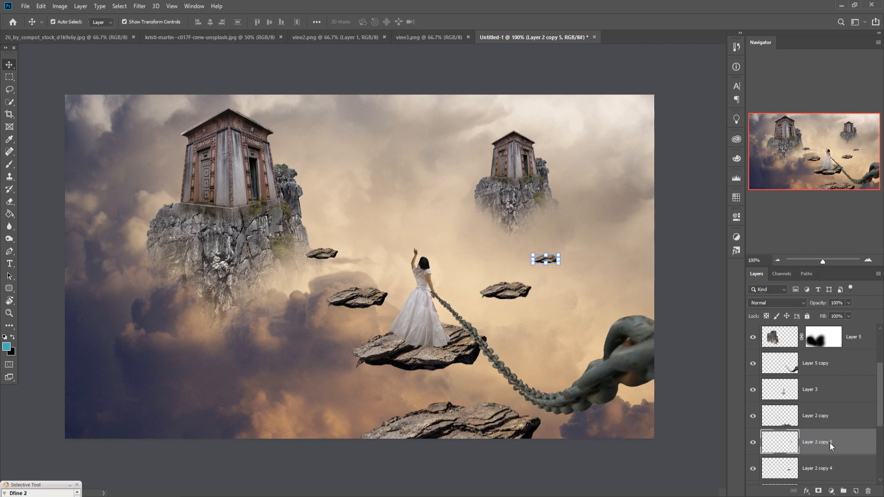
Step: Duplicate the smallest rock right of the woman, scale the copy to 80.64% and place it just below the distant mausoleum's cliff
right_click(830, 443)
left_click(780, 90)
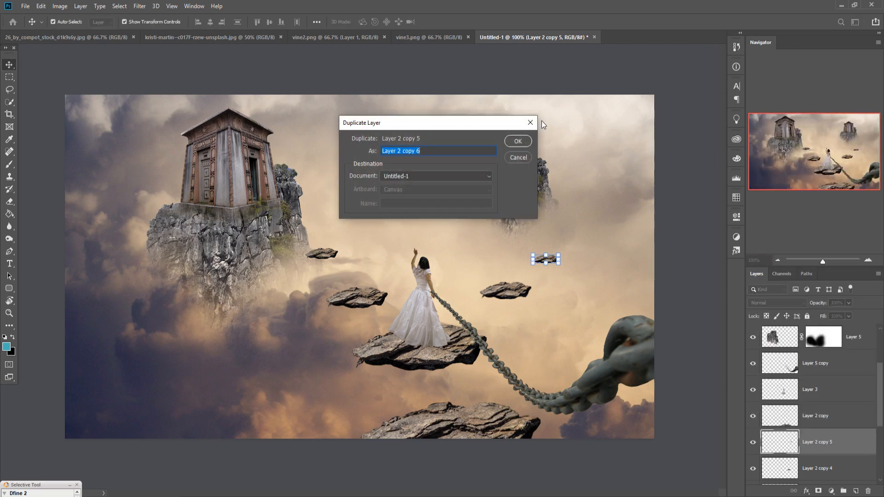
left_click(519, 141)
left_click_drag(550, 260, 556, 227)
key("ctrl+t")
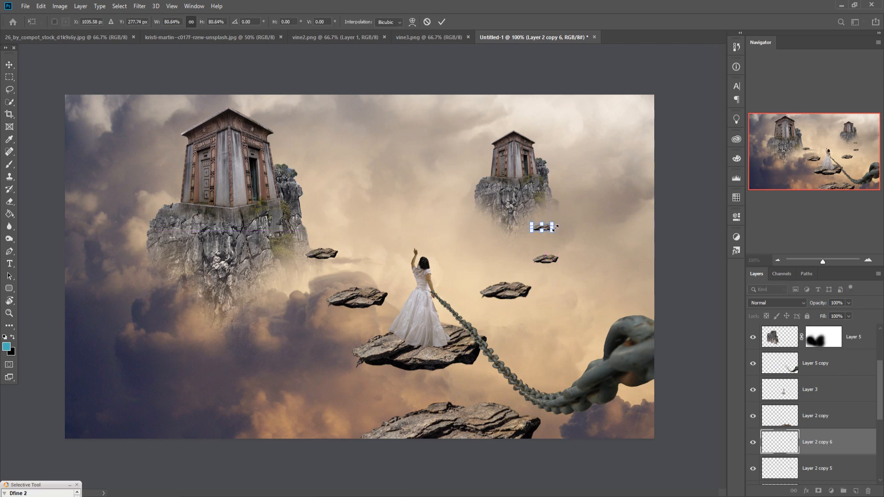
left_click(441, 22)
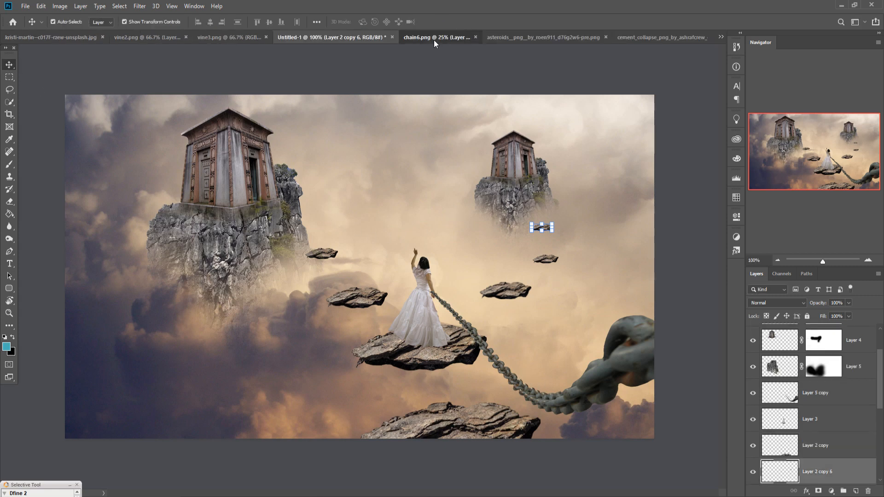
Step: Float the vine2.png document in its own window and copy its thorny vine into the Untitled-1 composite
left_click(433, 40)
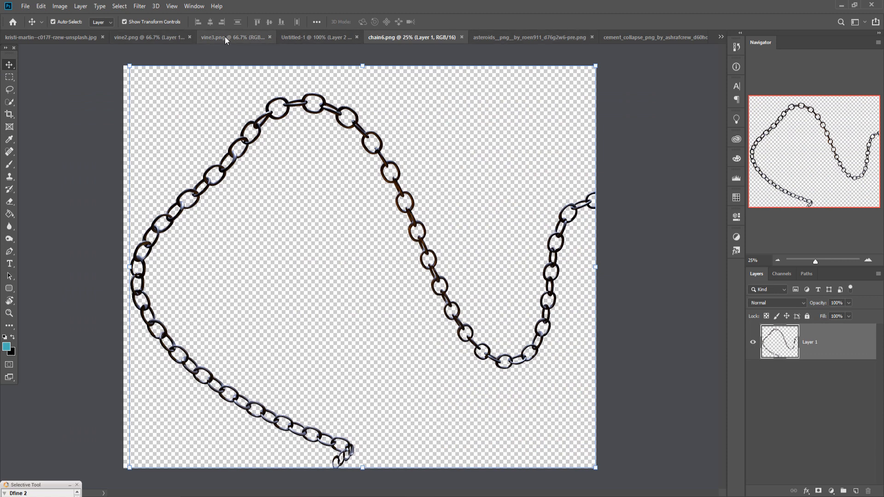
left_click(167, 36)
left_click_drag(164, 38, 649, 96)
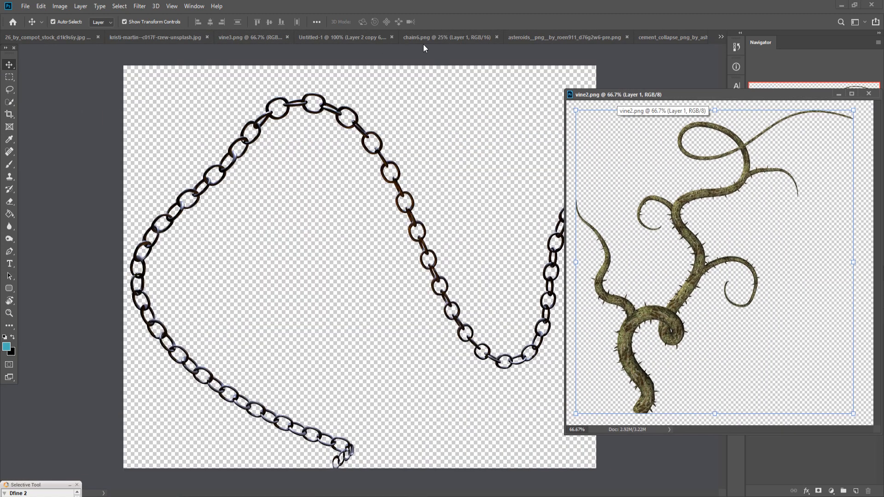
left_click(322, 37)
left_click_drag(699, 247, 248, 252)
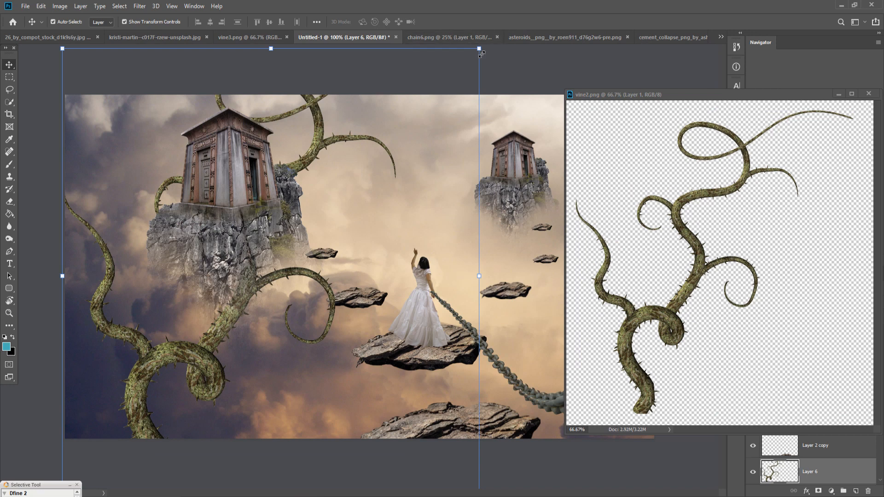
Step: Shrink the vine and place it behind the large mausoleum so its tendrils extend from the building's right side
left_click_drag(479, 48, 277, 268)
left_click_drag(156, 338, 263, 161)
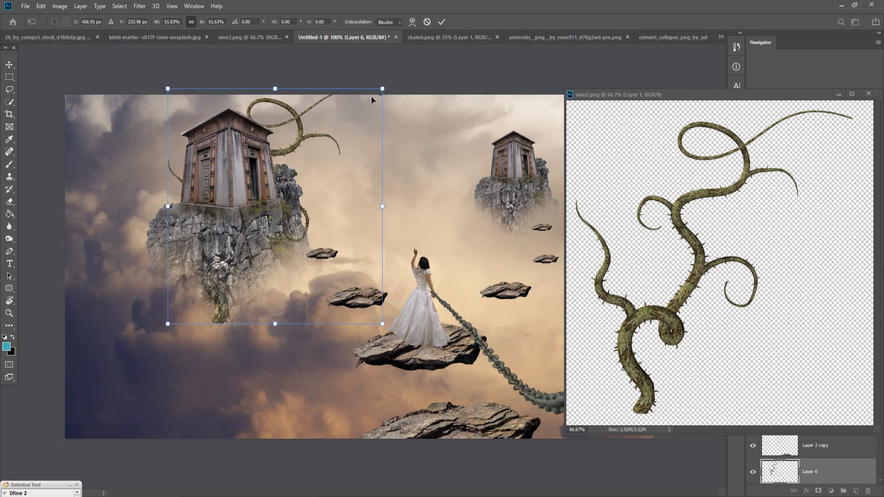
left_click_drag(384, 93, 343, 143)
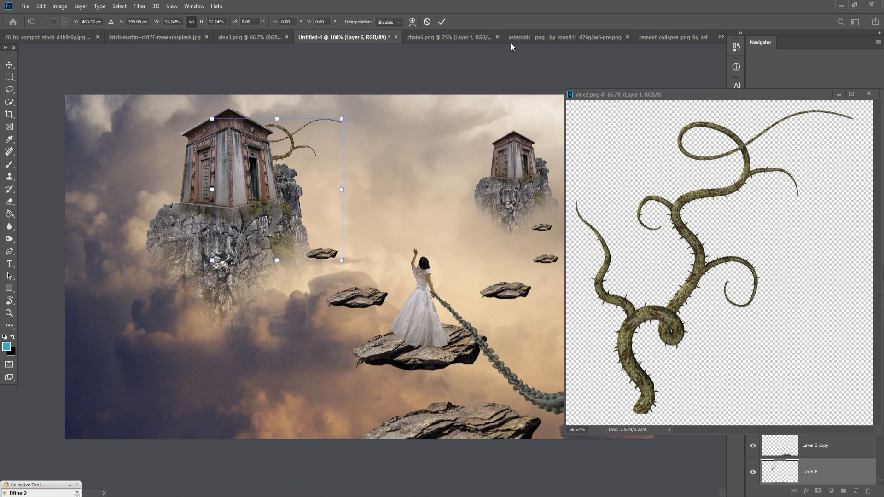
left_click(441, 22)
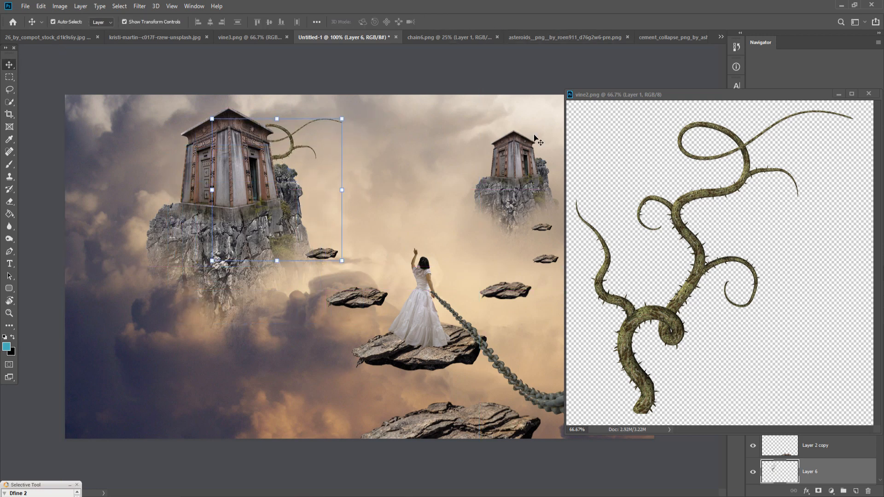
Step: Copy the vine2.png vine into the composite again, scale it to 26.93% and place it at the large mausoleum's left side
left_click(715, 195)
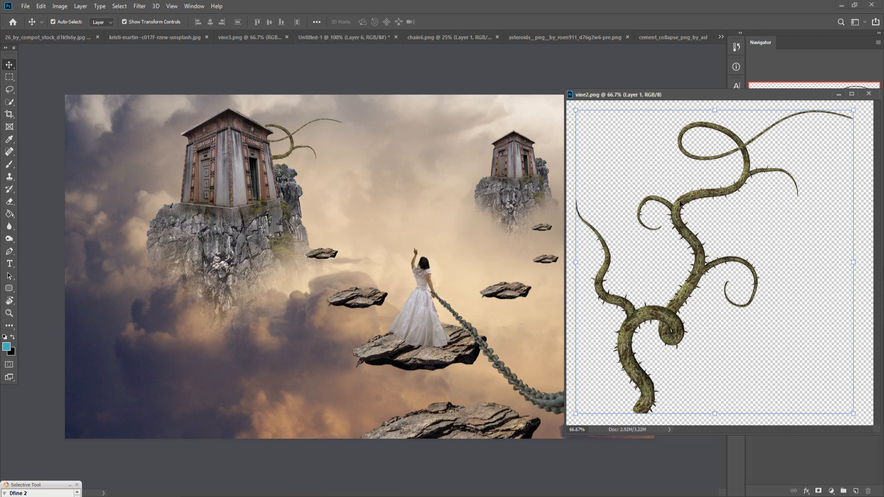
left_click_drag(681, 205, 390, 174)
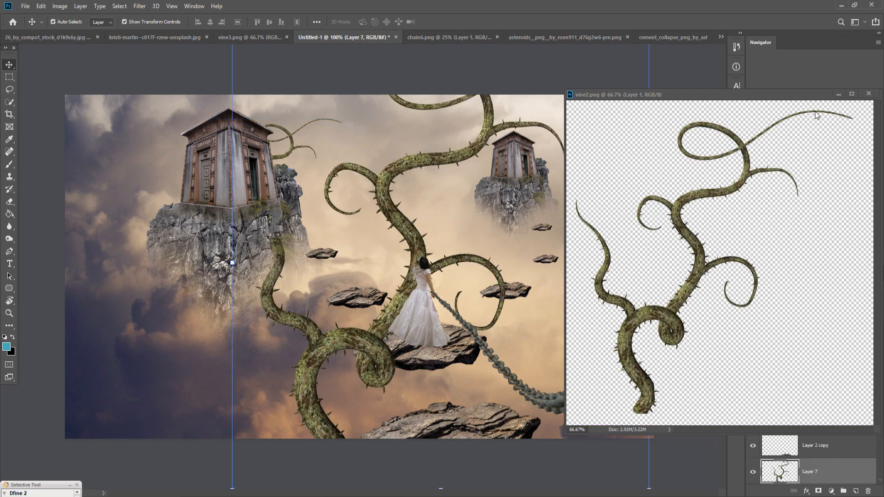
left_click(840, 93)
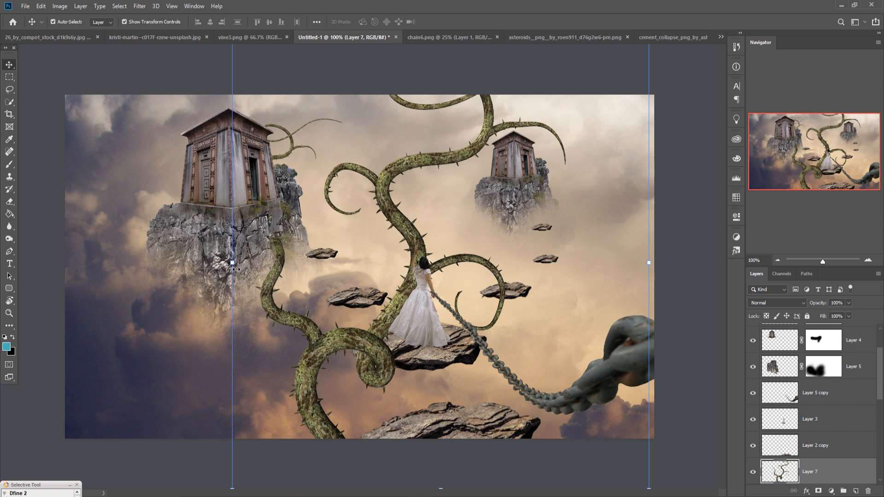
left_click_drag(235, 269, 192, 204)
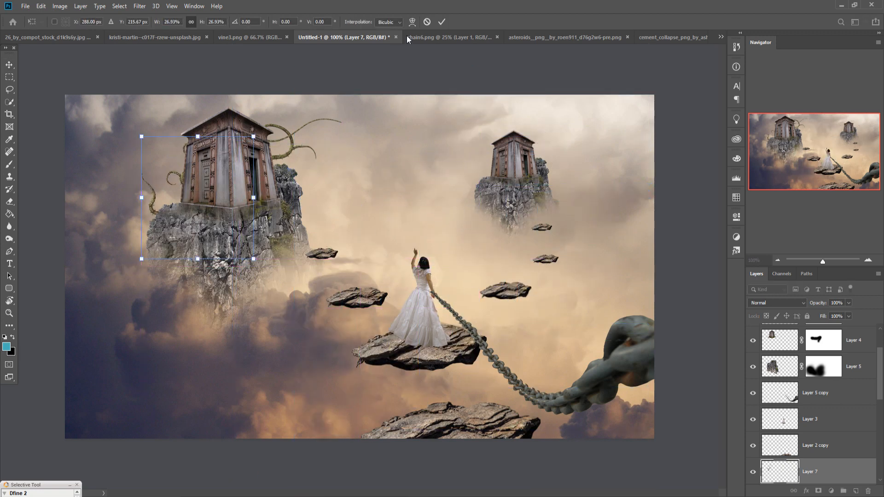
left_click(442, 22)
Step: Move Layer 7 above Layer 4, rotate the vine -53.44° at 105.06% scale and seat it on the cliff's left edge
left_click_drag(829, 465, 825, 366)
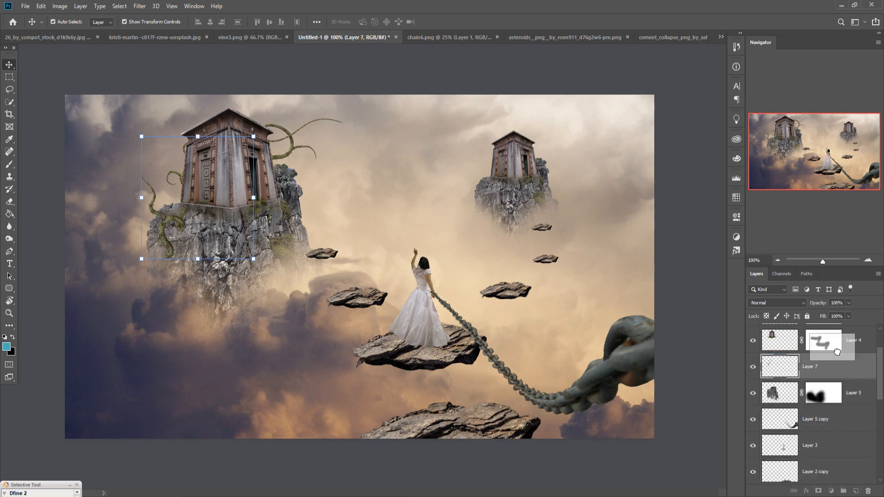
key("ctrl+bracketright")
left_click_drag(253, 136, 193, 116)
left_click_drag(214, 250, 181, 223)
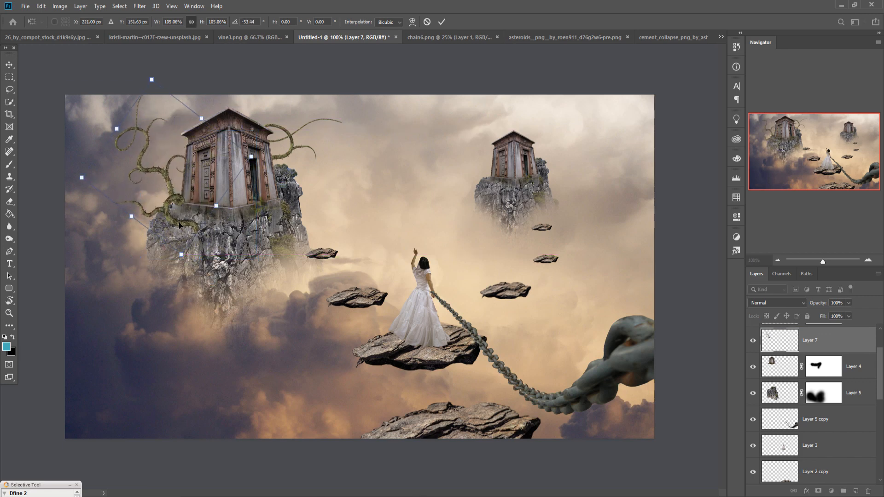
key("Return")
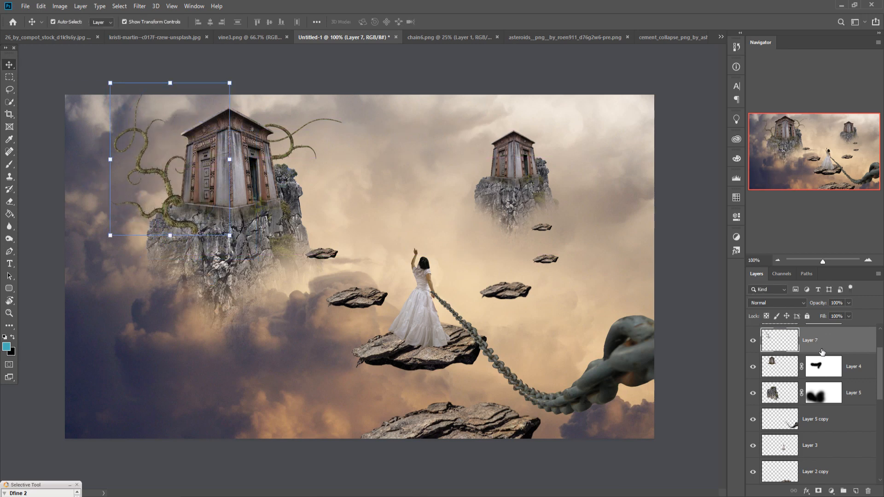
Step: Add a layer mask to Layer 7 and fade the vine's base into the cliff with a black brush
left_click(819, 492)
key("b")
key("d")
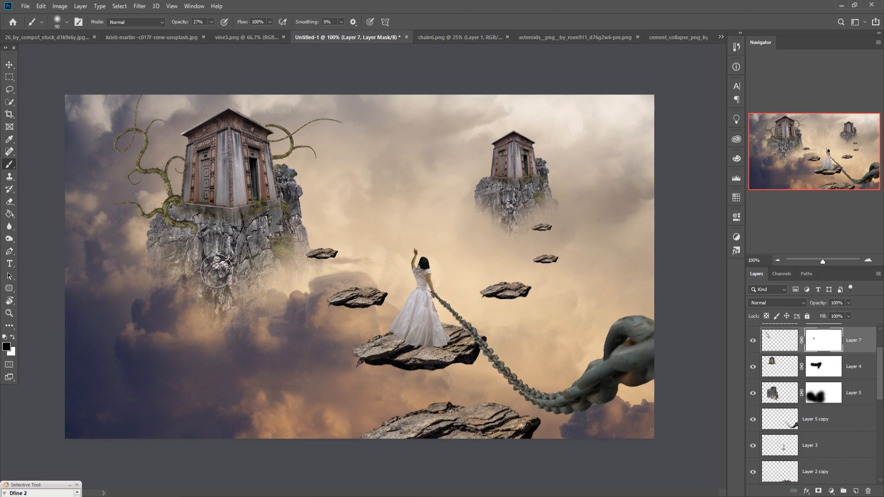
Step: Duplicate the masked vine Layer 7, scale the copy to 51.02% and place it lower on the cliff's left edge
right_click(870, 352)
left_click(768, 144)
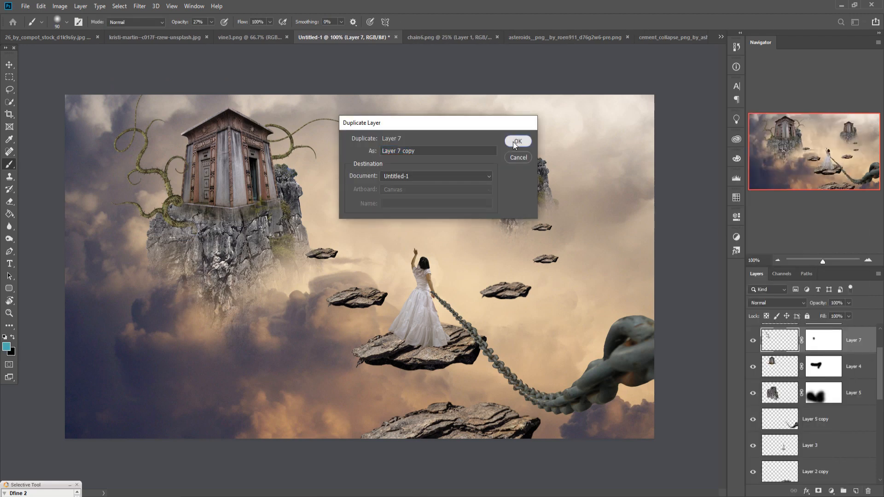
left_click(517, 140)
key("v")
left_click_drag(230, 84, 197, 183)
left_click_drag(142, 226, 151, 271)
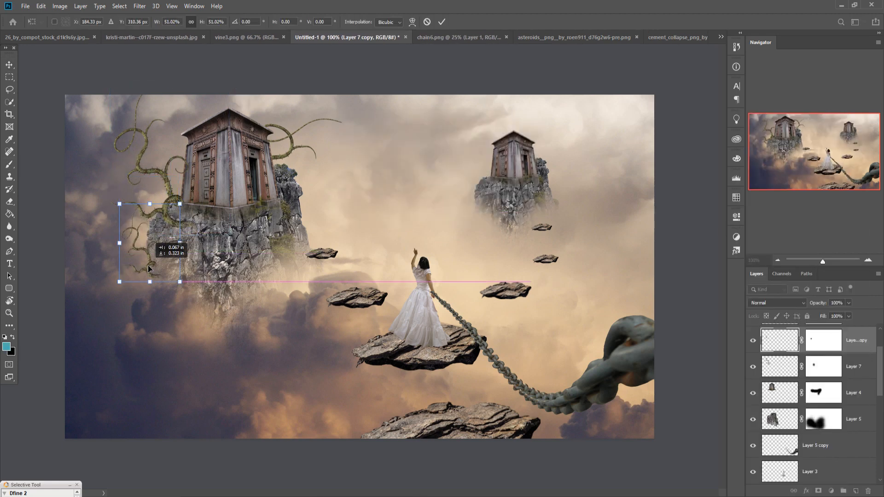
left_click(441, 21)
Step: Duplicate the small vine, rotate the copy 31.81° and place it on the right edge of the large mausoleum's cliff
right_click(863, 343)
left_click(768, 144)
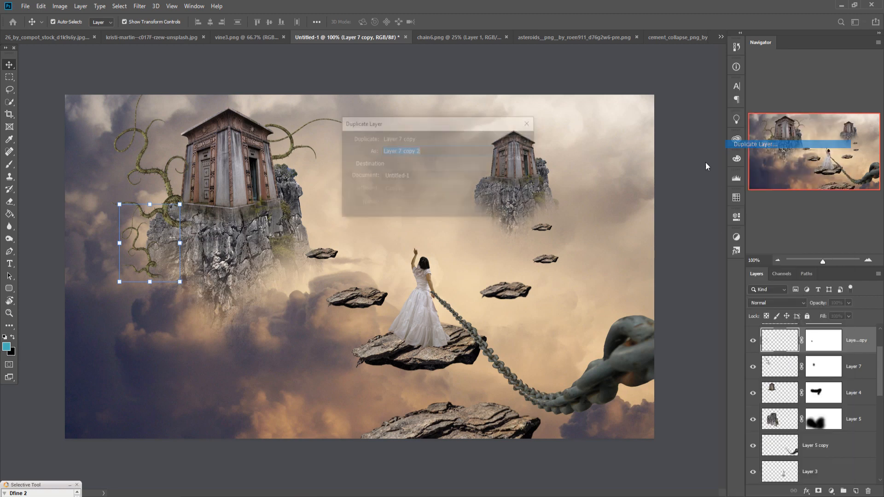
left_click(517, 138)
left_click_drag(149, 253, 307, 198)
left_click_drag(350, 162, 357, 189)
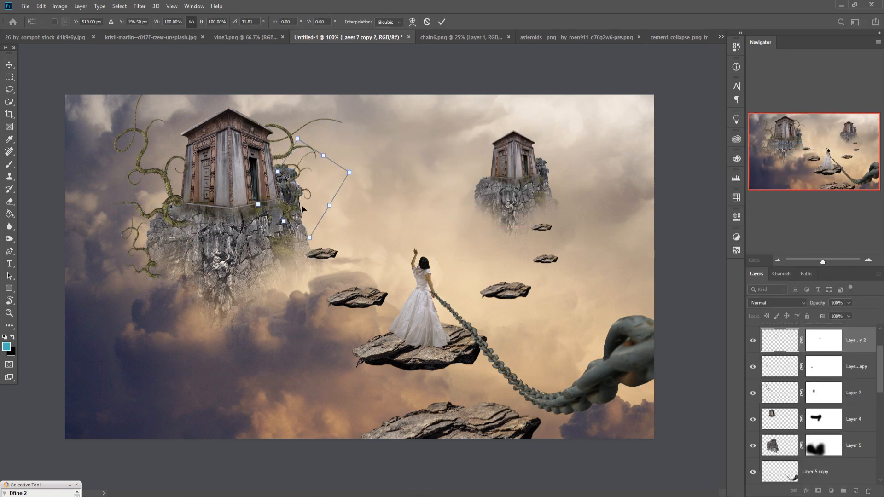
left_click_drag(292, 202, 291, 218)
left_click(442, 22)
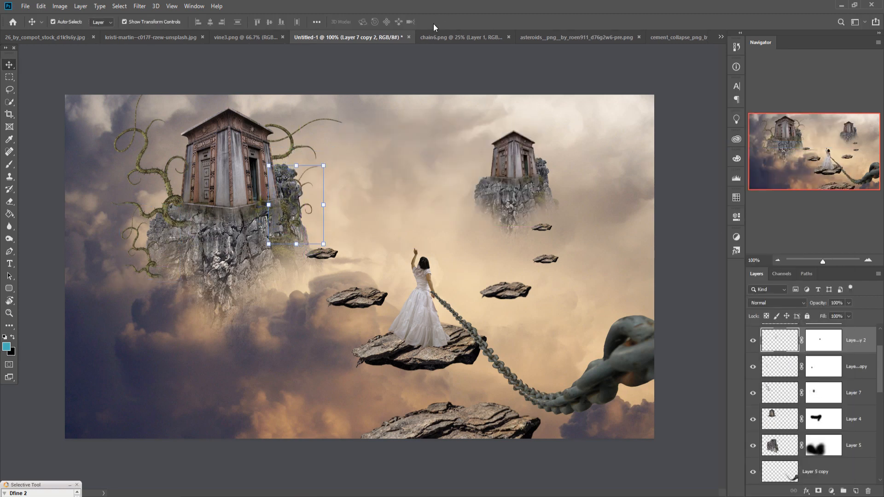
Step: Duplicate the cliff's right-edge vine, scale the copy to 92.83%, rotate it -99.24° and place it at the left end of the woman's rock
right_click(856, 341)
left_click(768, 145)
left_click(517, 138)
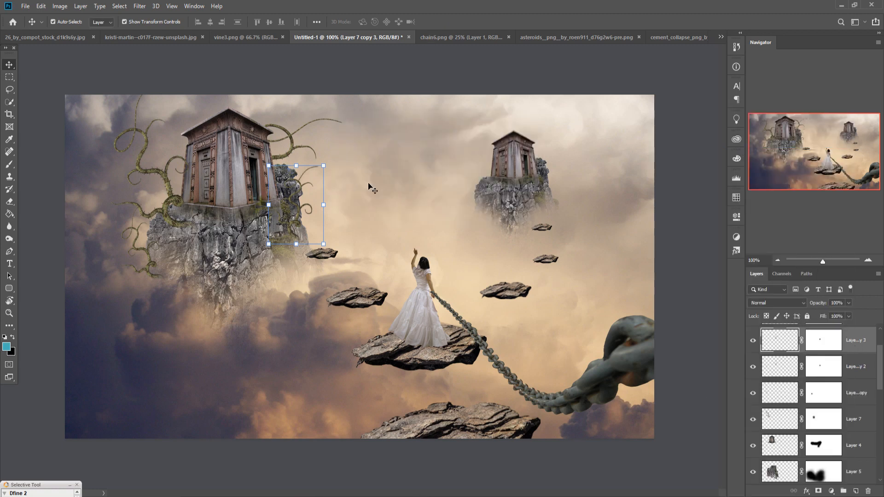
left_click_drag(323, 166, 319, 171)
left_click_drag(305, 214, 379, 326)
left_click_drag(398, 277, 331, 303)
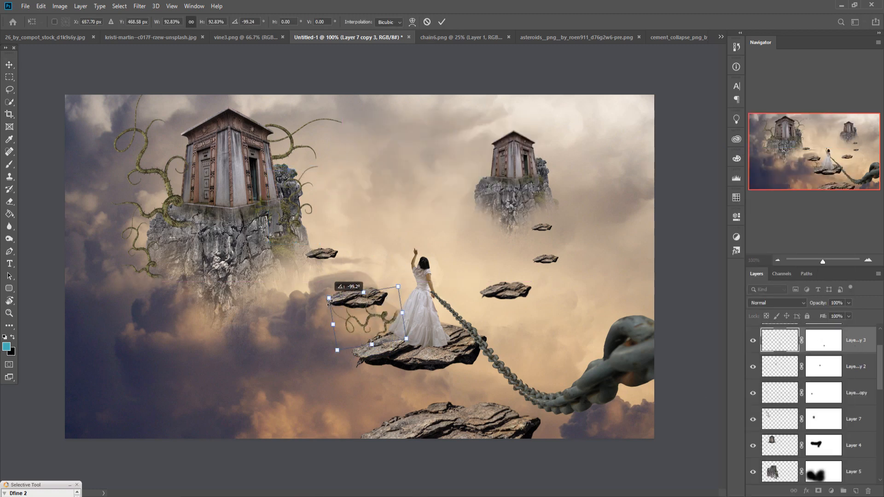
left_click_drag(378, 317, 345, 360)
left_click(441, 22)
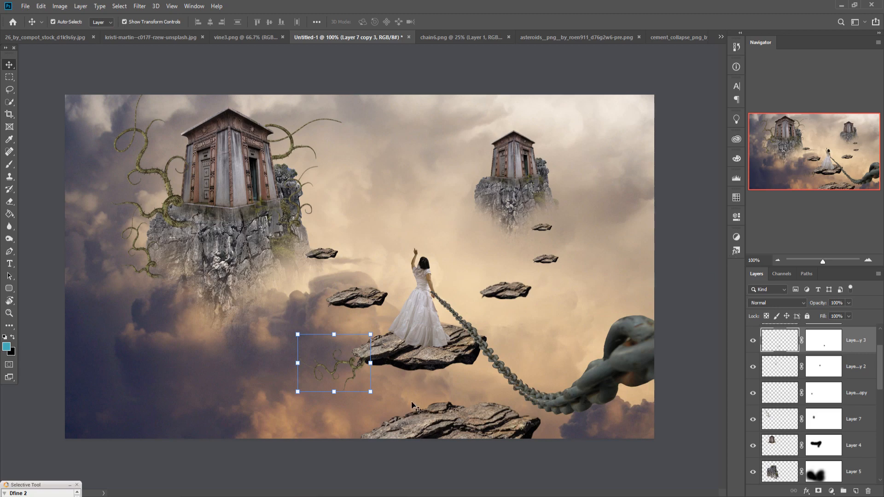
Step: Copy the vine3.png vine into the composite, resize it near the woman's rock and move its layer down directly above Layer 2
left_click_drag(246, 37, 579, 85)
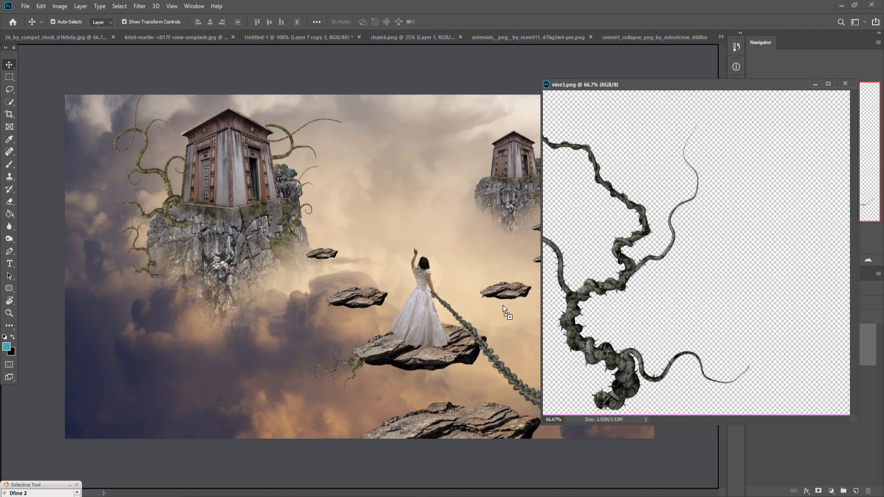
left_click(816, 85)
left_click_drag(354, 217, 445, 242)
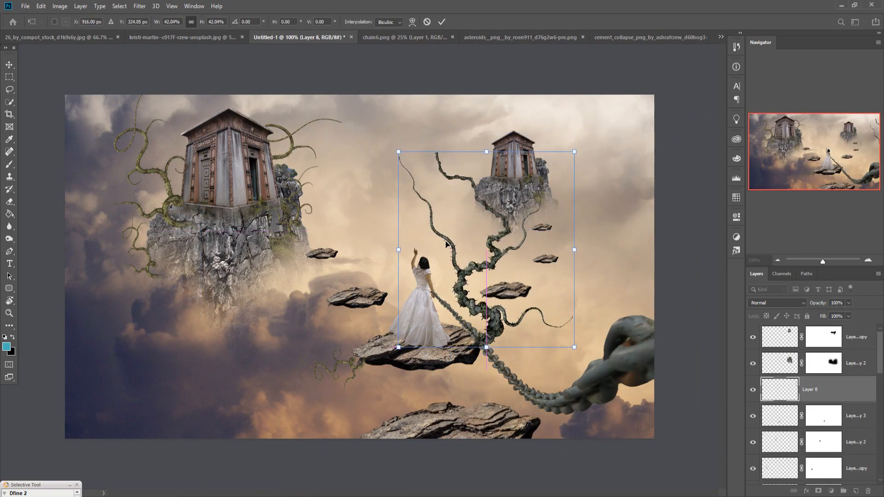
left_click_drag(593, 163, 608, 230)
key("Return")
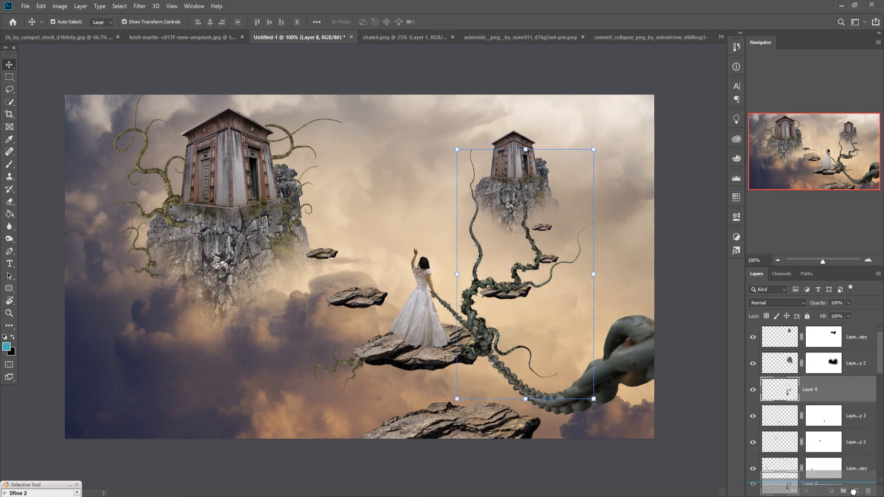
left_click_drag(811, 390, 845, 406)
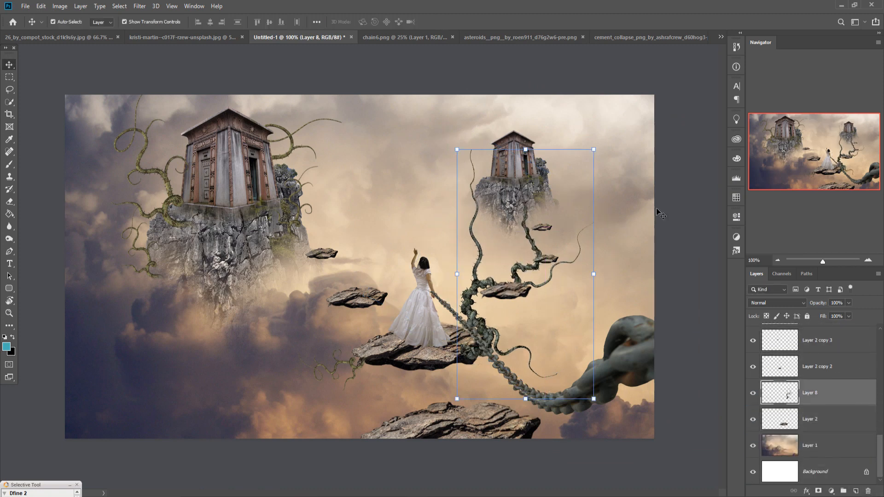
Step: Shrink the vine3 vine, position it behind the right end of the woman's rock and move its layer below Layer 2
left_click_drag(594, 149, 526, 268)
left_click_drag(497, 337, 490, 302)
key("Return")
left_click_drag(829, 395, 835, 430)
left_click(482, 264)
Step: Duplicate Layer 8, scale the copy to 60.83%, rotate it -156.75° and hang it under the middle rock left of the woman
right_click(826, 419)
left_click(799, 63)
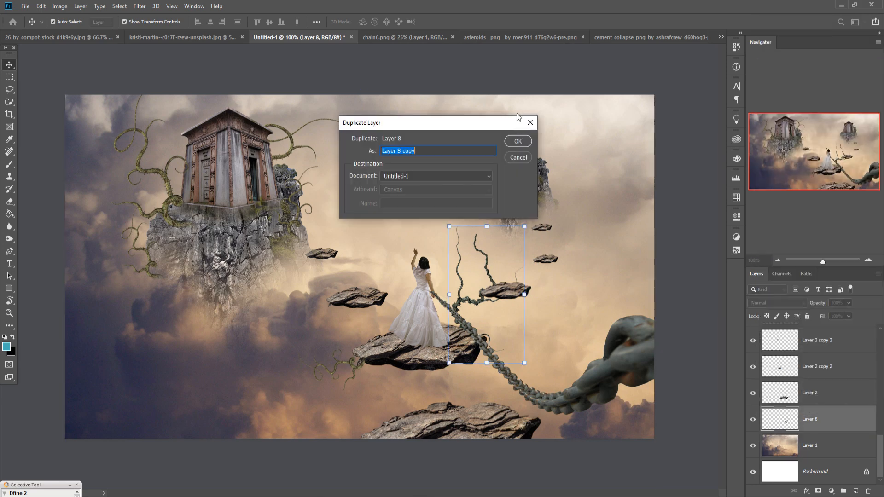
left_click(519, 141)
left_click_drag(528, 230, 510, 256)
left_click_drag(480, 281, 387, 235)
left_click_drag(416, 210, 399, 237)
left_click_drag(404, 226, 400, 348)
left_click_drag(383, 305, 348, 368)
left_click_drag(388, 347, 355, 387)
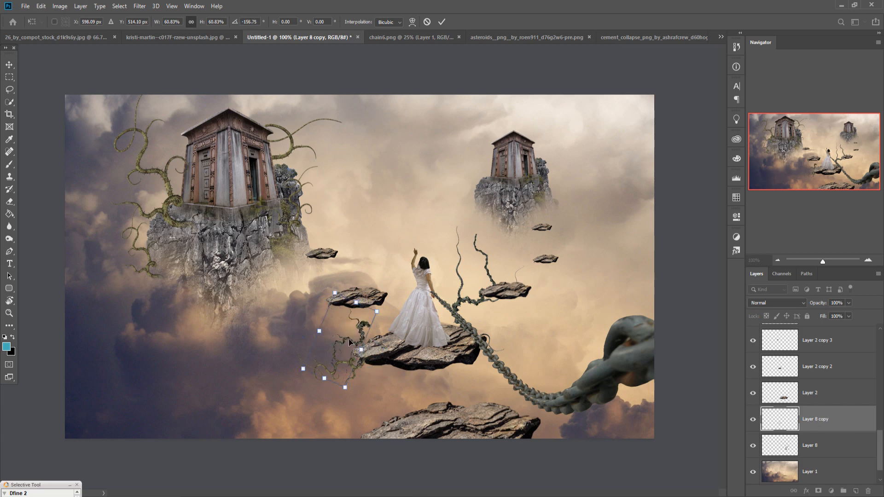
left_click_drag(352, 352, 296, 278)
left_click(442, 22)
Step: Duplicate Layer 8 copy, scale the new vine to 73.60%, rotate it -100.56° and place it under the smallest rock near the large cliff
right_click(817, 420)
left_click(780, 81)
key("Return")
left_click_drag(331, 277, 373, 277)
left_click_drag(388, 307, 361, 273)
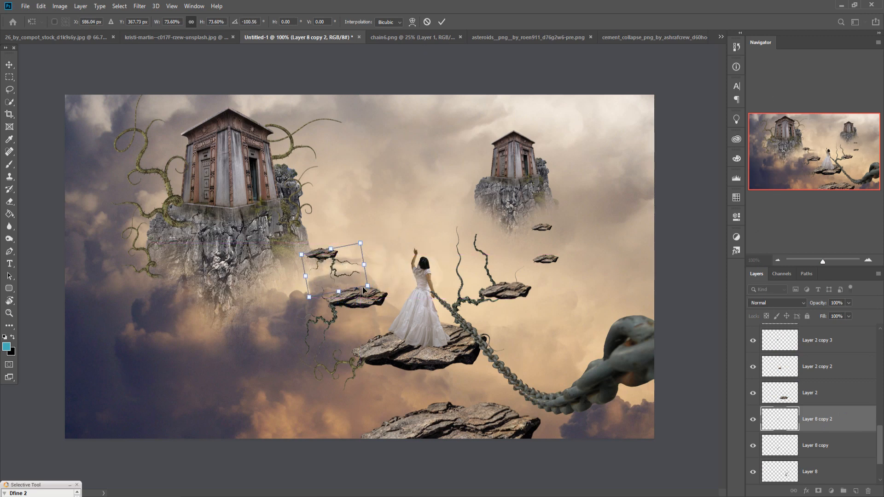
left_click(441, 22)
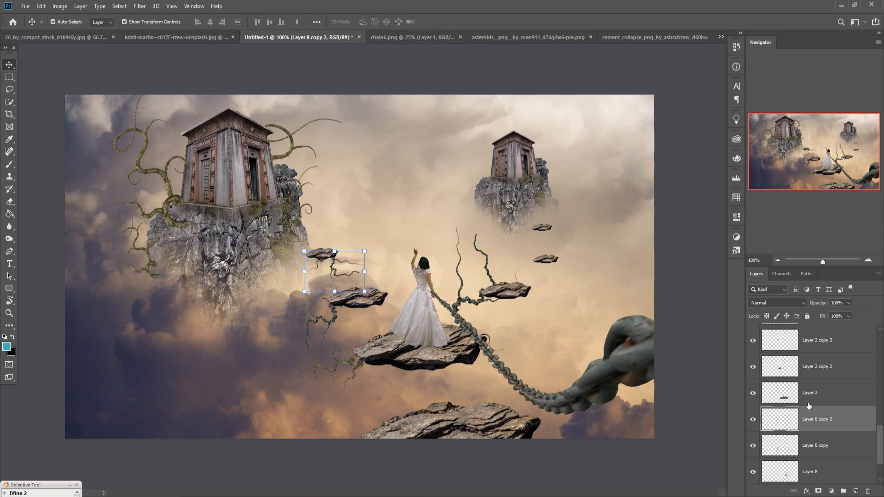
Step: Copy the vine3.png vine into the composite again, shrink it and place it around the small distant mausoleum
mouse_move(410, 495)
left_click(687, 466)
left_click_drag(660, 311, 492, 213)
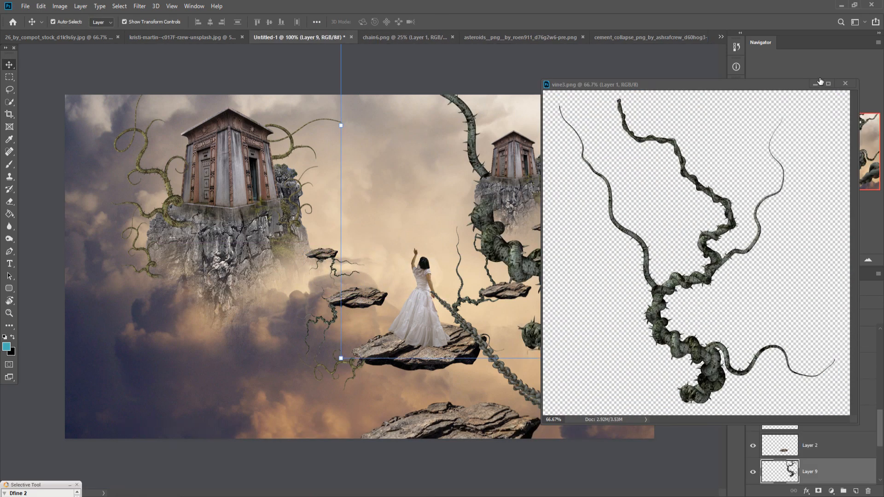
left_click(818, 83)
left_click_drag(340, 126, 464, 118)
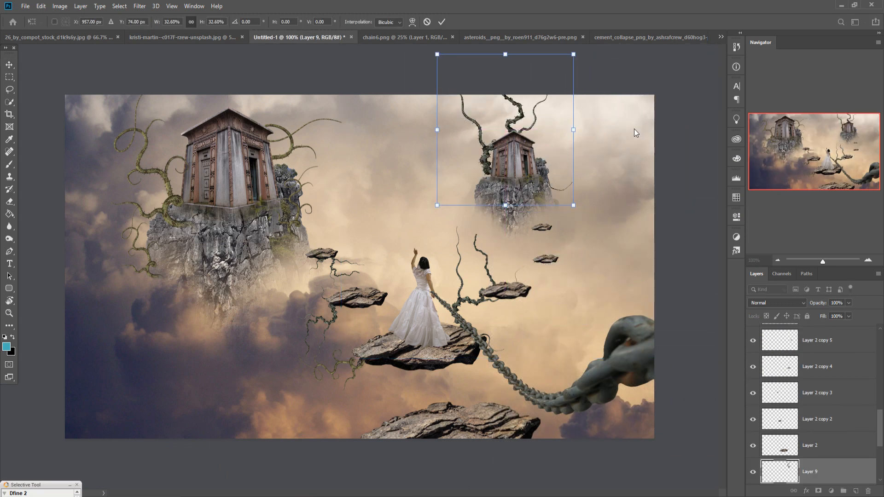
left_click_drag(574, 54, 530, 102)
left_click_drag(447, 147, 460, 147)
left_click(441, 22)
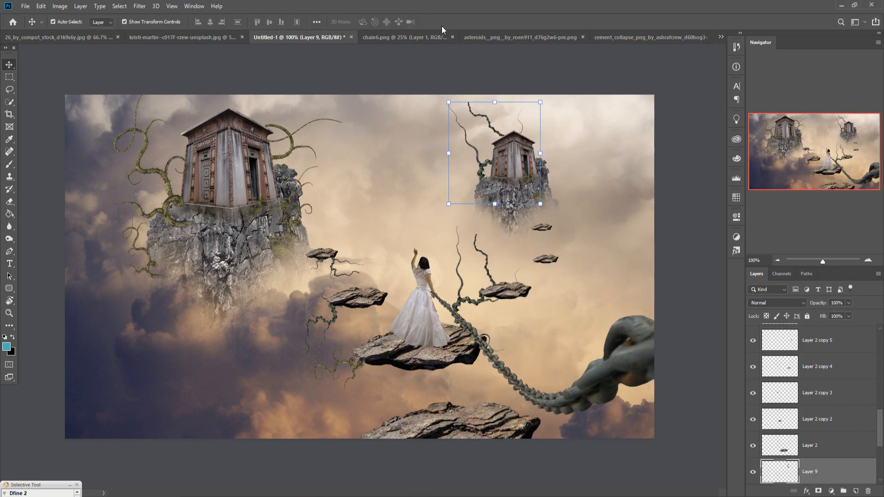
Step: Duplicate Layer 9, rotate the copied vine -159.44°, shrink it and hang it beneath the left side of the small cliff
right_click(833, 478)
left_click(737, 116)
key("Return")
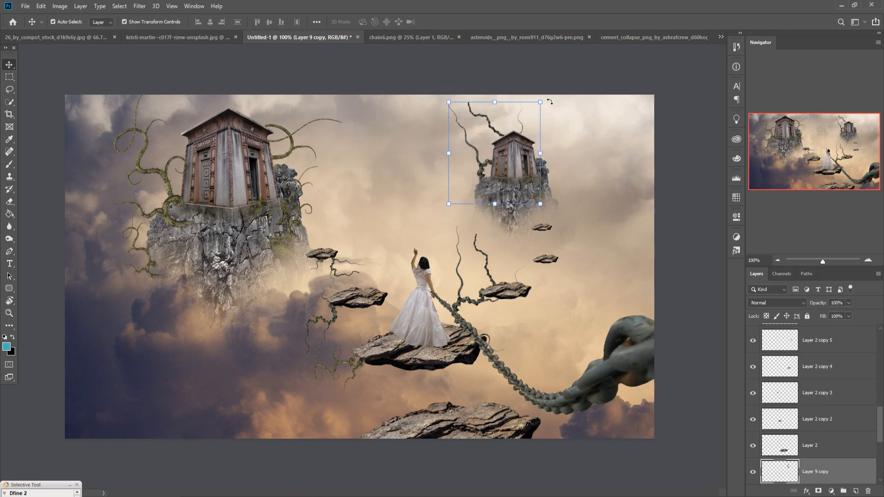
key("ctrl+t")
left_click_drag(553, 88, 326, 230)
left_click_drag(479, 155, 461, 239)
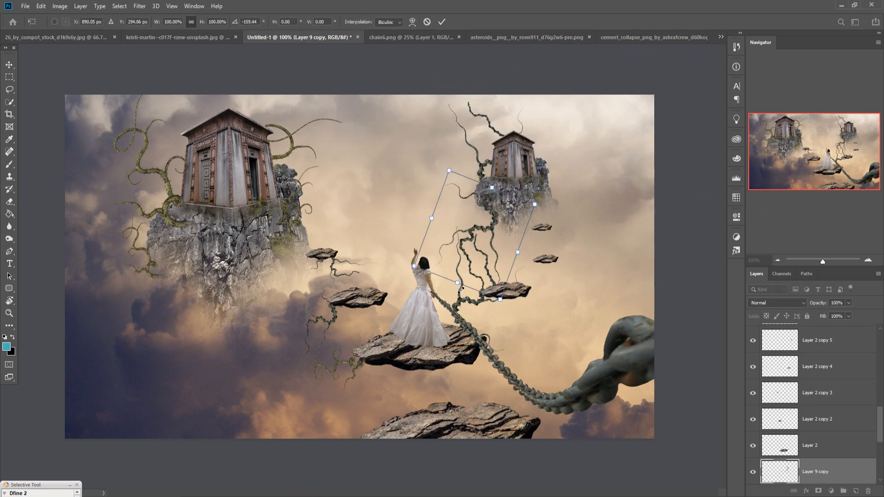
left_click_drag(458, 286, 477, 228)
key("Return")
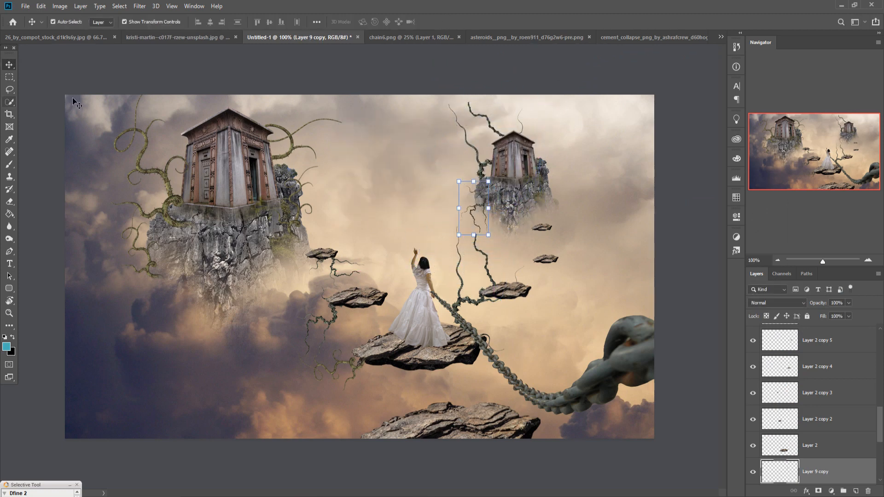
Step: Copy the asteroids PNG into the composite, scale it to 13.20%, rotate it -141.21° and position it under the middle rock left of the woman
left_click(496, 35)
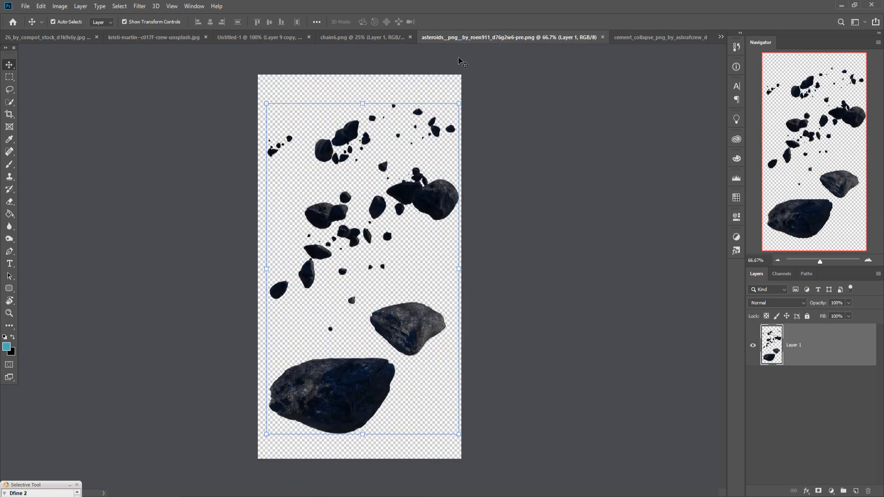
left_click_drag(496, 35, 514, 97)
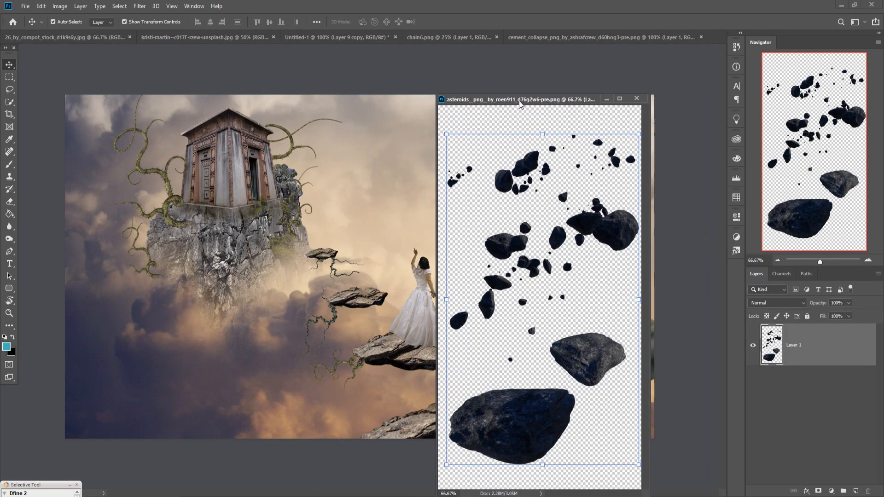
left_click_drag(536, 416, 347, 364)
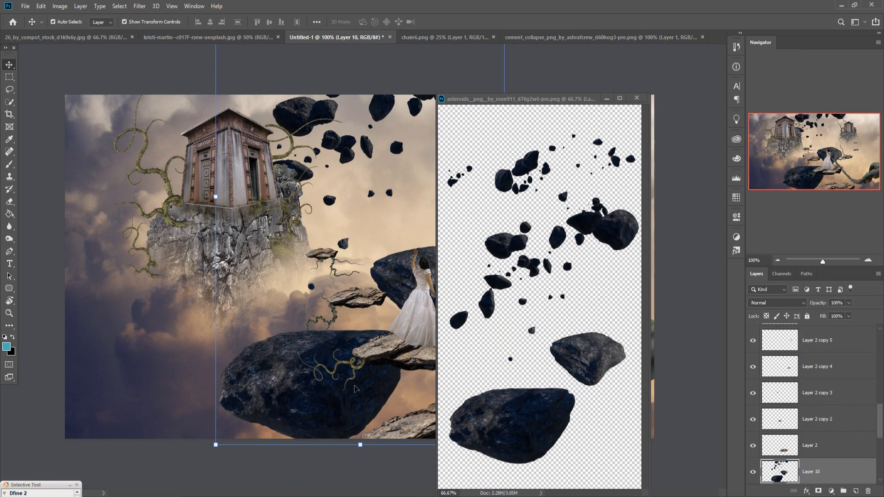
left_click(606, 99)
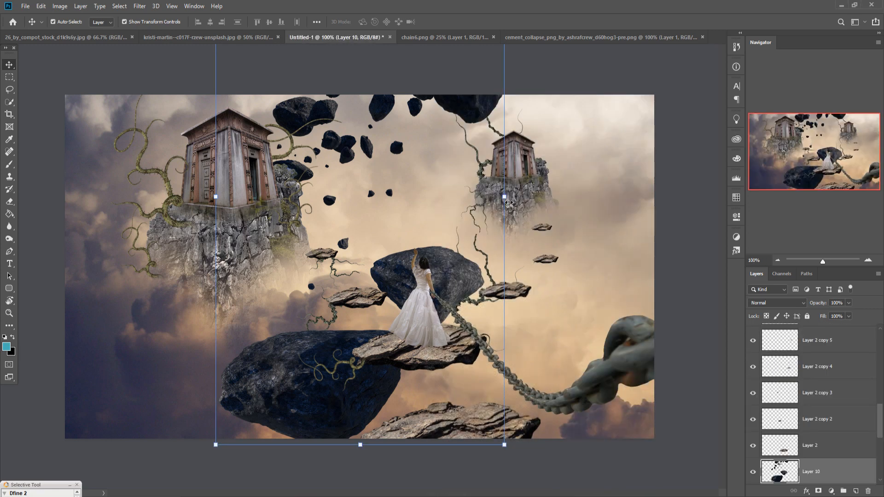
left_click_drag(508, 203, 258, 164)
left_click_drag(252, 194, 270, 339)
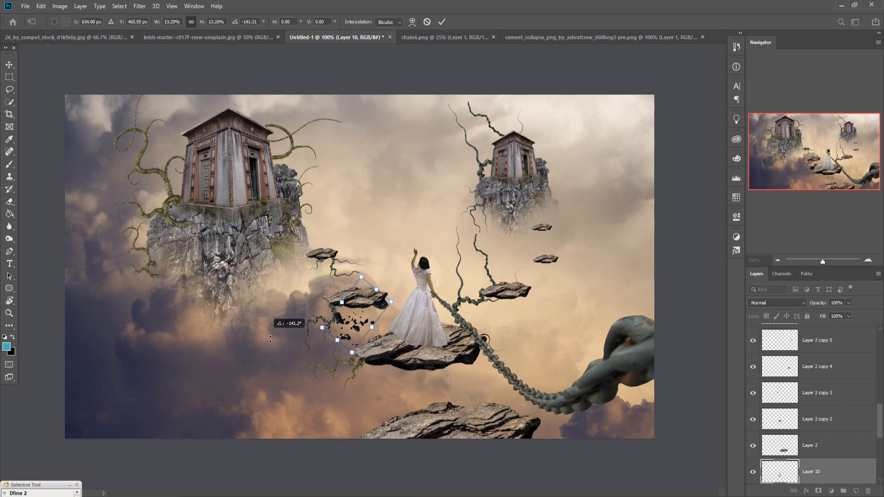
left_click_drag(355, 326, 355, 316)
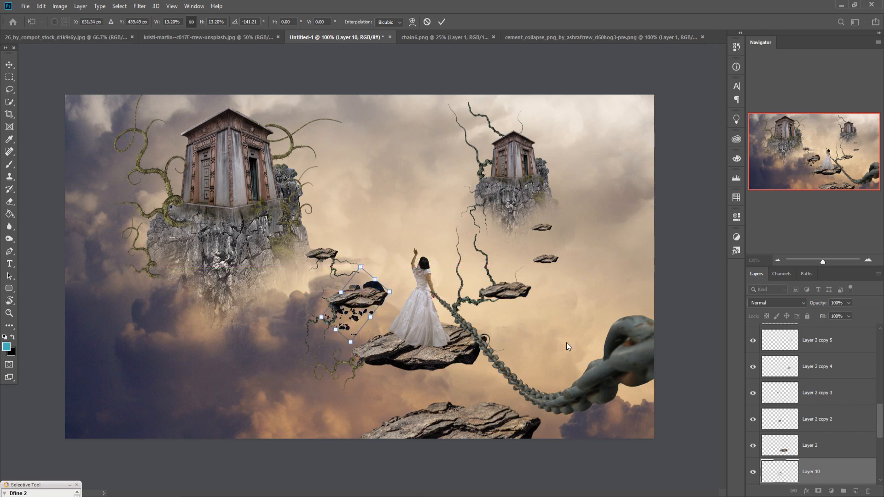
key("Return")
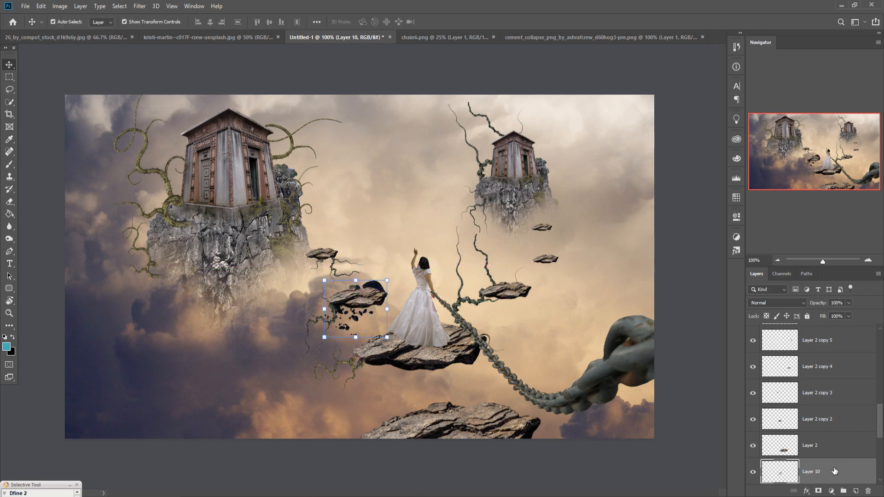
Step: Add a layer mask to Layer 10 and paint out the asteroids showing above the middle rock with the Brush tool
left_click(818, 491)
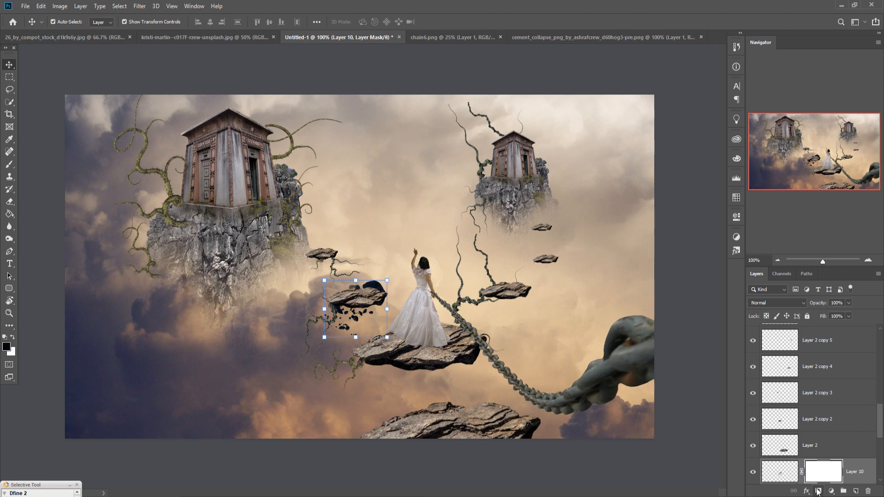
left_click(9, 165)
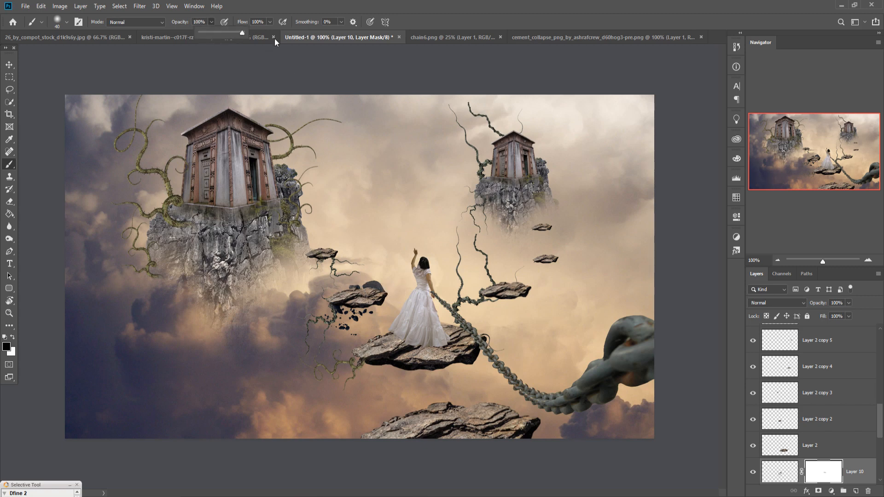
left_click_drag(369, 289, 402, 301)
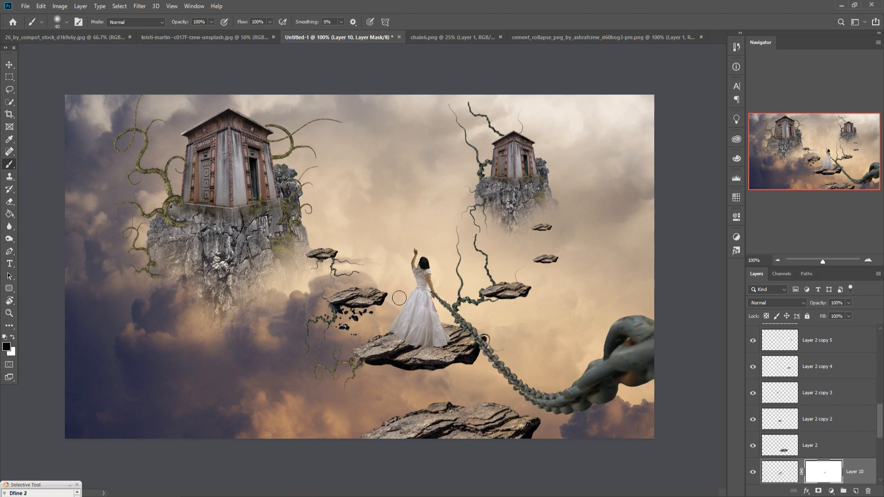
left_click(9, 65)
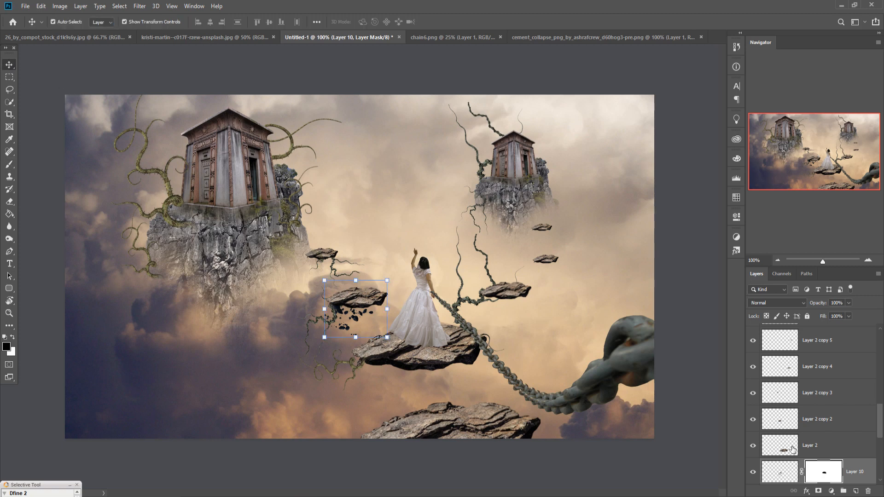
Step: Duplicate Layer 10, enlarge the debris to 185.32%, rotate it -56.76° and place it beneath the woman's rock
right_click(864, 473)
left_click(783, 116)
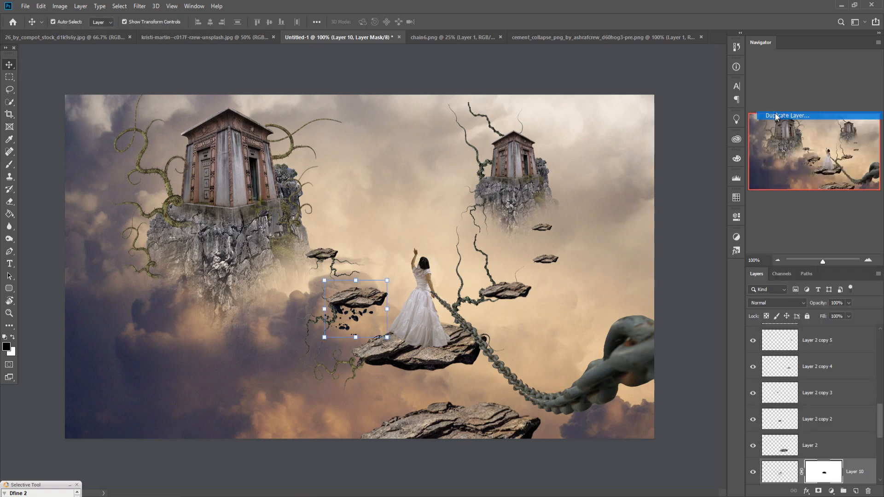
left_click(518, 141)
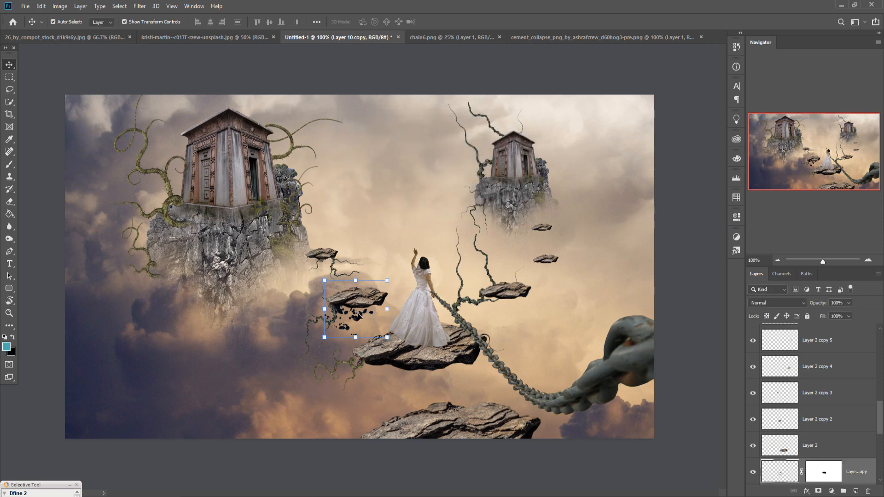
left_click_drag(354, 321, 402, 378)
left_click_drag(371, 394, 318, 443)
left_click_drag(387, 406, 419, 390)
left_click_drag(475, 302, 416, 289)
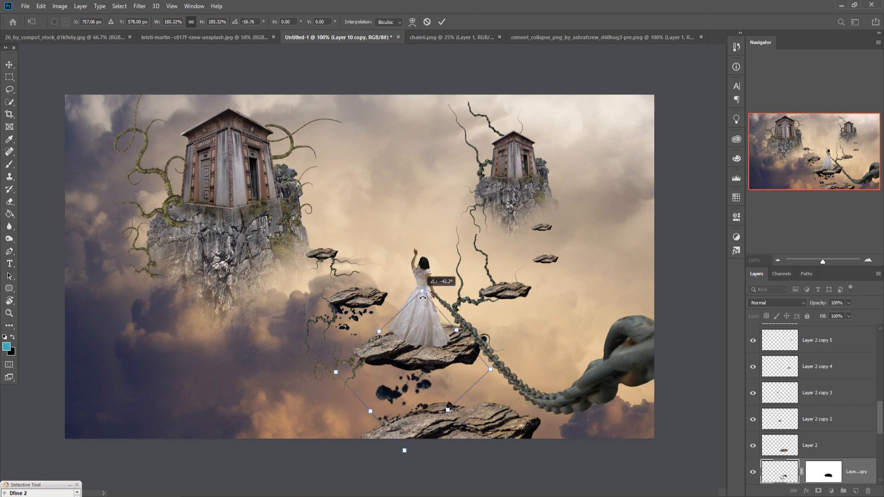
left_click_drag(412, 386, 408, 367)
key("Return")
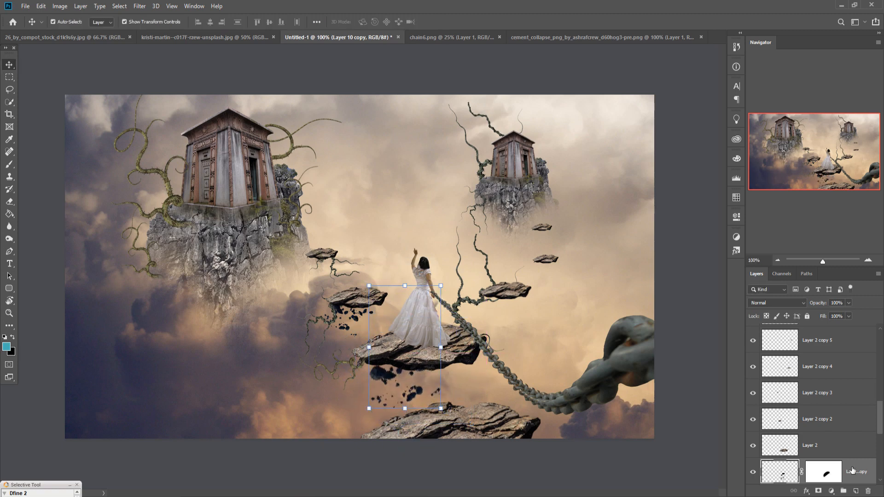
Step: Duplicate Layer 10 copy, scale the debris to 68.52%, rotate it and place it under the right part of the woman's rock
right_click(866, 472)
left_click(810, 114)
key("Return")
left_click_drag(441, 286, 419, 323)
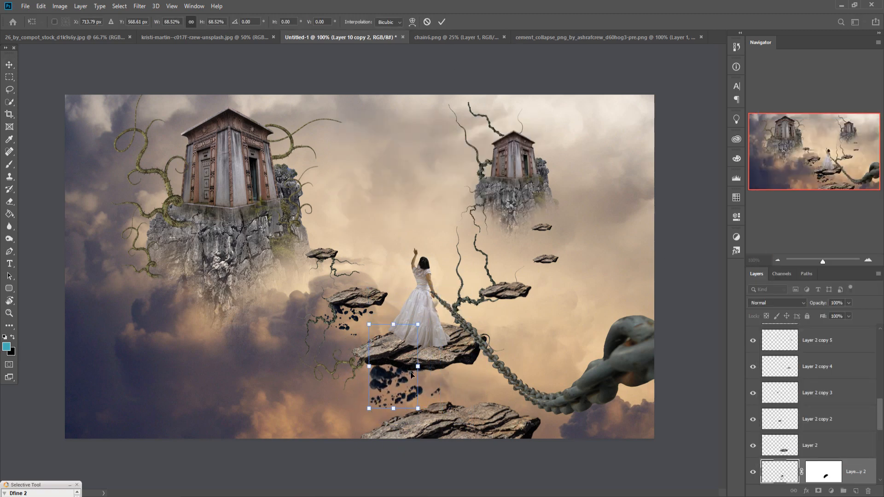
left_click_drag(406, 388, 457, 386)
left_click_drag(467, 319, 481, 340)
left_click(442, 21)
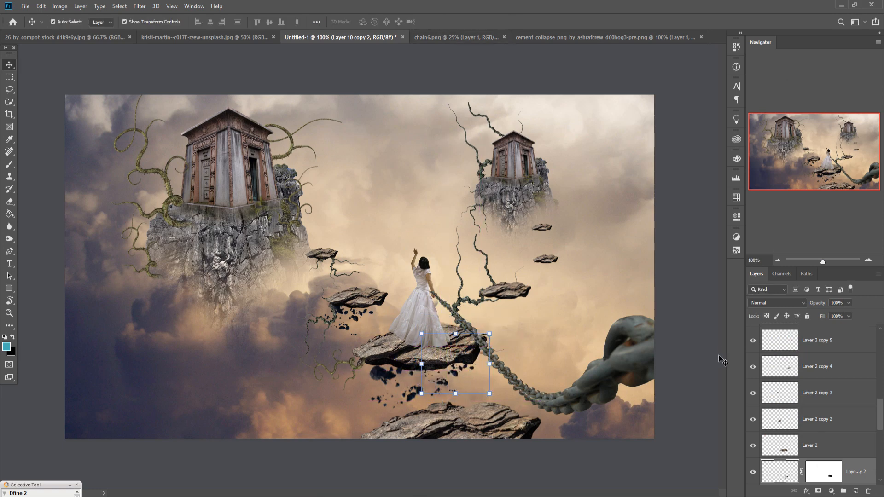
Step: Duplicate Layer 10 copy 2 and move the debris under the floating rock right of the woman
right_click(855, 469)
left_click(788, 116)
key("Return")
left_click_drag(460, 387, 516, 321)
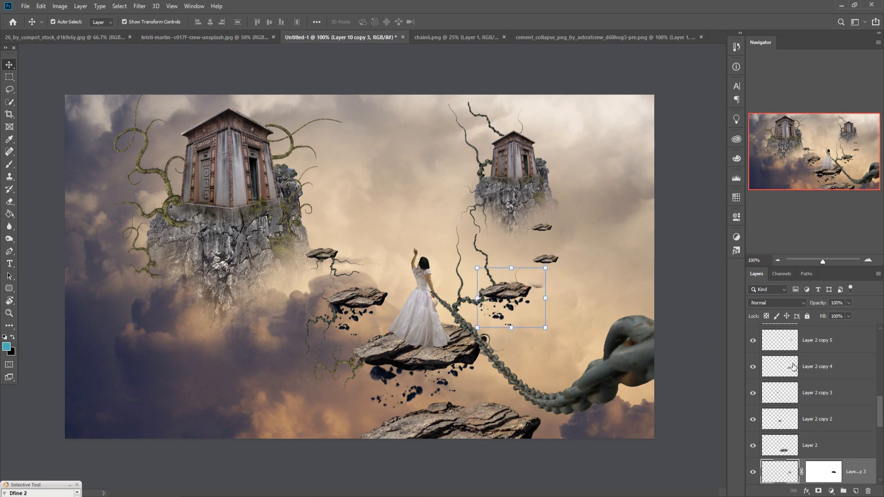
Step: Copy the asteroids into the composite again above Layer 5, scale them to 38.78%, rotate them -80.19° and place them at the large cliff's left side
mouse_move(419, 496)
left_click(716, 464)
left_click_drag(590, 355, 231, 403)
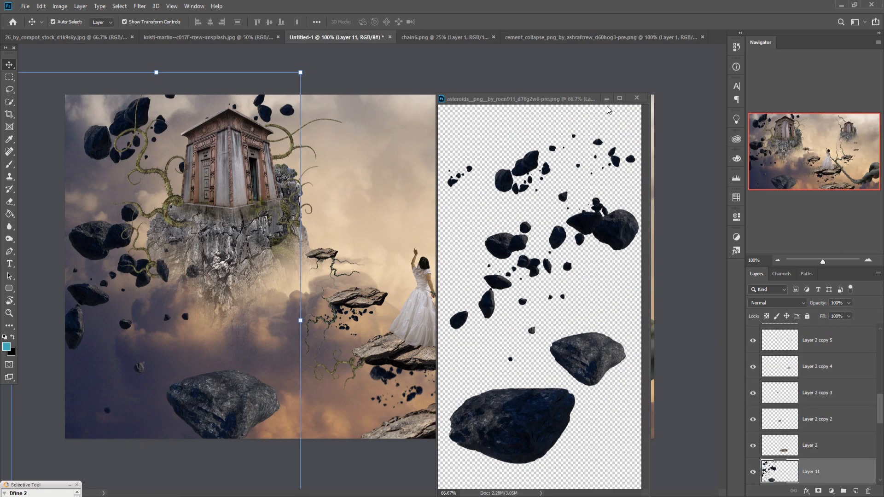
left_click(607, 98)
left_click_drag(816, 472, 807, 409)
left_click_drag(300, 72, 123, 371)
left_click_drag(129, 361, 1, 413)
left_click_drag(111, 423, 229, 201)
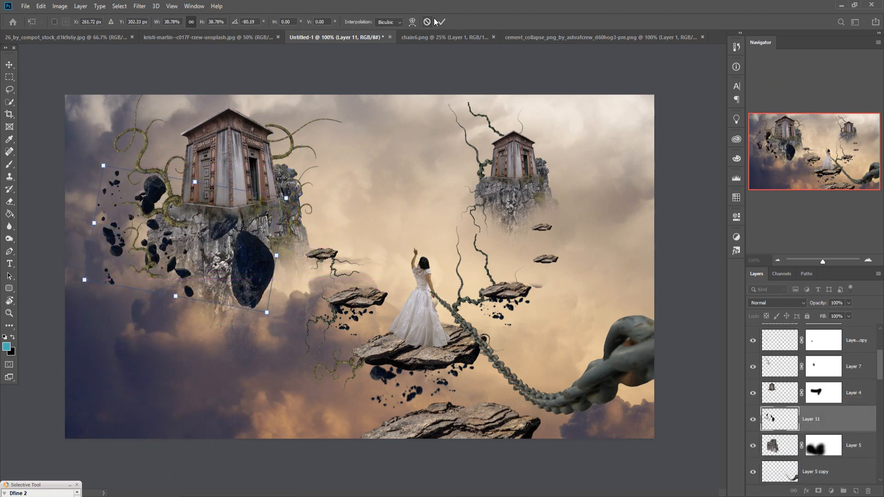
left_click(441, 22)
Step: Move Layer 11 below Layer 5 and scale the asteroids to 70.92% beside the large cliff
left_click_drag(816, 426, 829, 456)
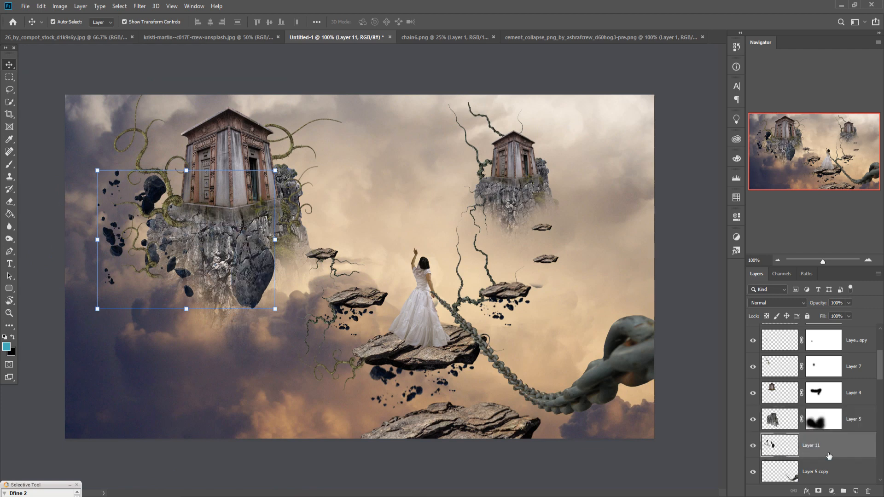
left_click_drag(275, 170, 227, 174)
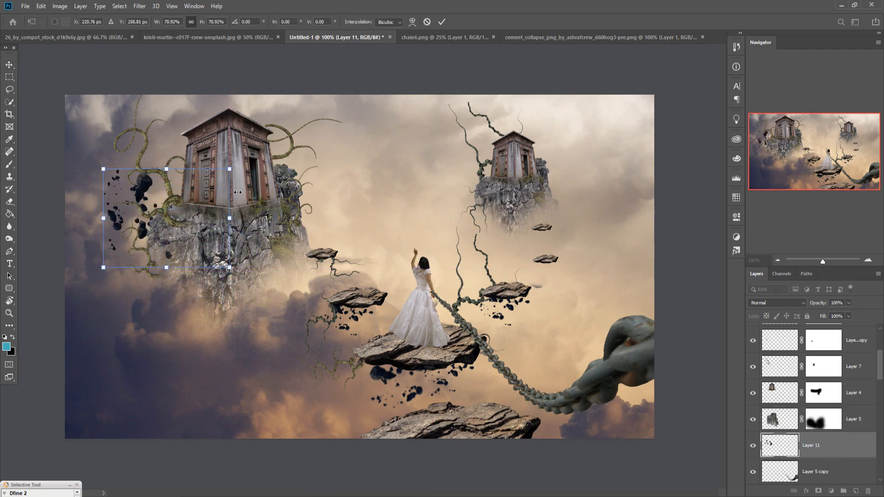
left_click(442, 22)
Step: Duplicate Layer 2, scale the copied rock to 89.05% and place it in the sky below the large cliff
scroll(864, 402, "up", 4)
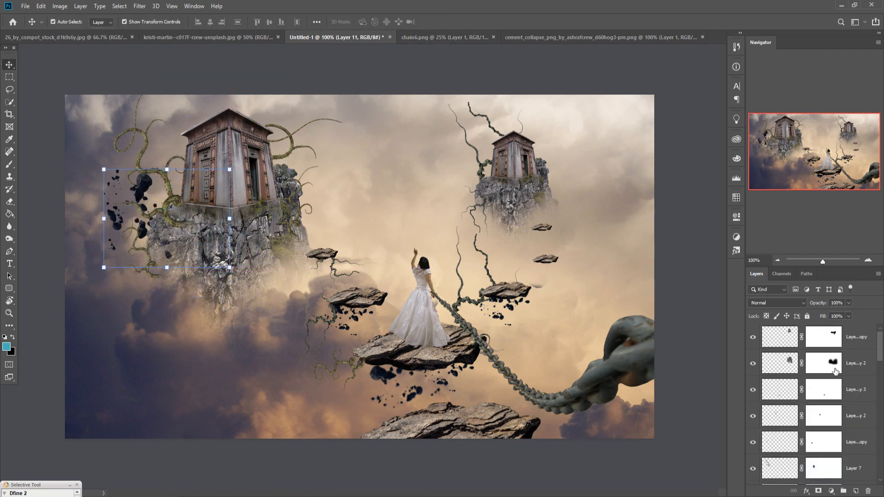
left_click(855, 344)
left_click_drag(880, 339, 879, 408)
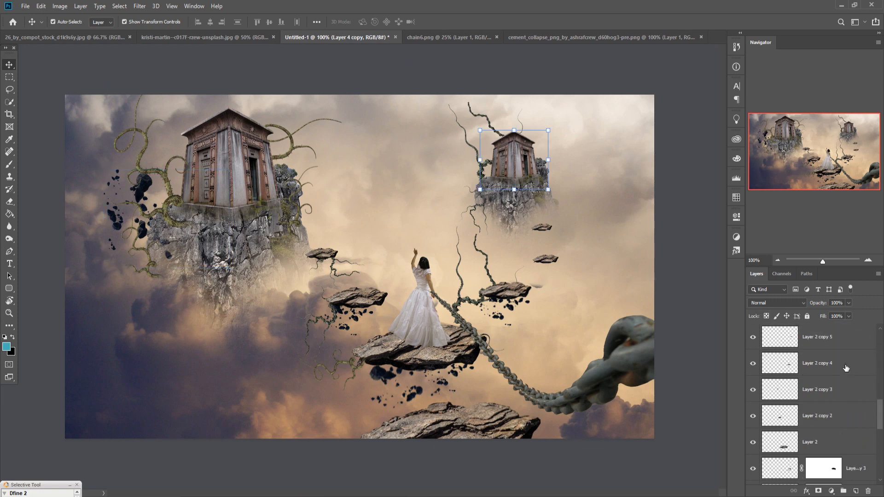
right_click(844, 437)
left_click(787, 85)
left_click(515, 141)
left_click_drag(486, 325, 472, 330)
left_click_drag(449, 356, 178, 367)
left_click(441, 22)
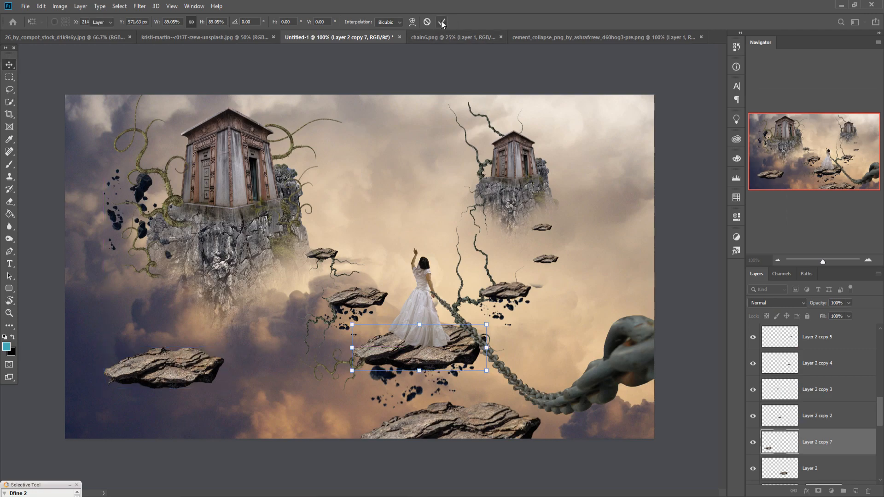
Step: In the 26_by_compot_stock stream photo, select the large foreground boulder with Quick Selection, excluding the water and small stones below it
left_click(207, 38)
left_click(103, 38)
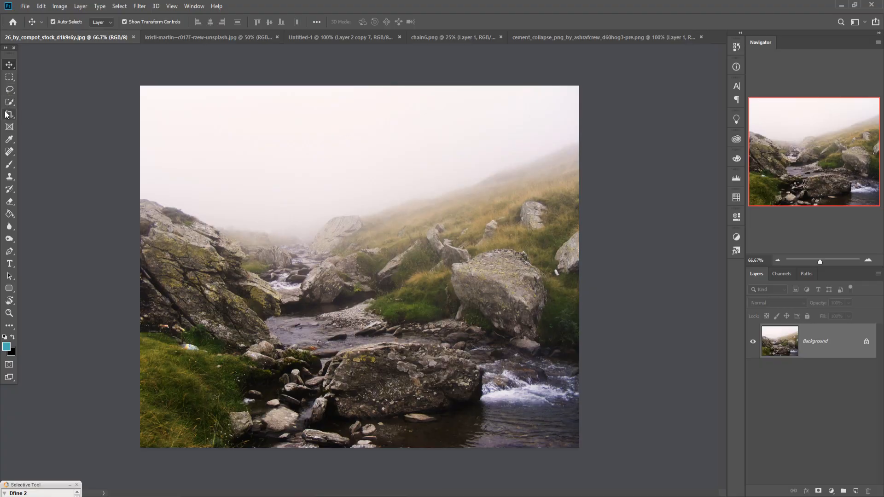
left_click(9, 102)
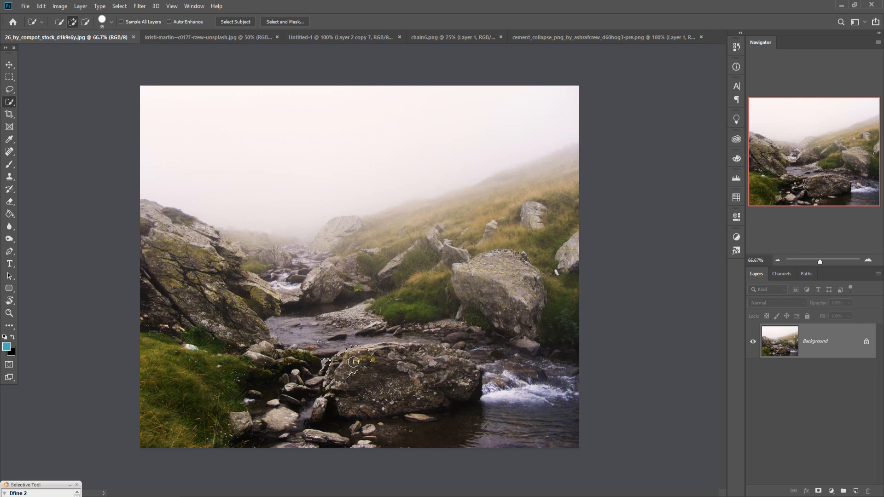
mouse_move(450, 364)
left_mouse_down()
mouse_move(396, 386)
mouse_move(350, 437)
mouse_move(327, 361)
left_mouse_up()
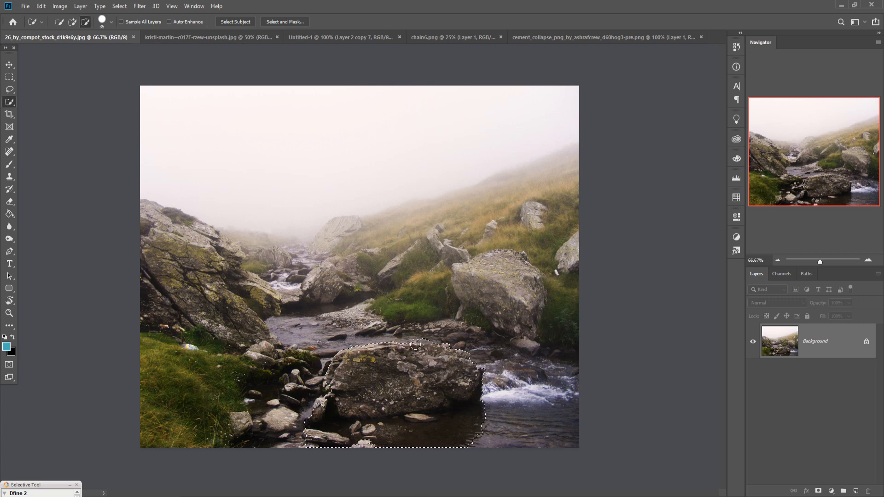
left_click_drag(418, 338, 433, 339)
left_click_drag(486, 410, 484, 421)
mouse_move(356, 436)
left_mouse_down()
mouse_move(328, 414)
mouse_move(400, 410)
left_mouse_up()
key("v")
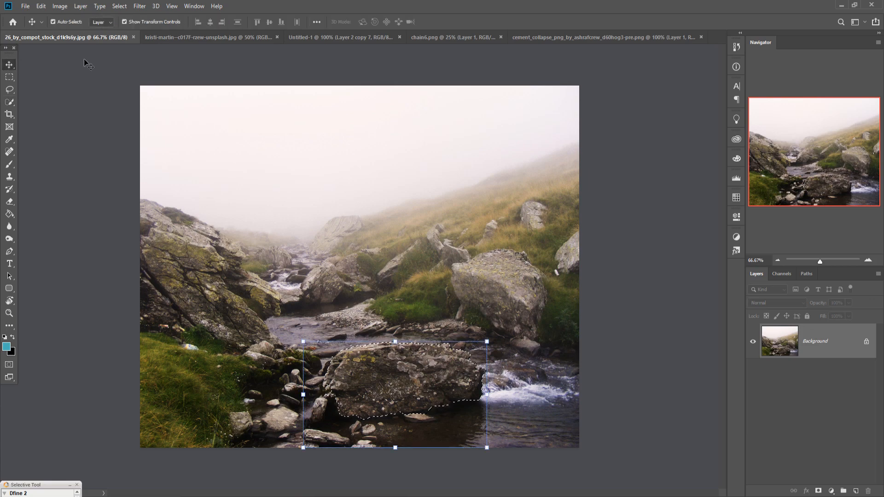
Step: Copy the selected boulder from the stream photo into the composite, scale it to 58.83% and place it at the image's left edge below the large cliff
mouse_move(78, 38)
left_mouse_down()
mouse_move(78, 104)
mouse_move(467, 110)
left_mouse_up()
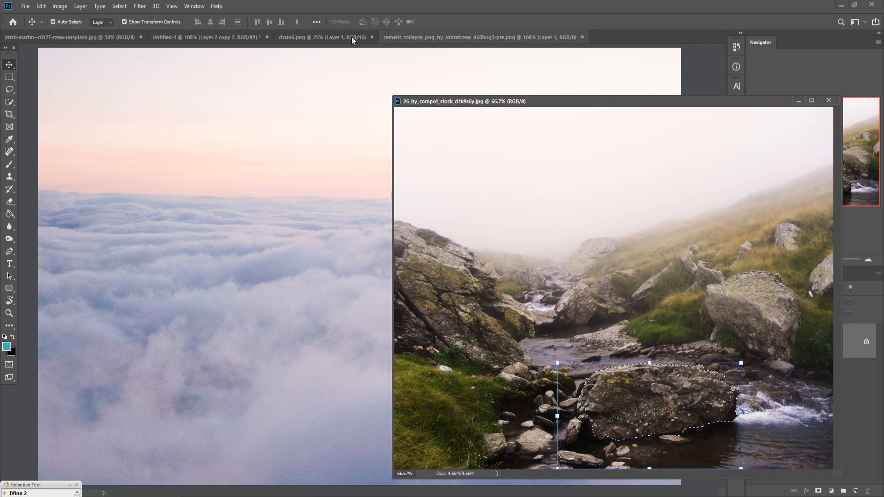
left_click(198, 36)
left_click_drag(658, 406, 201, 321)
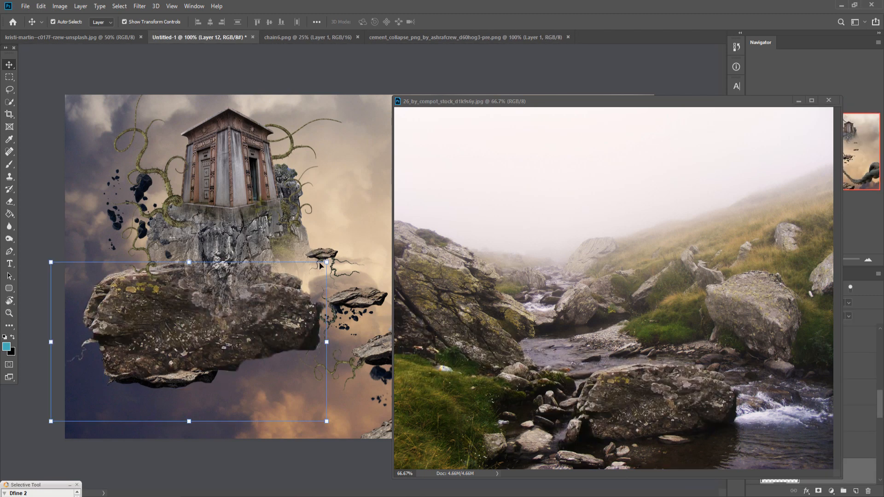
left_click_drag(327, 263, 193, 339)
left_click_drag(154, 375, 110, 304)
left_click_drag(150, 268, 160, 268)
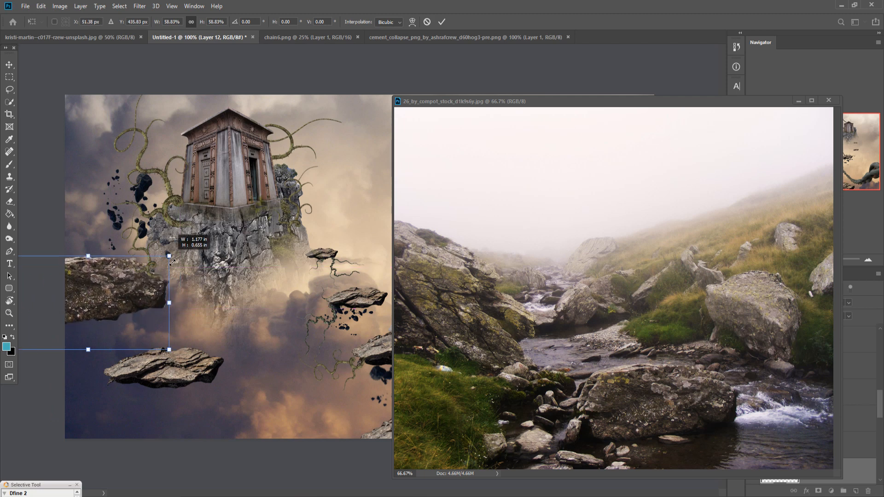
left_click_drag(126, 307, 129, 333)
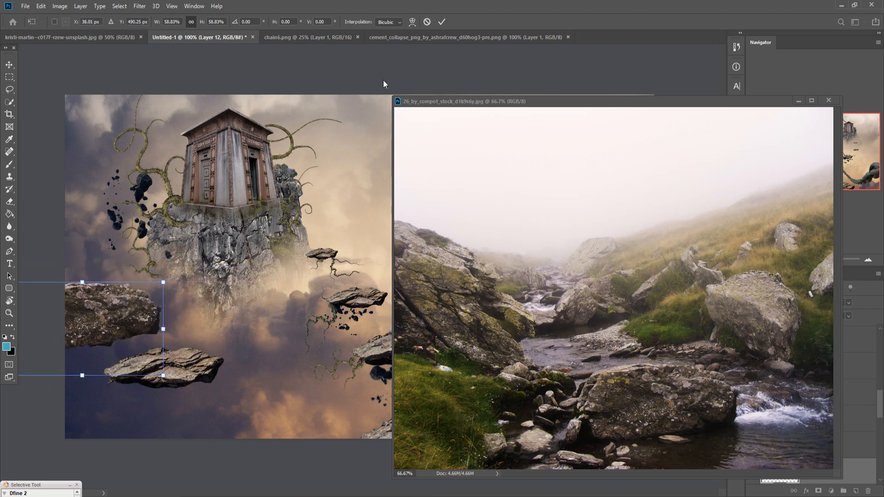
left_click(441, 21)
left_click(799, 101)
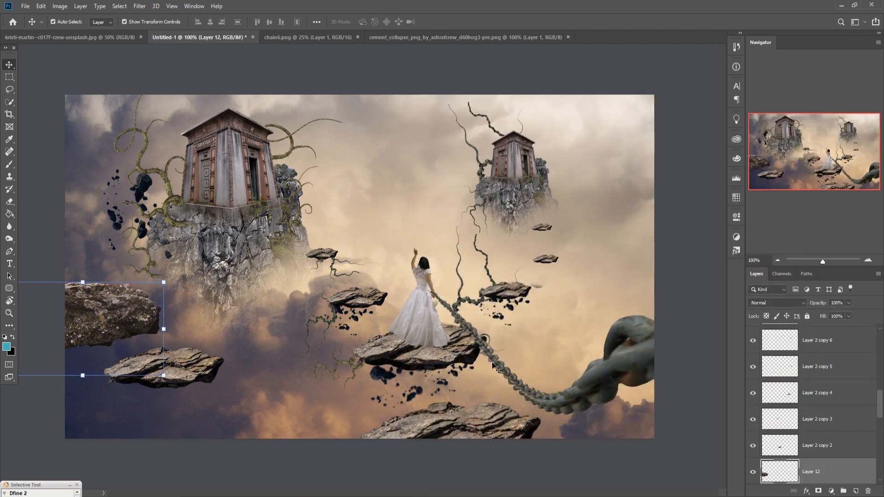
Step: Scale the asteroids on Layer 10 copy to 91.82% and move them from below the woman's rock to below the Layer 2 copy 7 rock
left_click(384, 380)
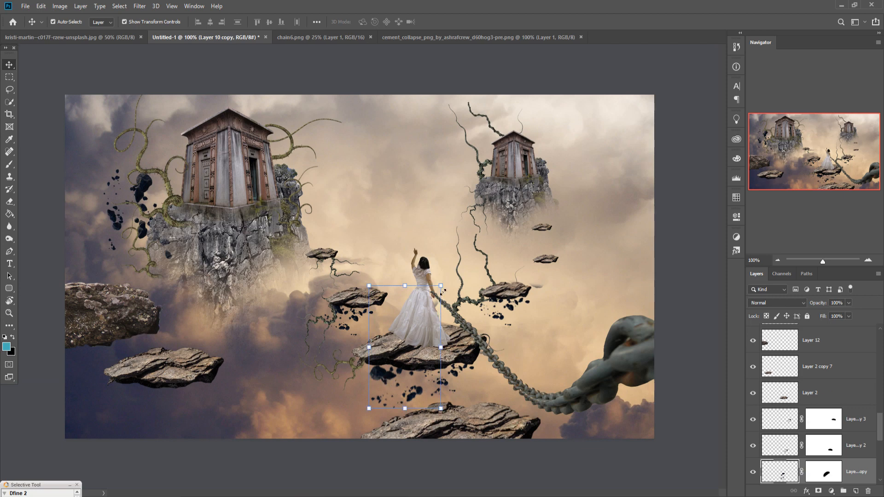
left_click_drag(442, 290, 437, 300)
left_click_drag(343, 382, 150, 382)
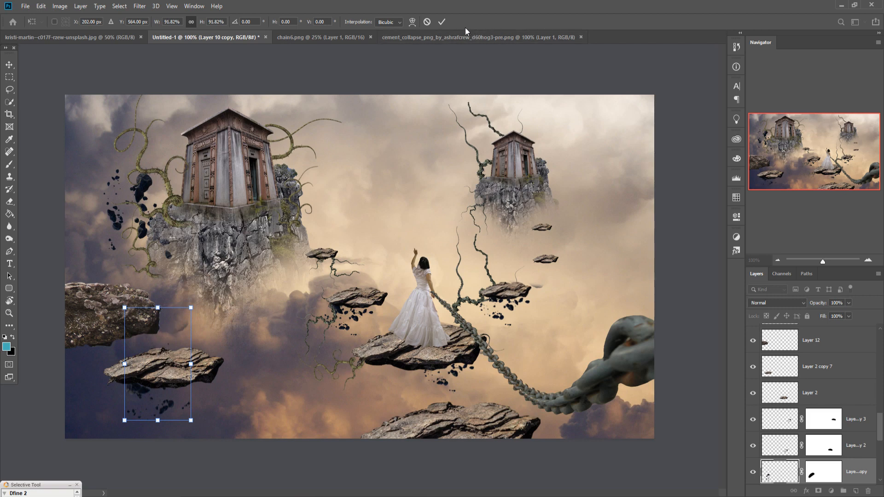
left_click(438, 24)
left_click(829, 472)
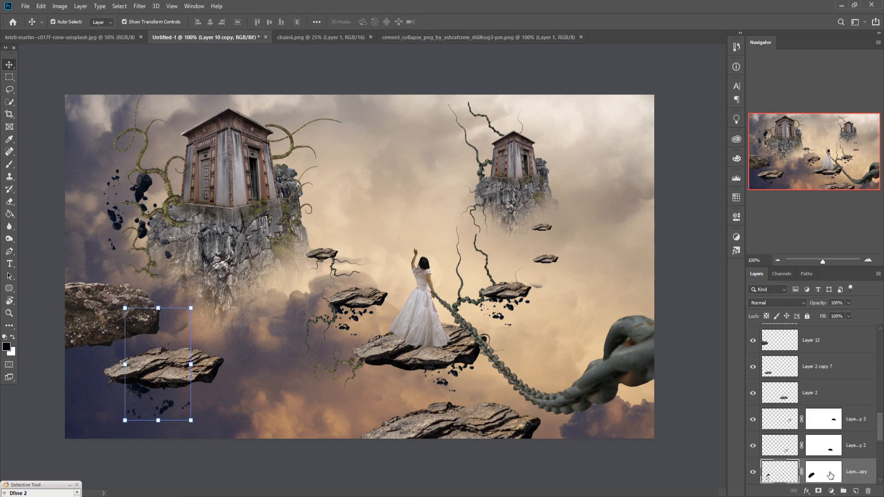
left_click(9, 165)
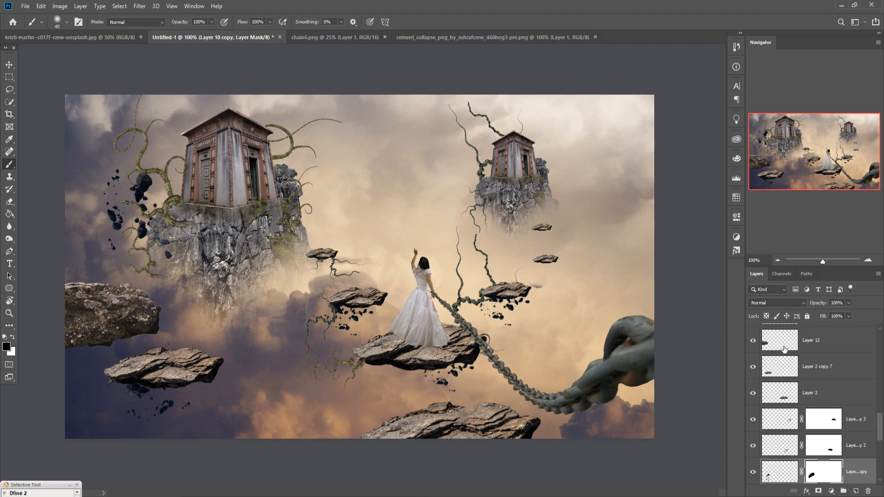
Step: Add a layer mask to Layer 12 and fade the boulder's lower part with a 125 px black brush at 28% opacity
left_click(820, 346)
left_click(819, 491)
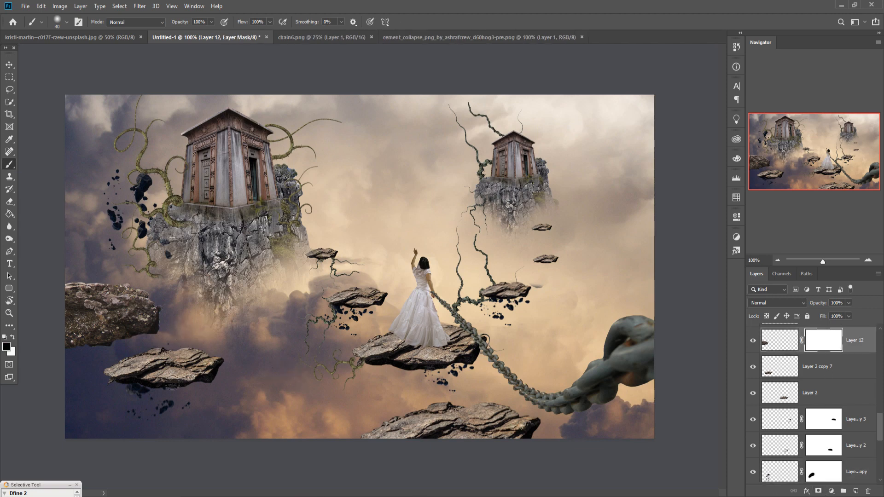
key("bracketright")
key("bracketright")
key("bracketright")
key("bracketright")
key("bracketright")
key("bracketright")
left_click(212, 22)
left_click_drag(210, 31, 181, 33)
key("bracketright")
mouse_move(162, 374)
left_mouse_down()
mouse_move(196, 360)
mouse_move(202, 331)
mouse_move(153, 370)
mouse_move(109, 388)
mouse_move(144, 372)
mouse_move(120, 377)
mouse_move(104, 368)
mouse_move(97, 379)
mouse_move(112, 374)
mouse_move(102, 362)
mouse_move(75, 376)
mouse_move(146, 372)
mouse_move(124, 384)
mouse_move(78, 385)
mouse_move(141, 376)
mouse_move(214, 336)
mouse_move(200, 335)
mouse_move(203, 328)
mouse_move(165, 367)
mouse_move(166, 338)
mouse_move(154, 371)
mouse_move(193, 358)
mouse_move(161, 335)
left_mouse_up()
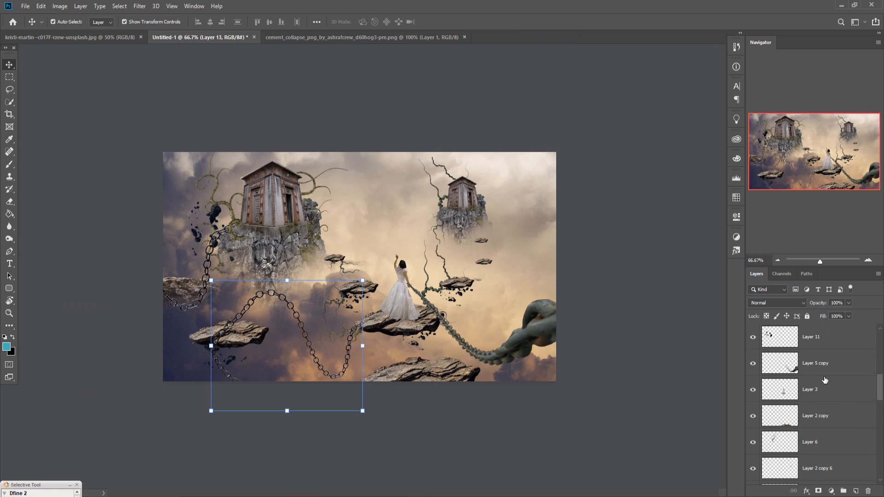
Step: Duplicate the giant chain layer, Layer 5 copy
left_click(821, 368)
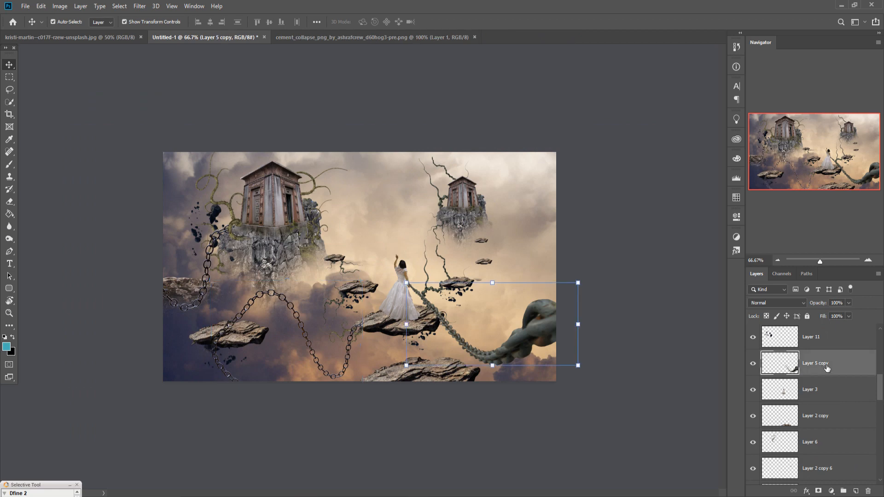
right_click(821, 366)
left_click(725, 144)
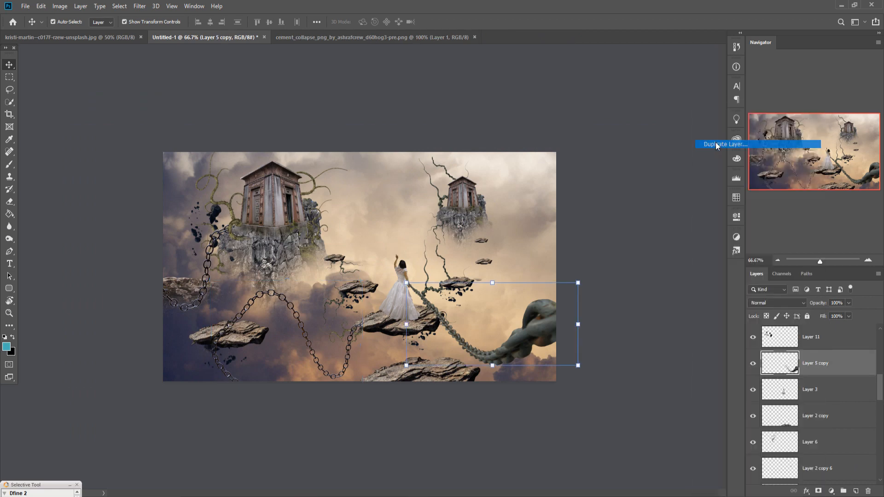
left_click(518, 142)
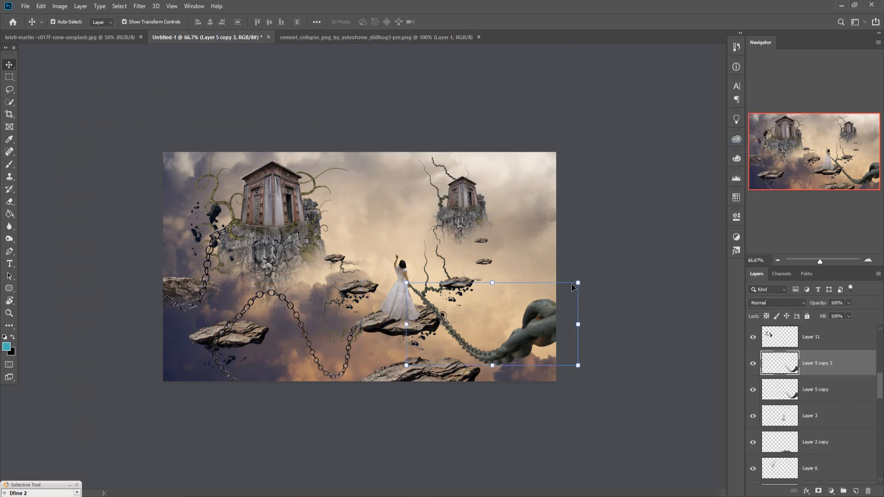
Step: Scale the duplicated chain to 102.21%, rotate it 116.43° and place it running from the woman's left side down to the image's lower edge
left_click_drag(582, 287, 552, 295)
left_click_drag(526, 333, 338, 364)
left_click_drag(381, 346, 294, 424)
left_click_drag(270, 360, 318, 357)
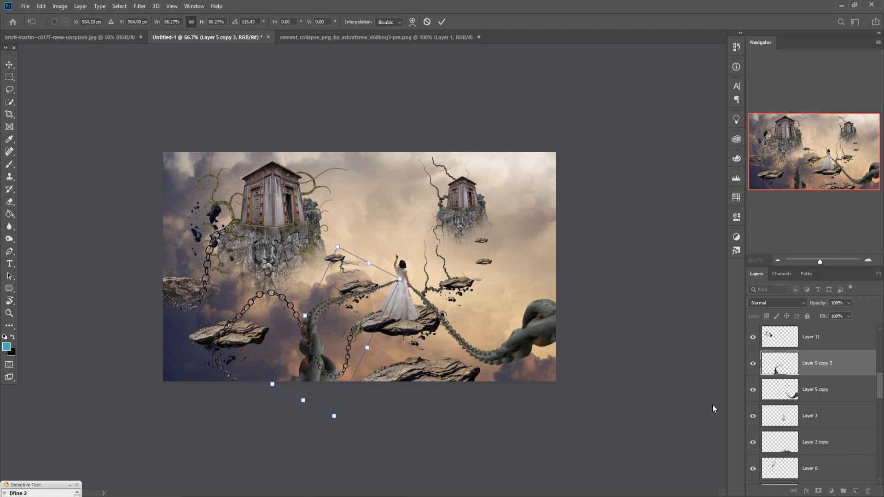
scroll(843, 401, "up", 3)
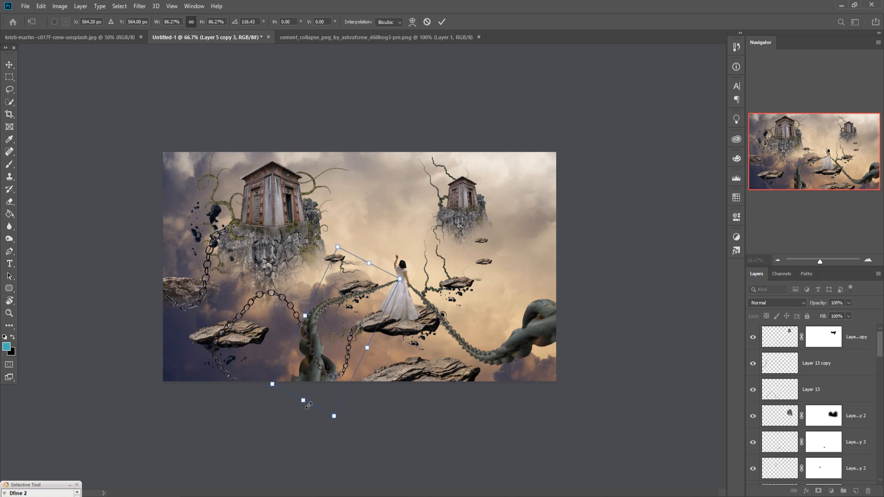
left_click_drag(308, 405, 296, 431)
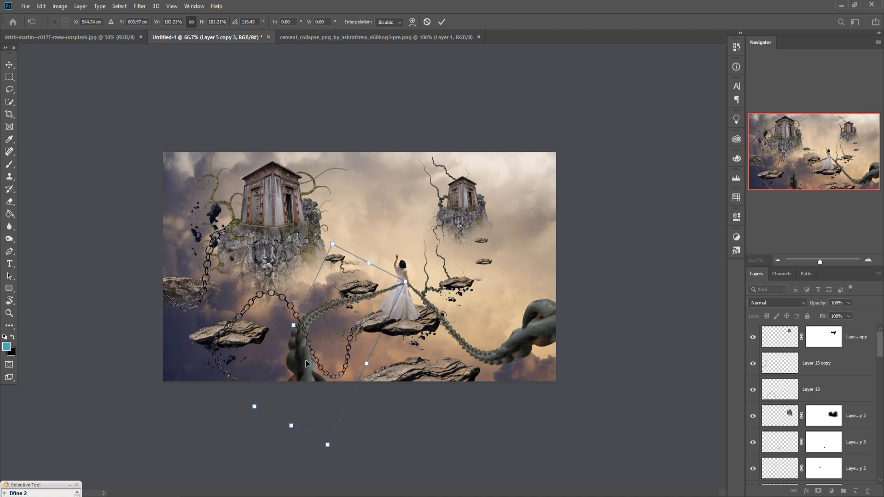
left_click_drag(306, 360, 302, 359)
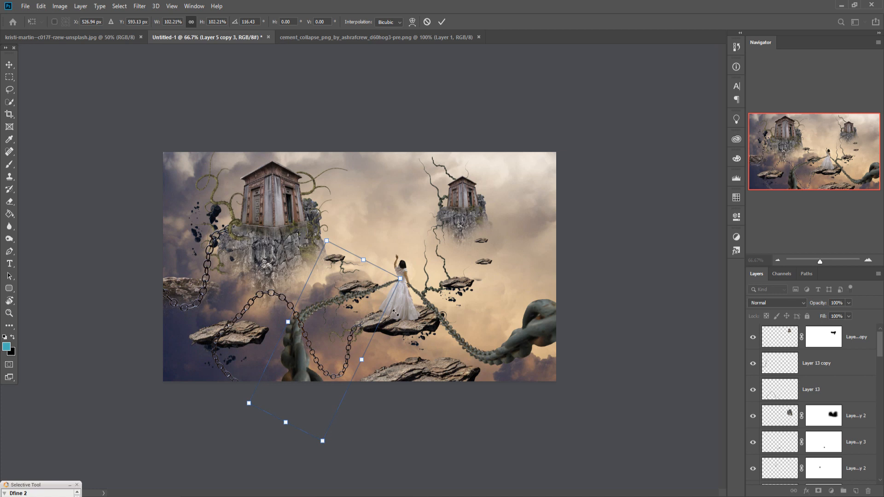
left_click(442, 21)
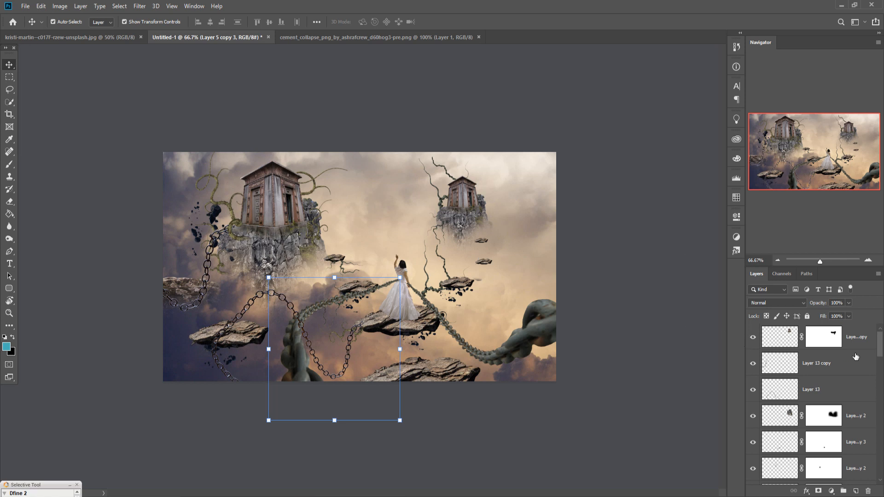
Step: Hide the thin chains on Layer 13 copy and Layer 13
scroll(848, 344, "down", 5)
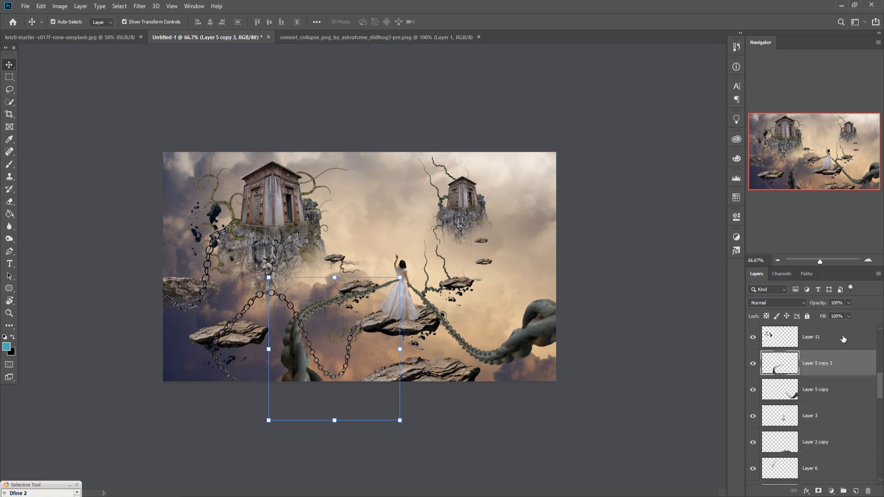
scroll(843, 338, "up", 5)
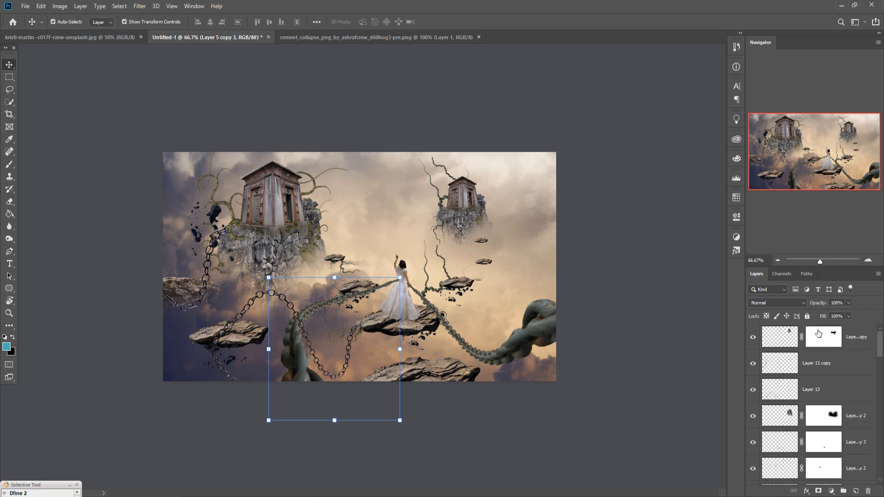
left_click(753, 363)
left_click(753, 390)
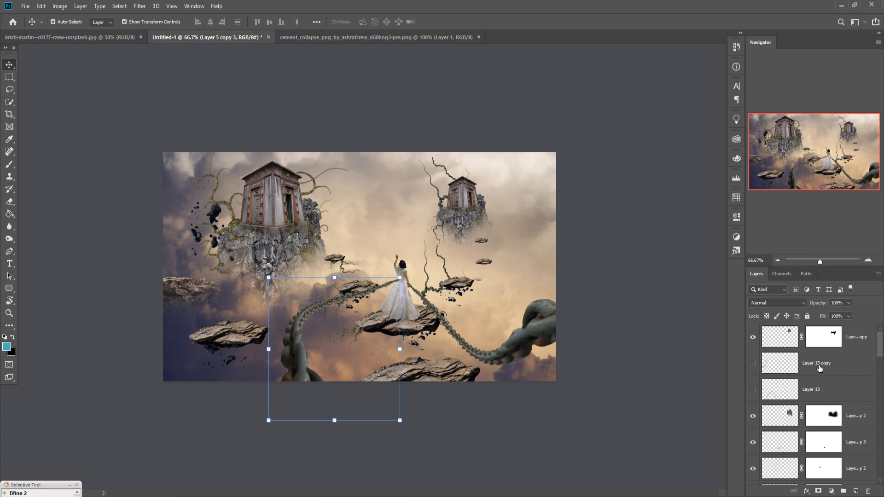
Step: Copy the black raven into the composite above Layer 4 copy, scale it to 45.85% and place it in the sky above the woman
left_click(859, 338)
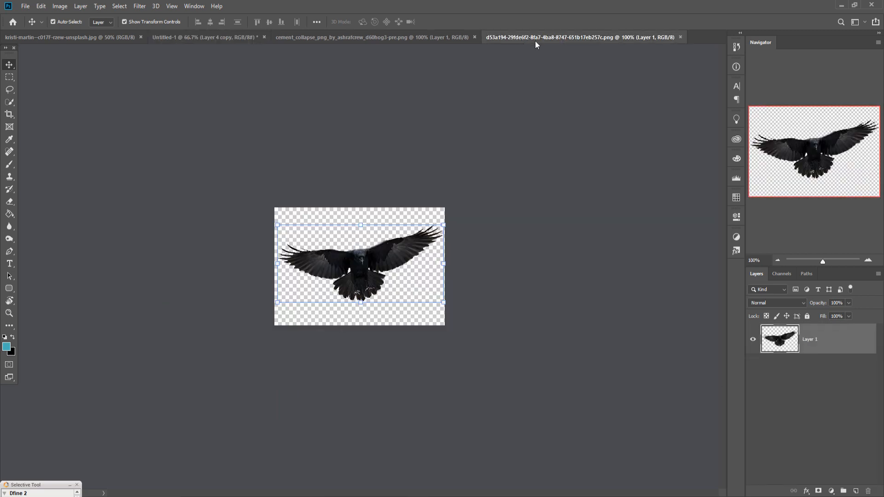
left_click_drag(535, 40, 532, 83)
left_click_drag(567, 150, 405, 187)
left_click(617, 83)
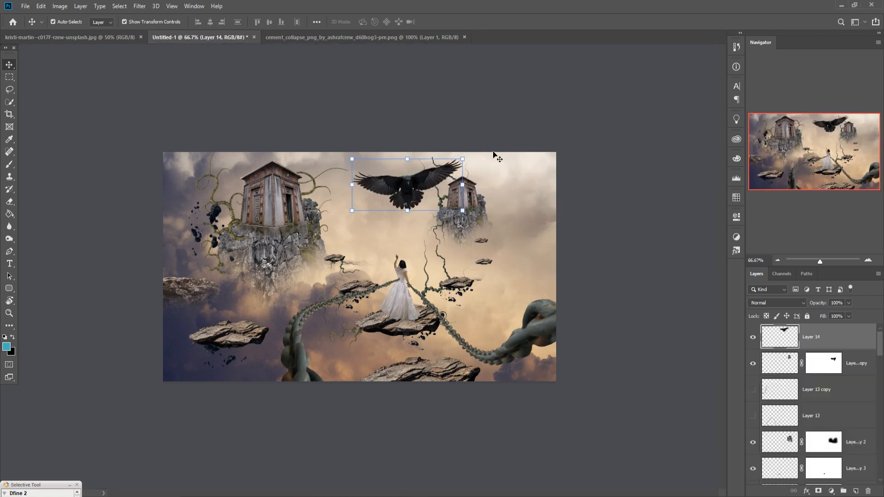
left_click_drag(469, 163, 390, 216)
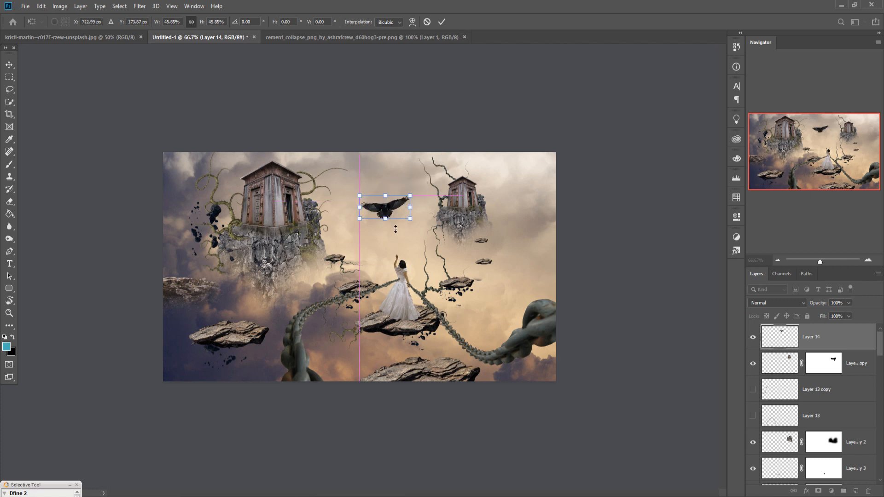
left_click(441, 22)
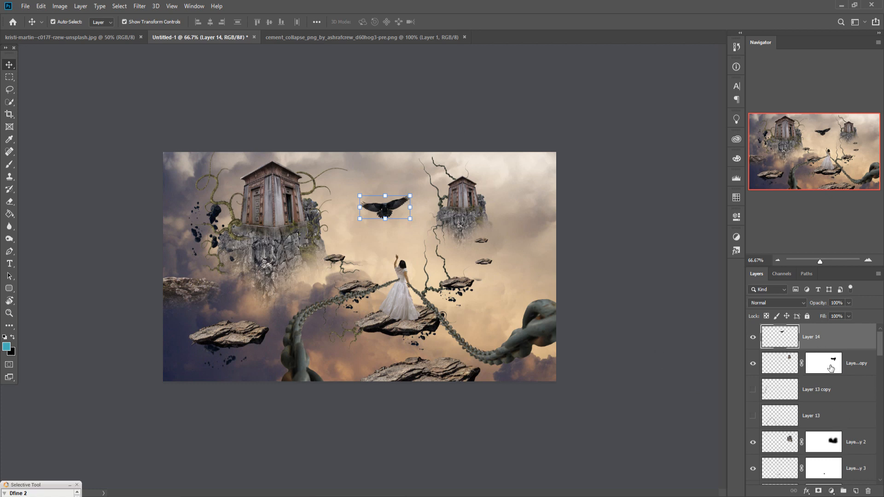
Step: Add a Color Balance adjustment layer above the raven's Layer 14
left_click(831, 491)
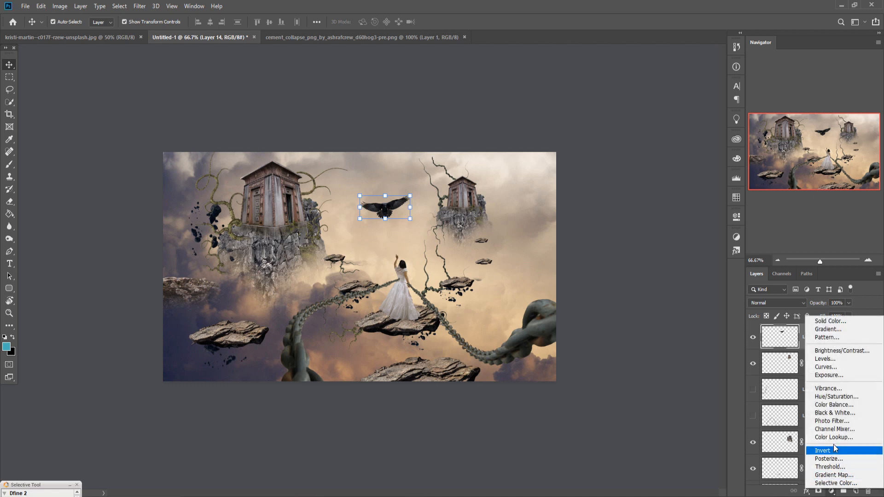
left_click(835, 405)
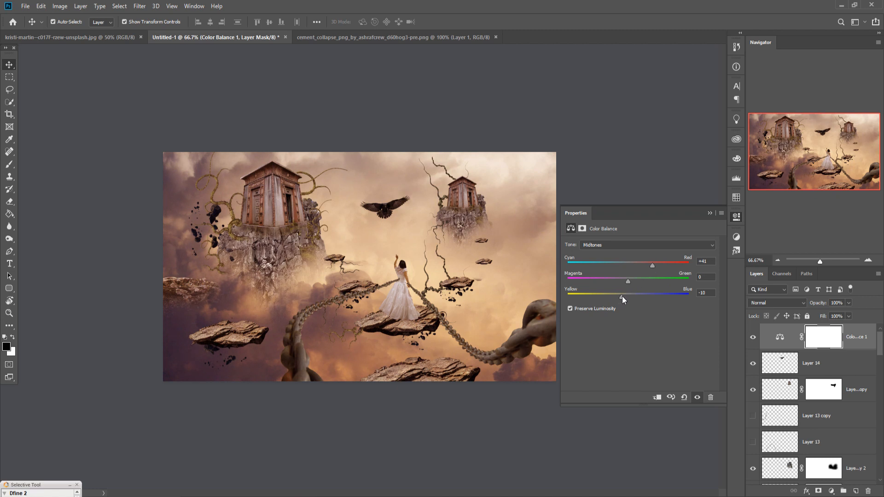
Step: Stamp all visible layers into a new merged layer above the Color Balance adjustment and duplicate that merged layer
left_click(709, 214)
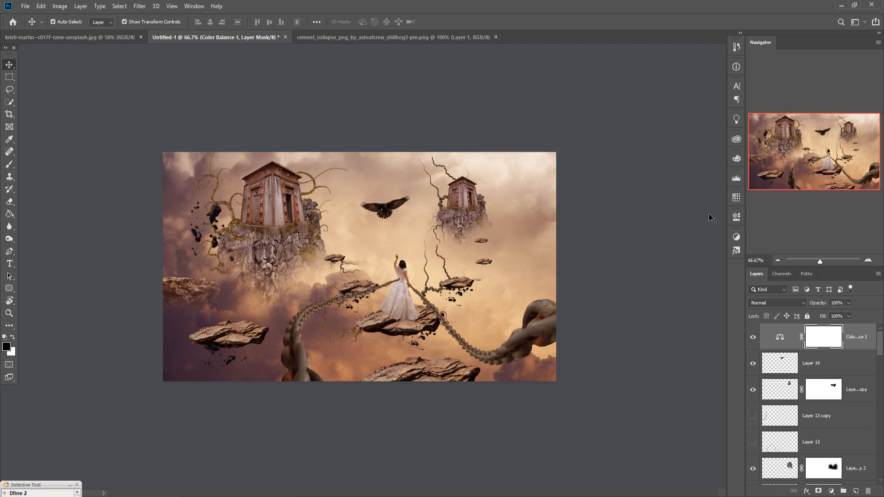
left_click(867, 340)
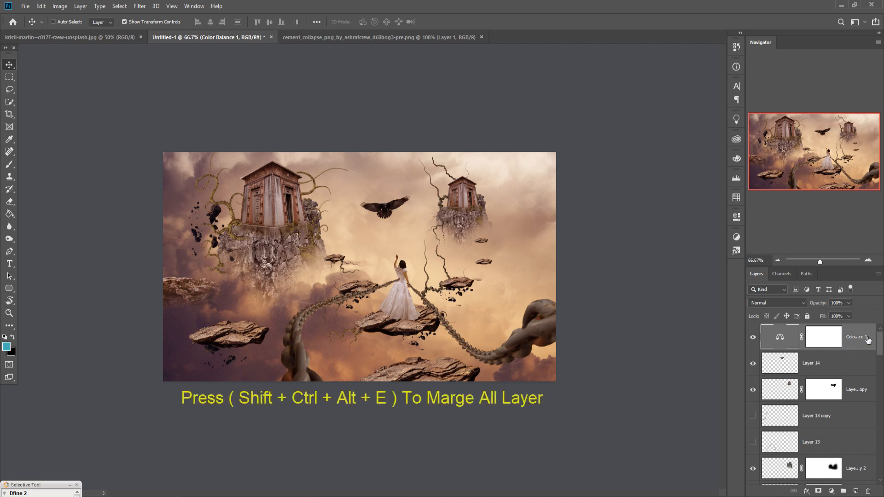
key("ctrl+shift+alt+e")
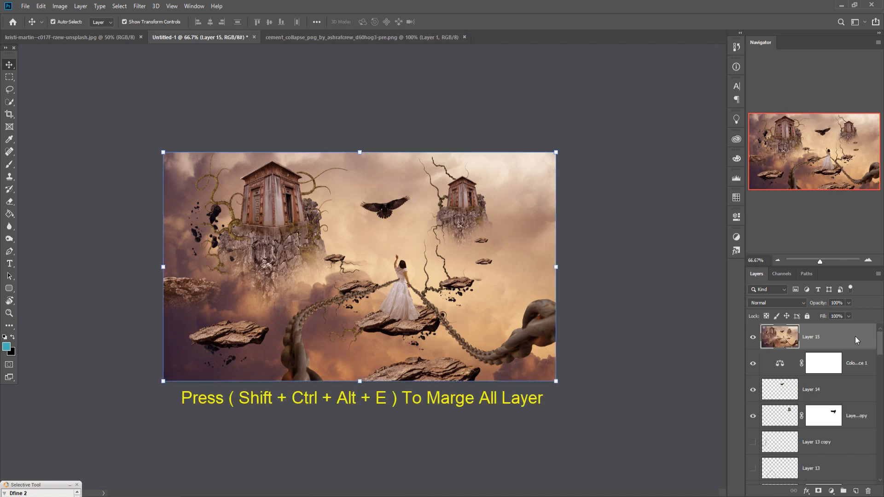
right_click(855, 340)
left_click(757, 144)
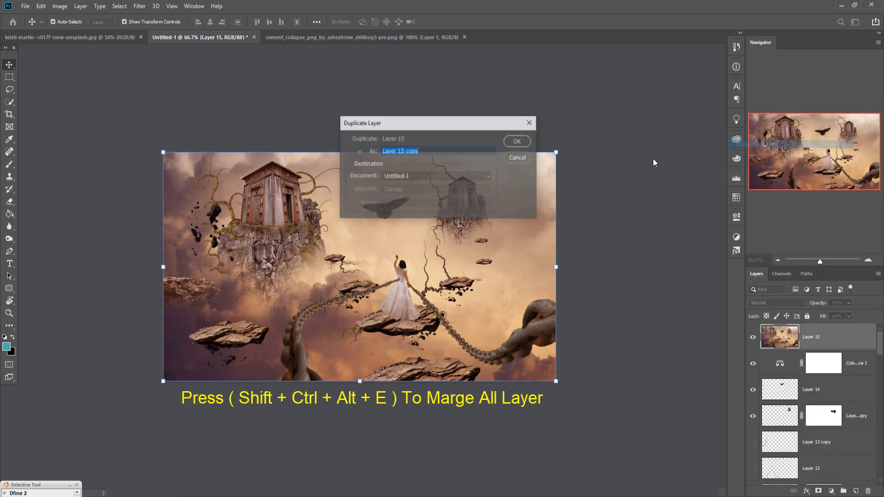
left_click(518, 144)
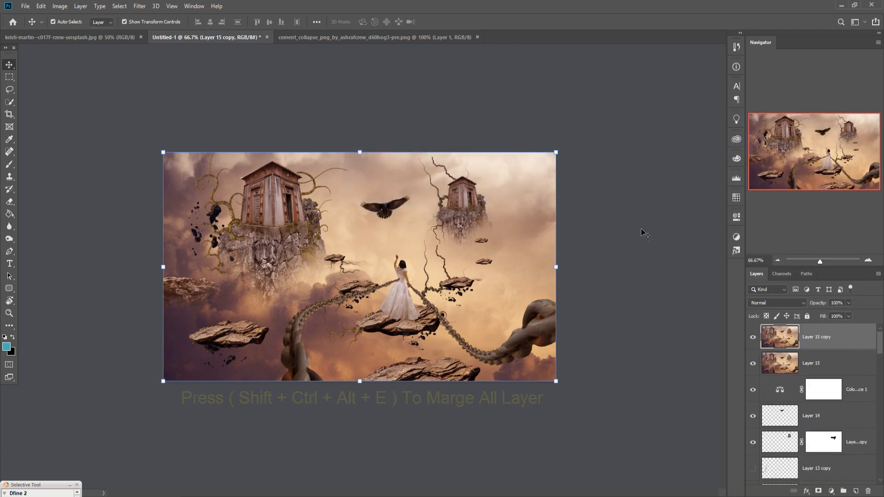
Step: Start the Camera Raw Filter on Layer 15 copy and set Temperature to +3 and Saturation to +6
left_click(140, 7)
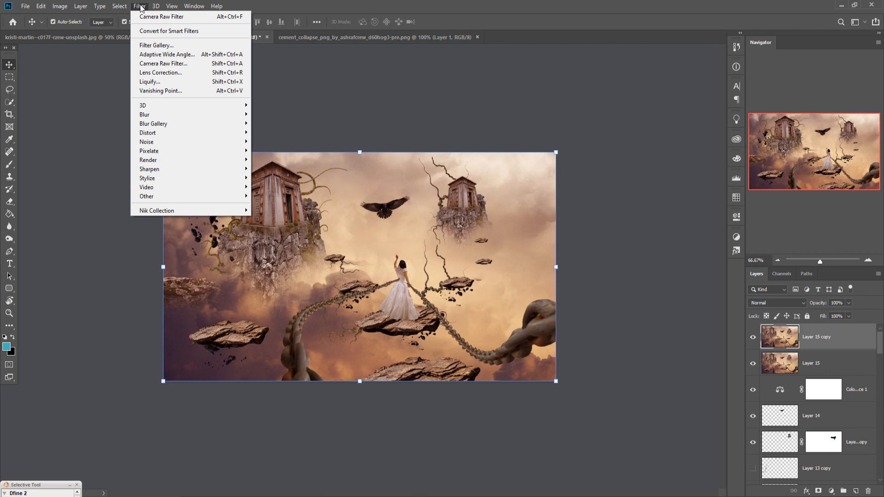
left_click(149, 62)
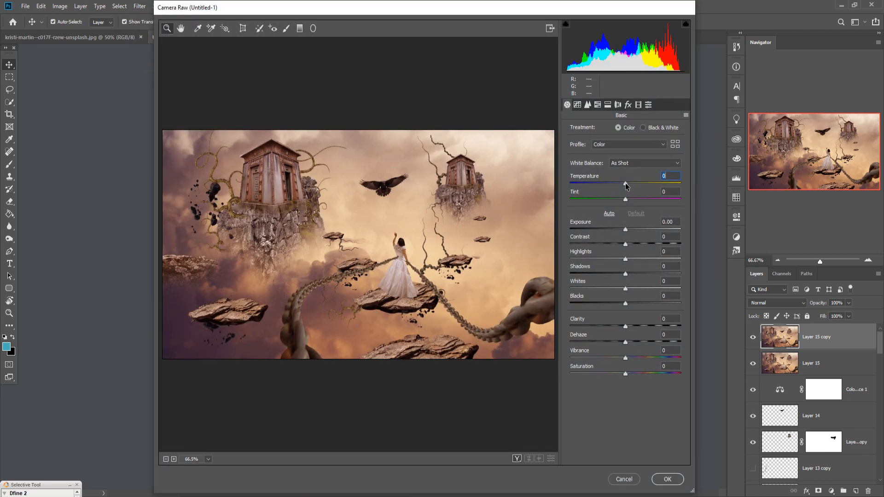
mouse_move(625, 186)
left_mouse_down()
mouse_move(617, 184)
mouse_move(627, 184)
left_mouse_up()
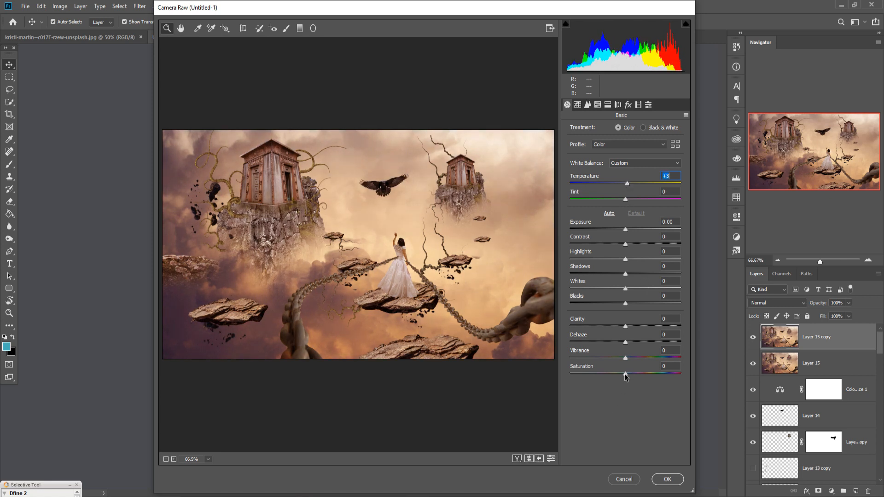
left_click_drag(625, 376, 628, 376)
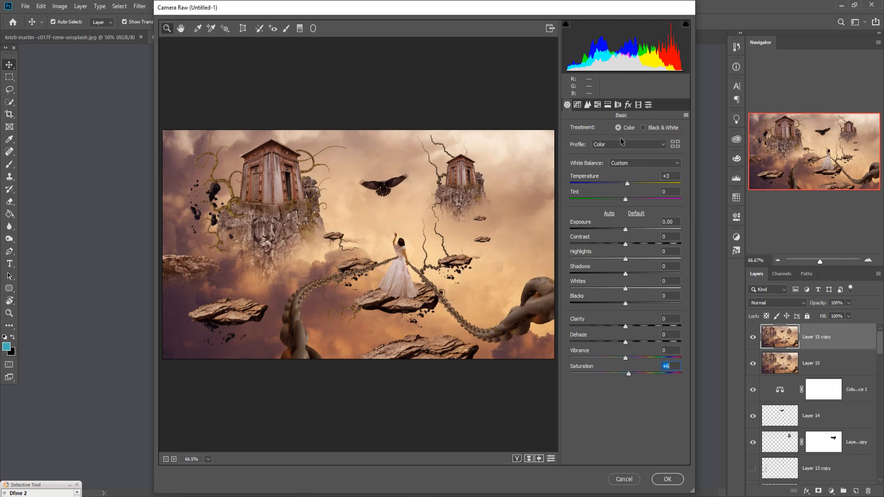
Step: Set the post-crop vignetting amount to -41 and split-tone the highlights with hue 62 and saturation 18
left_click(638, 105)
left_click(628, 105)
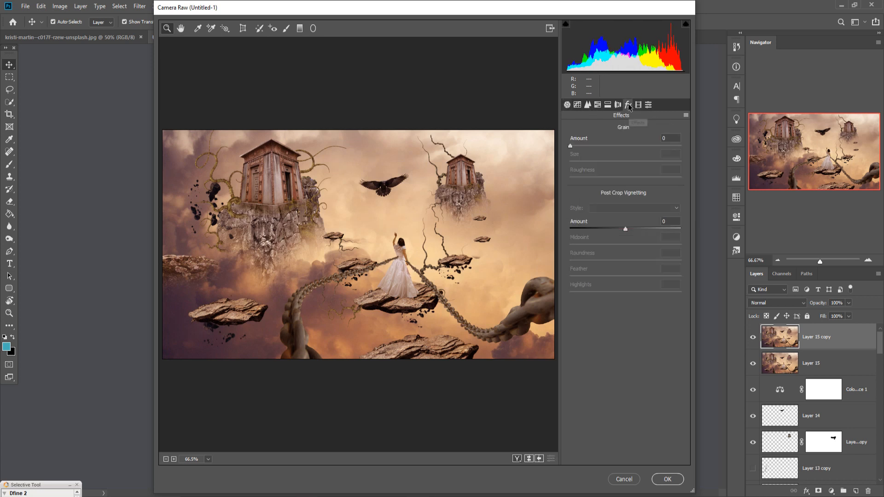
left_click_drag(626, 227, 603, 230)
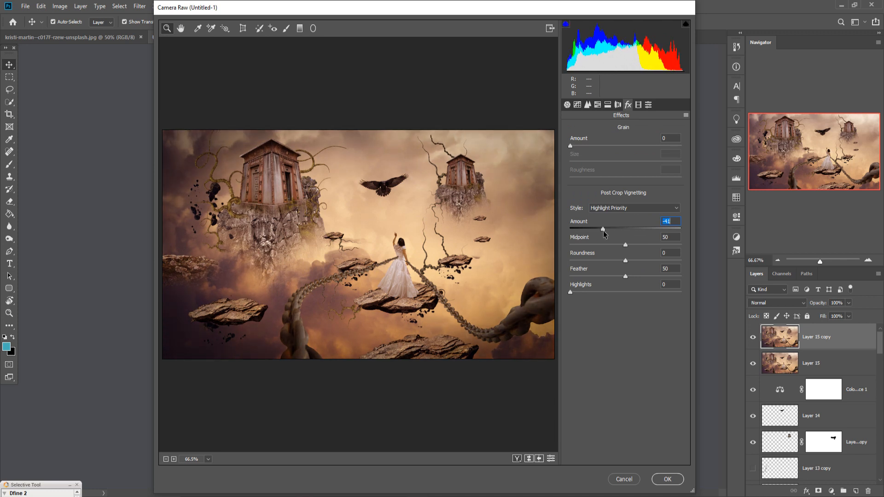
left_click(608, 105)
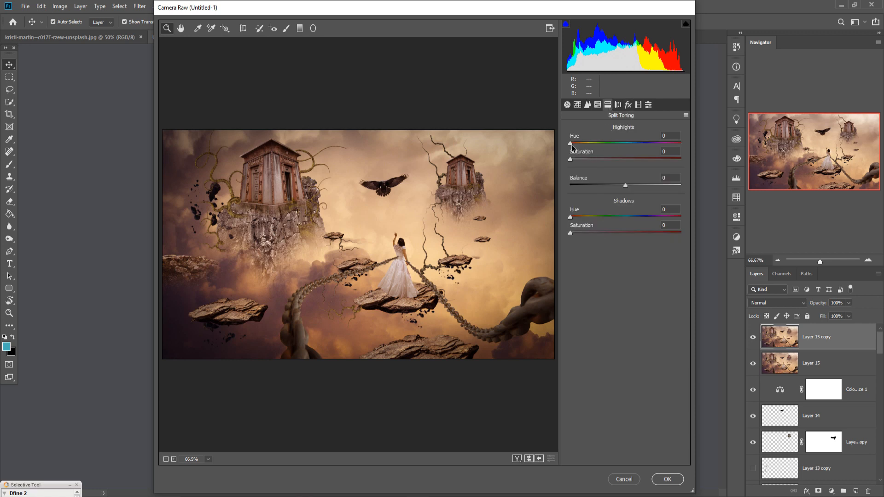
left_click_drag(571, 145, 590, 146)
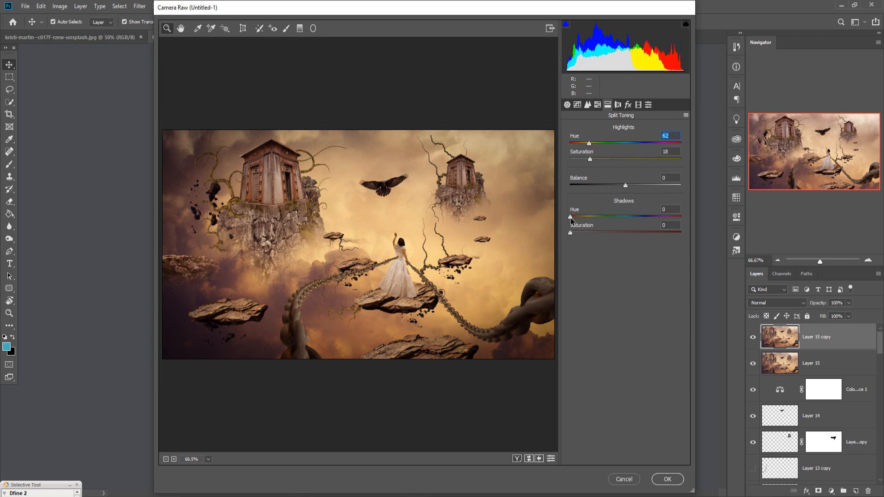
Step: Set the HSL saturation of Greens to -63 and of Yellows to +48
left_click(598, 104)
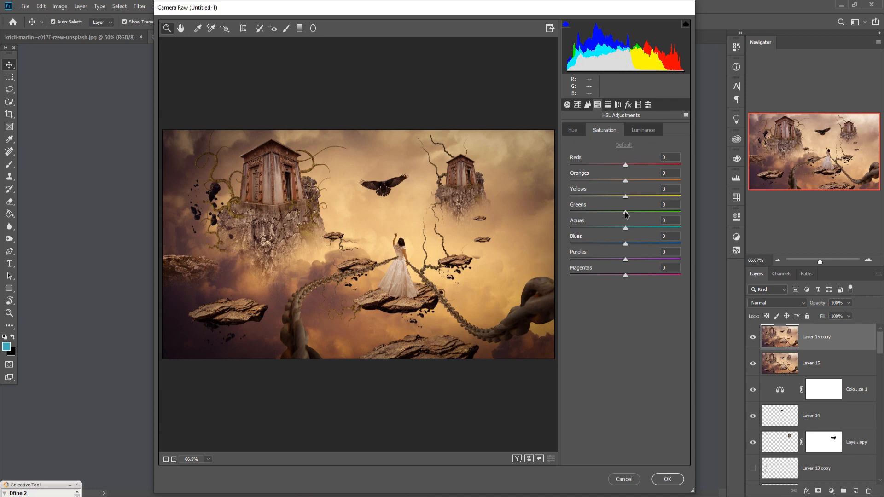
left_click_drag(627, 214, 596, 216)
left_click_drag(625, 196, 651, 197)
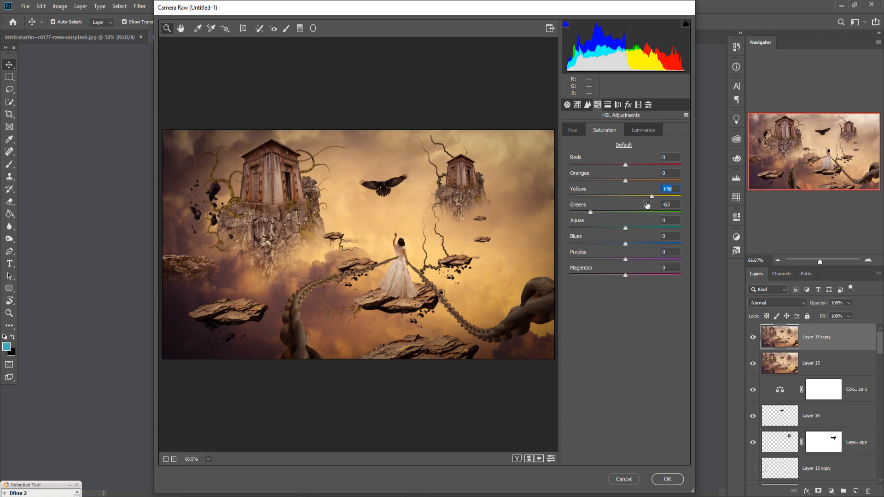
Step: Set the sharpening amount to 82 and raise the overall Saturation to +11
left_click(587, 105)
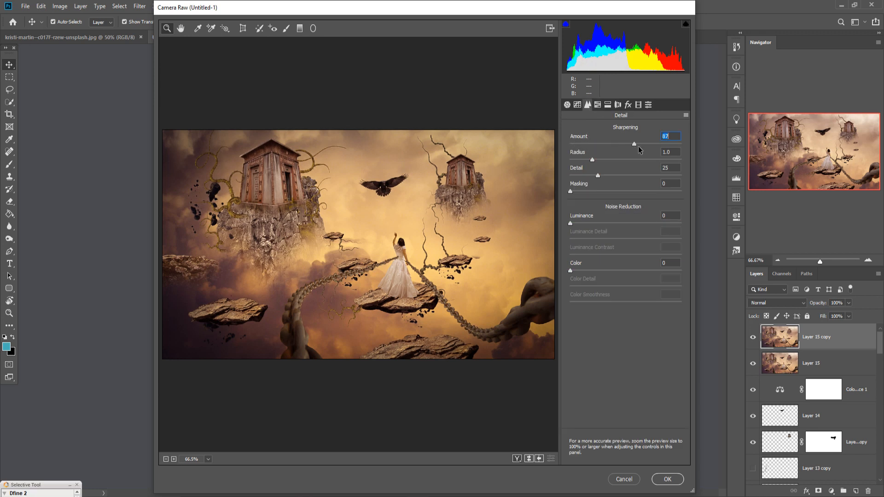
left_click(567, 105)
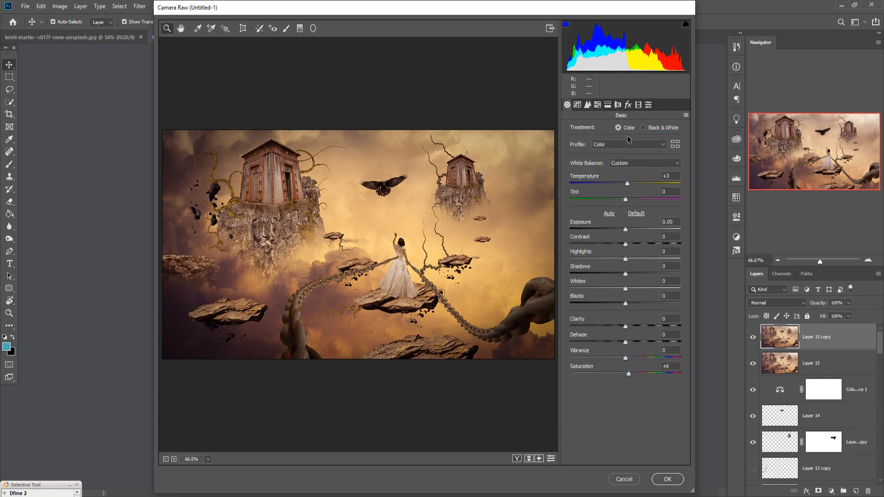
left_click_drag(629, 373, 632, 373)
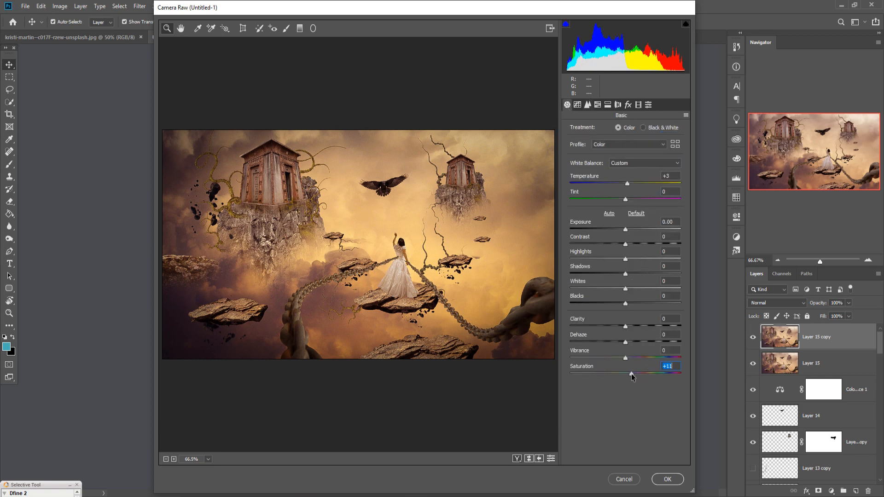
Step: Split-tone the shadows with hue 212 and saturation 30
left_click(608, 105)
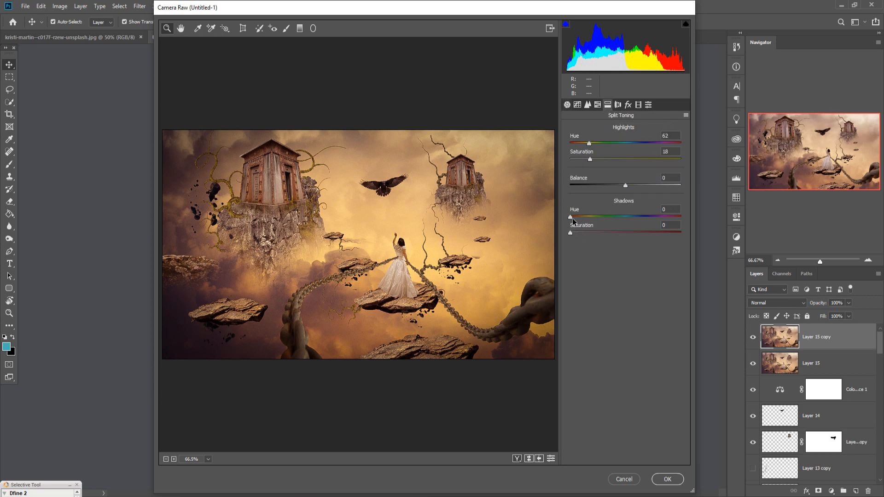
left_click_drag(571, 217, 633, 217)
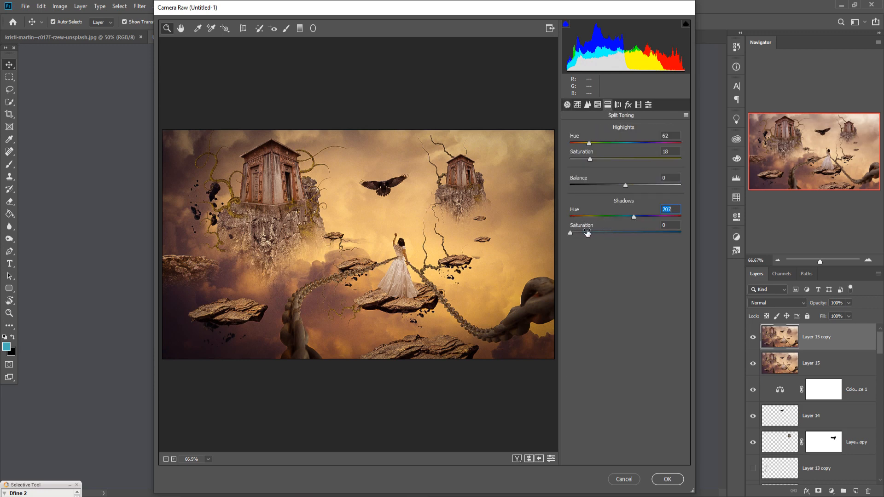
left_click_drag(587, 233, 636, 217)
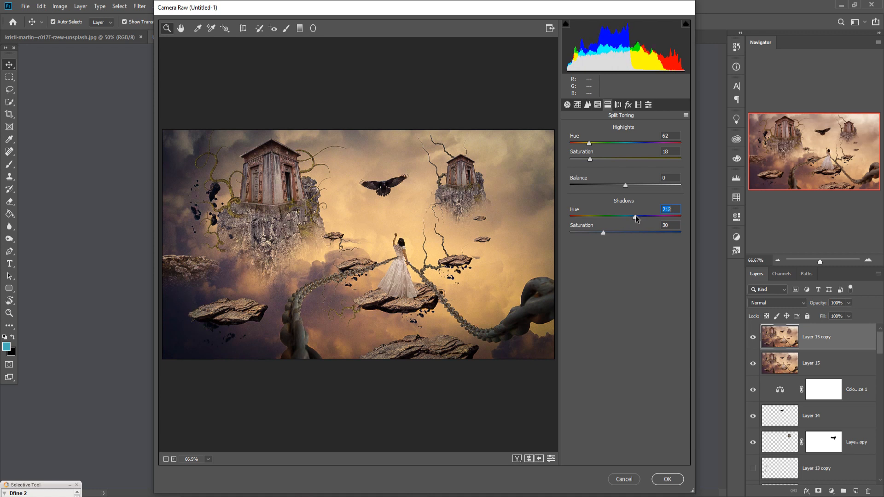
Step: Set the HSL saturation of Purples to -79, Magentas to -78, Yellows to +74 and Oranges to +13
left_click(598, 105)
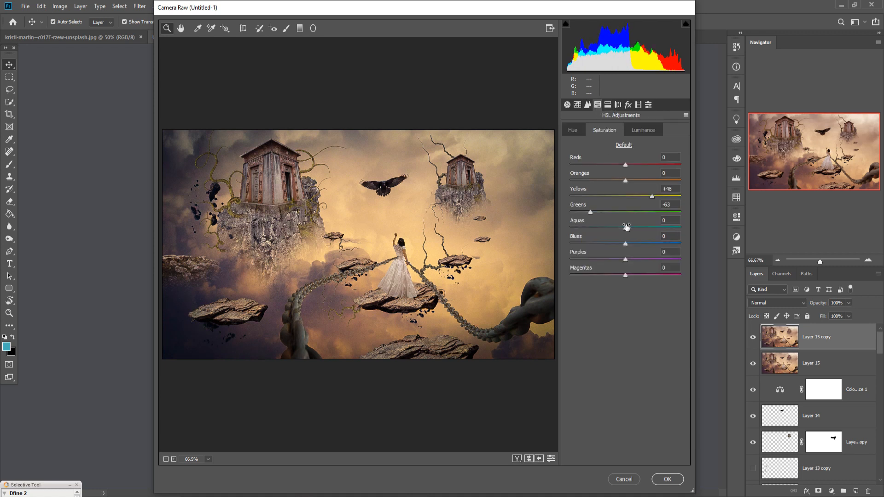
left_click_drag(626, 258, 582, 275)
left_click_drag(653, 197, 634, 179)
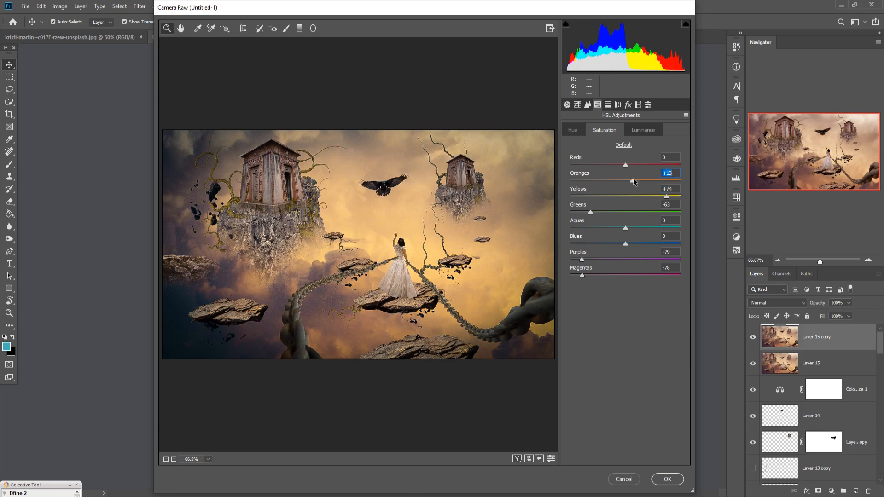
Step: Change the split-toning highlights to hue 56 and saturation 27, and apply the Camera Raw grade
left_click(608, 104)
left_click_drag(589, 143, 601, 160)
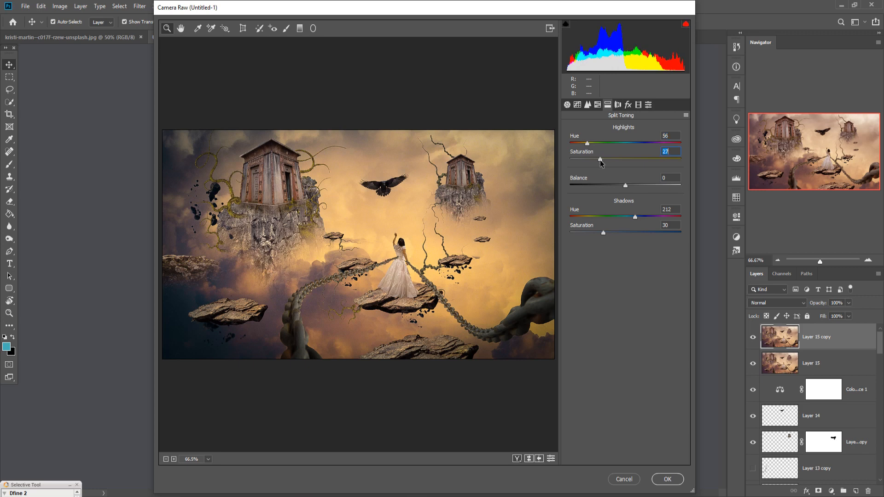
left_click(671, 482)
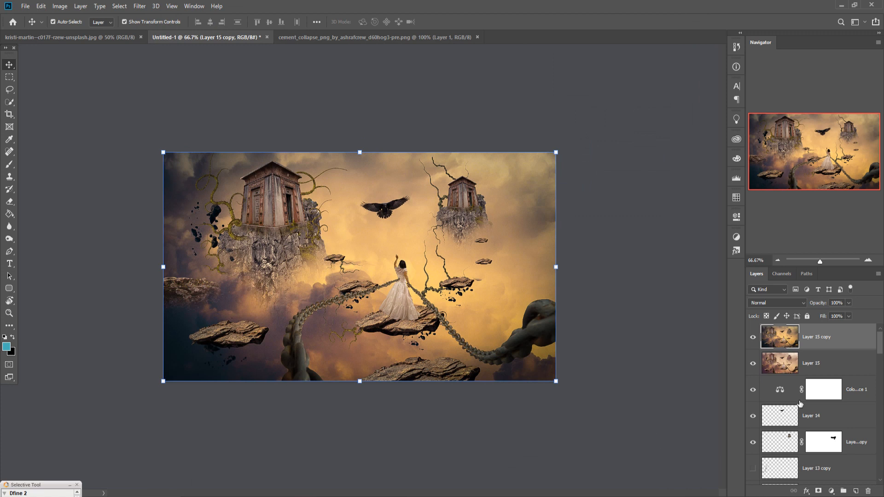
right_click(824, 341)
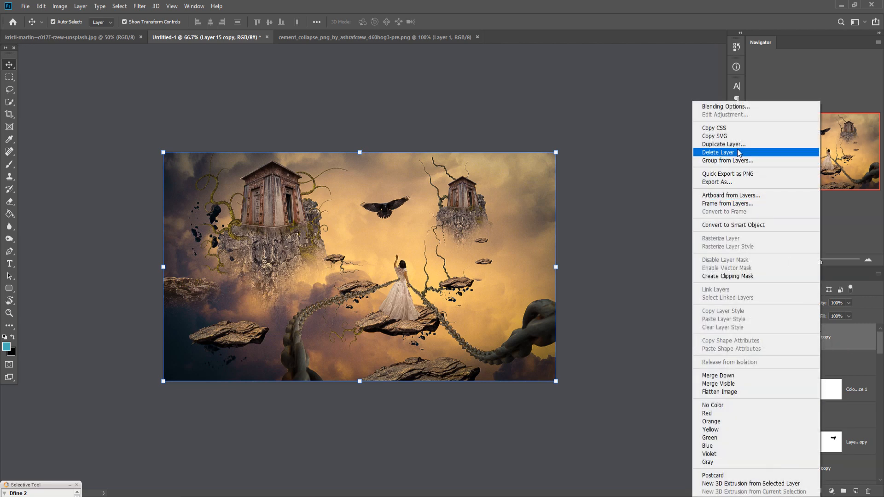
left_click(139, 6)
left_click(139, 6)
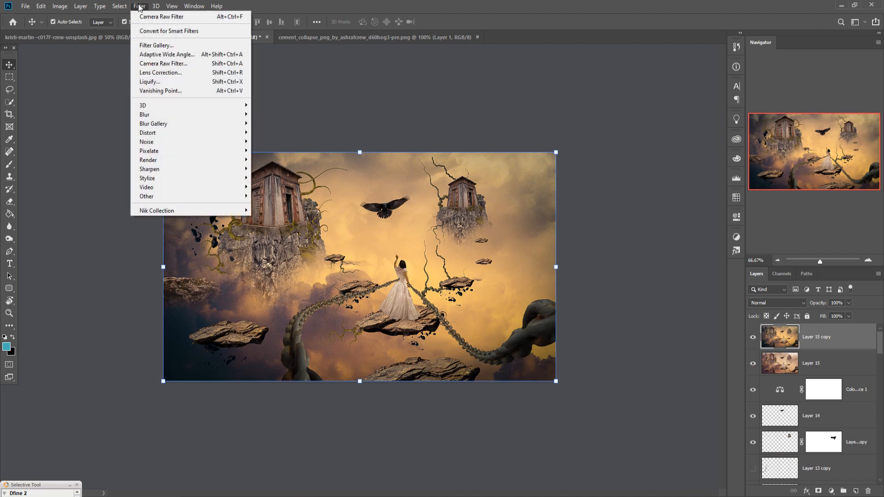
mouse_move(154, 212)
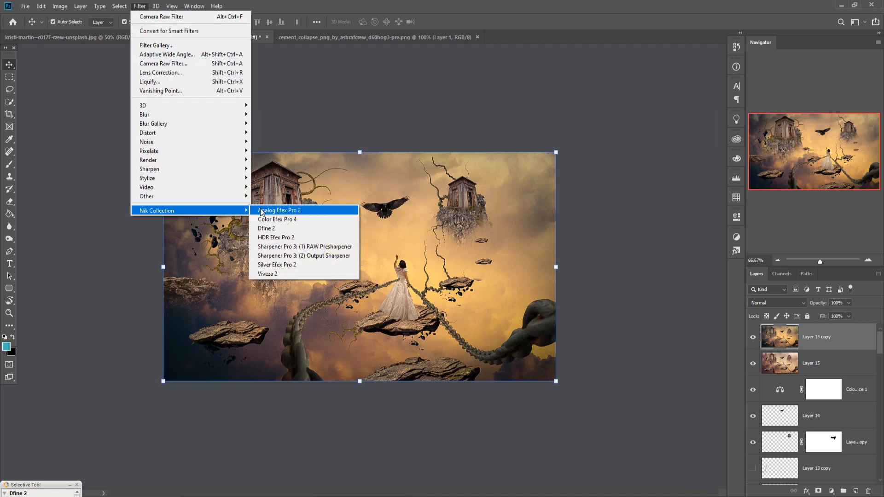
left_click(265, 213)
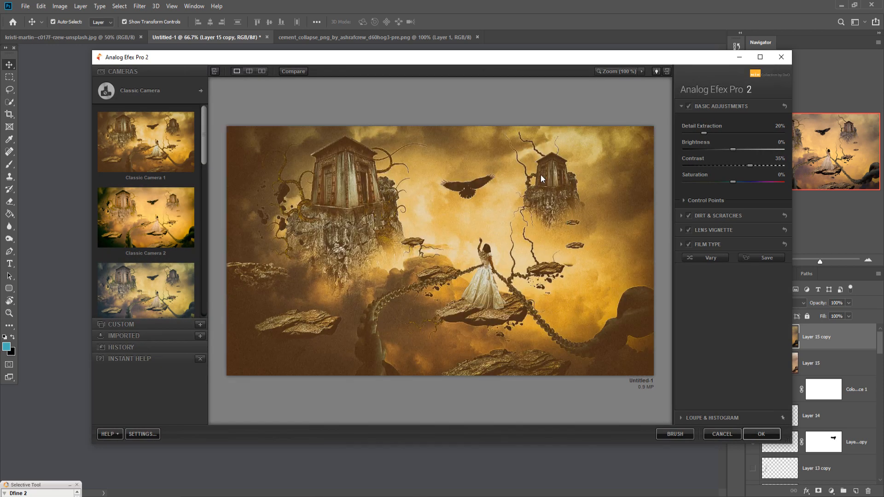
left_click(139, 284)
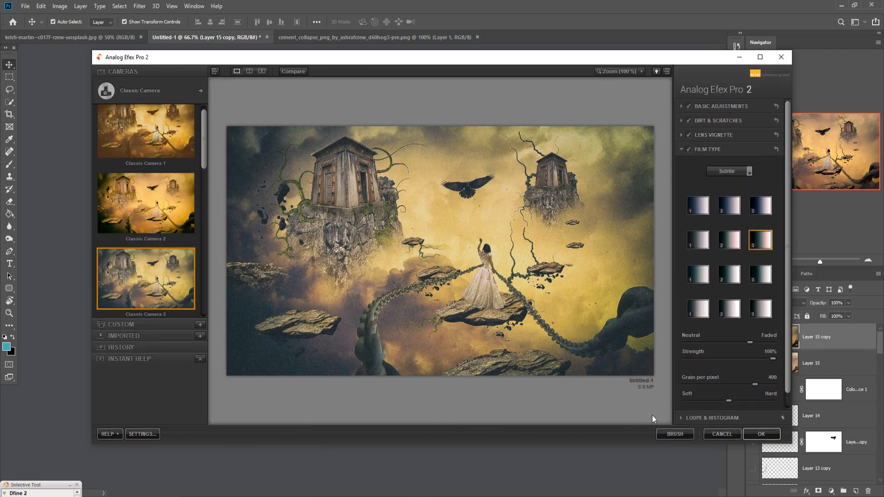
left_click(718, 433)
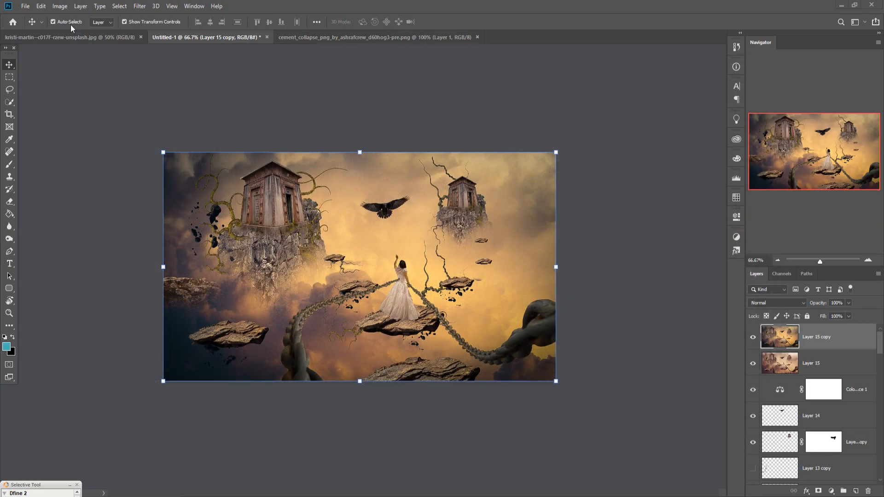
Step: Apply the Color Efex Pro 4 Cross Processing filter to Layer 15 copy with Strength at 0% and Shadows raised slightly
left_click(140, 7)
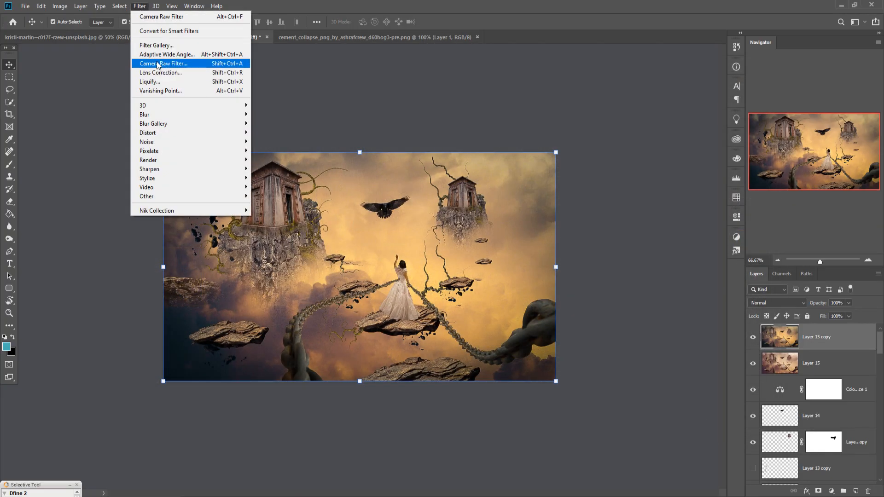
mouse_move(168, 211)
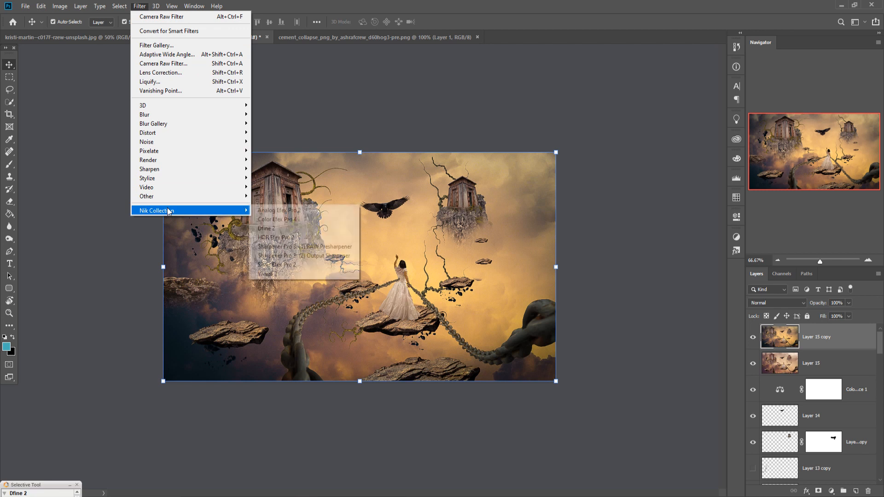
left_click(289, 220)
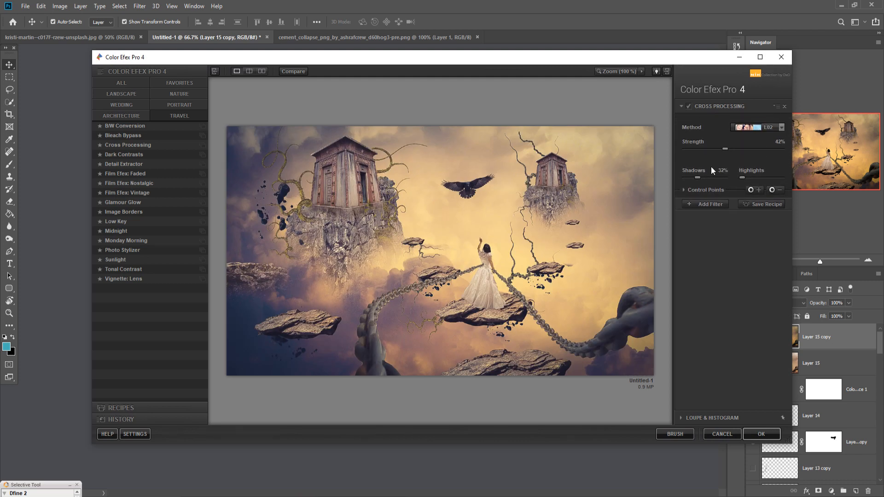
left_click_drag(726, 147, 687, 146)
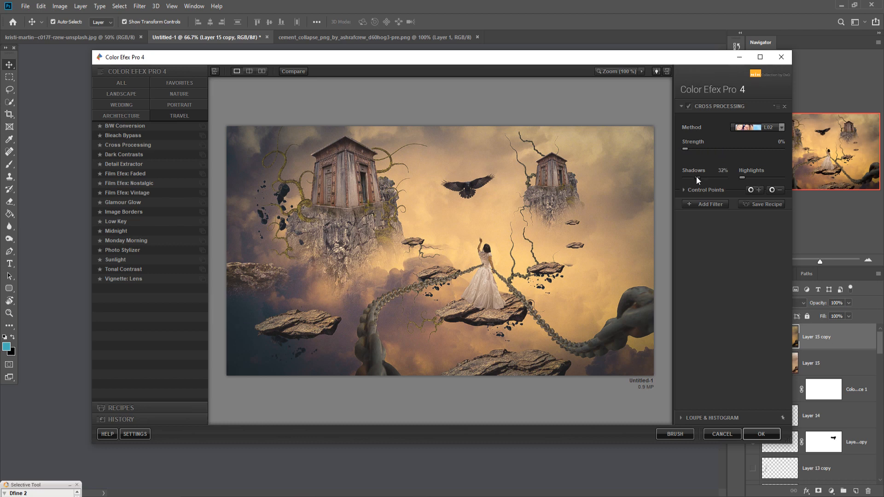
left_click_drag(697, 180, 704, 179)
left_click(755, 434)
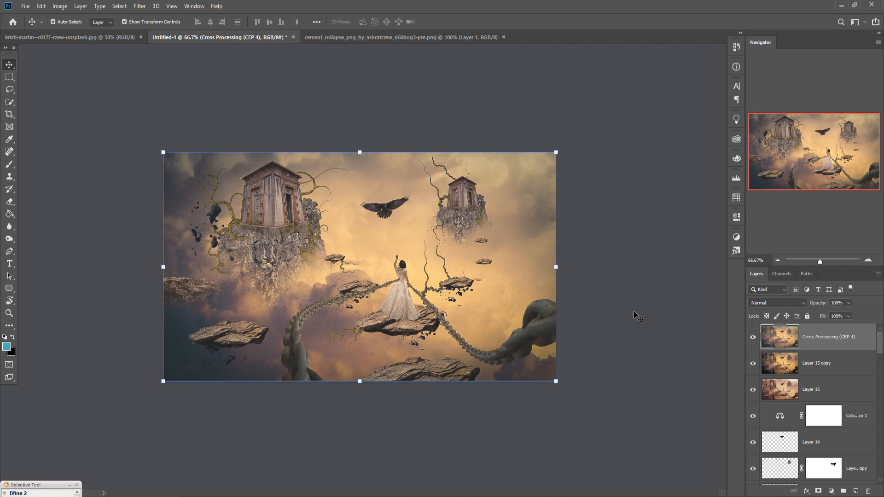
Step: Add a Photo Filter adjustment above the Cross Processing layer and set its color to golden yellow fcca01
left_click(832, 491)
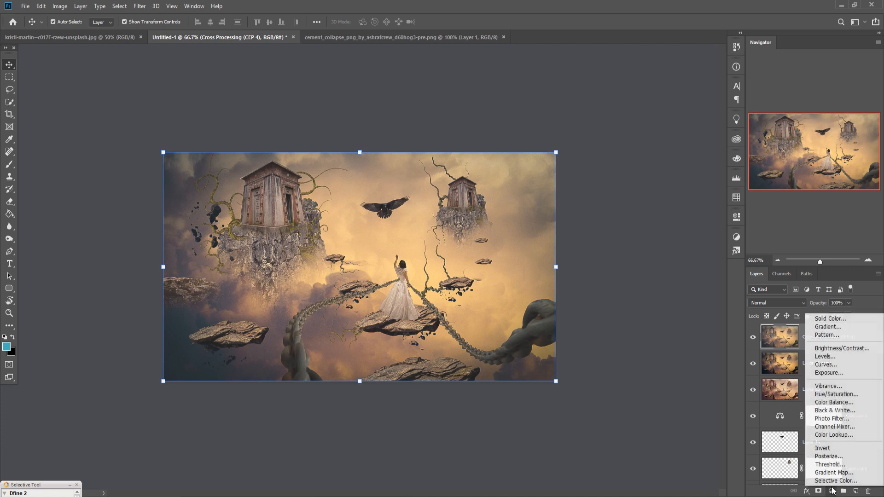
left_click(834, 419)
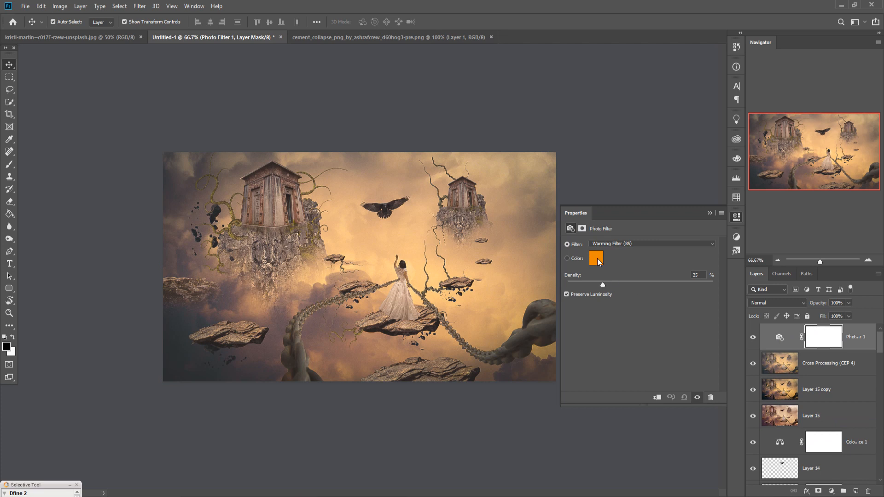
left_click(598, 260)
left_click(601, 398)
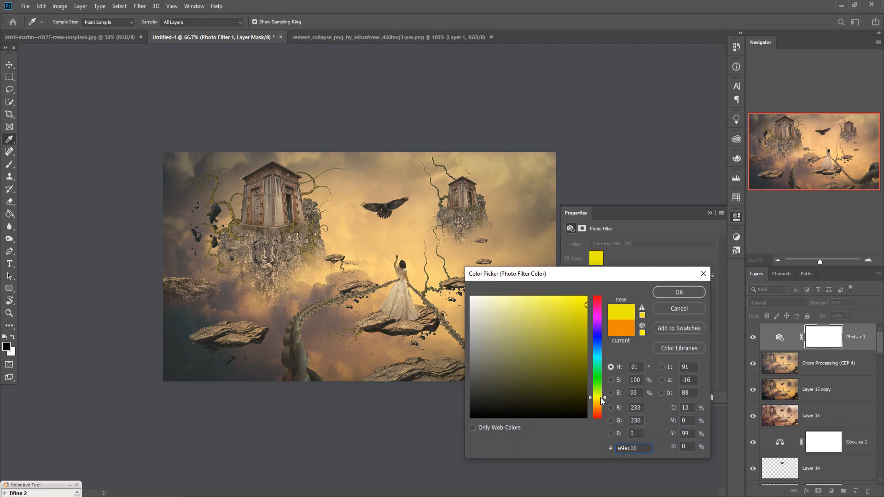
left_click_drag(606, 399, 604, 396)
left_click(587, 298)
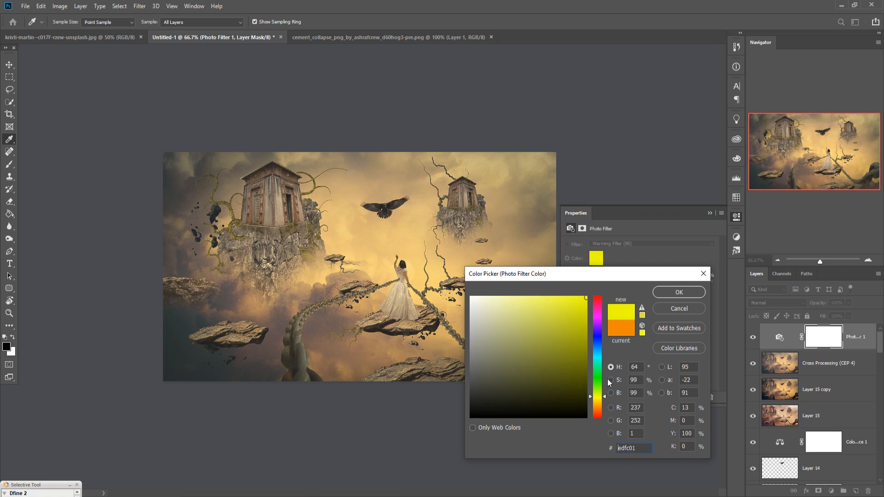
left_click_drag(604, 396, 603, 402)
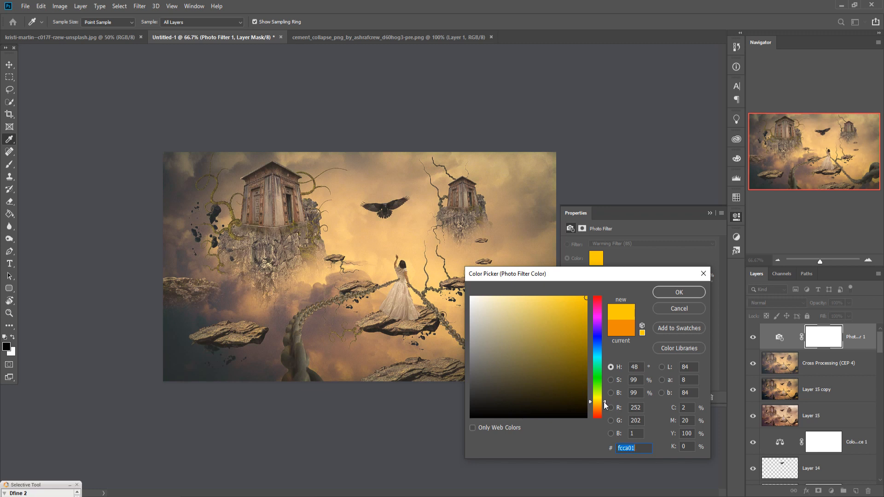
left_click(659, 293)
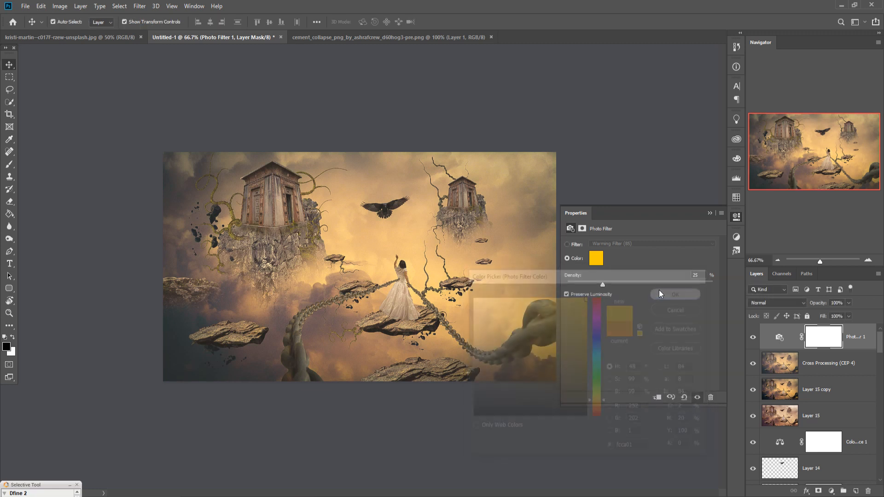
Step: Add a Gradient Fill layer above the Photo Filter using the Neutral Density Light 3 preset
left_click(868, 340)
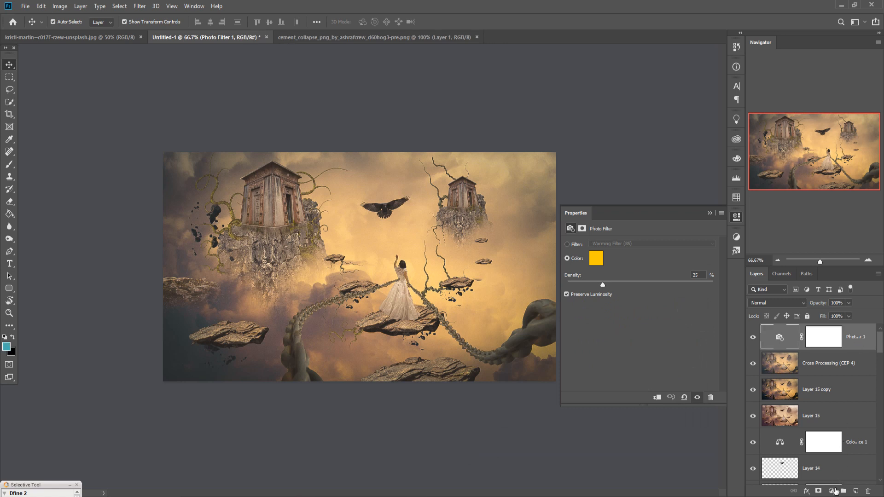
left_click(831, 491)
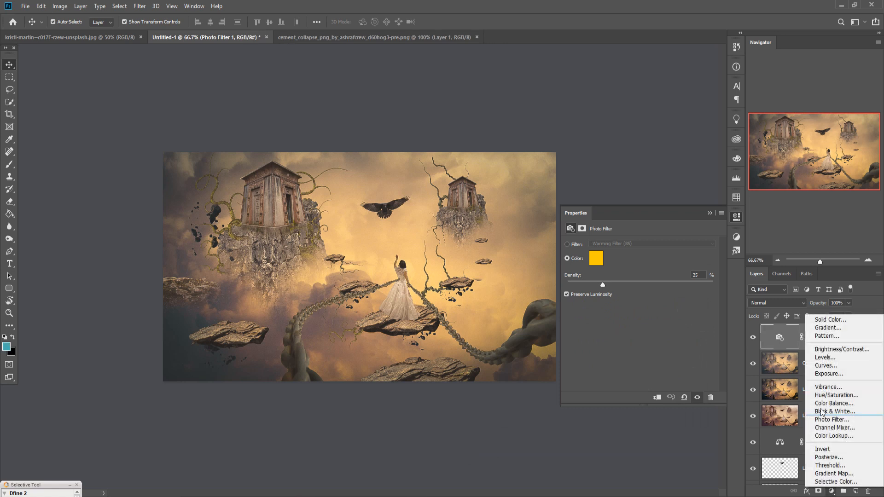
left_click(826, 328)
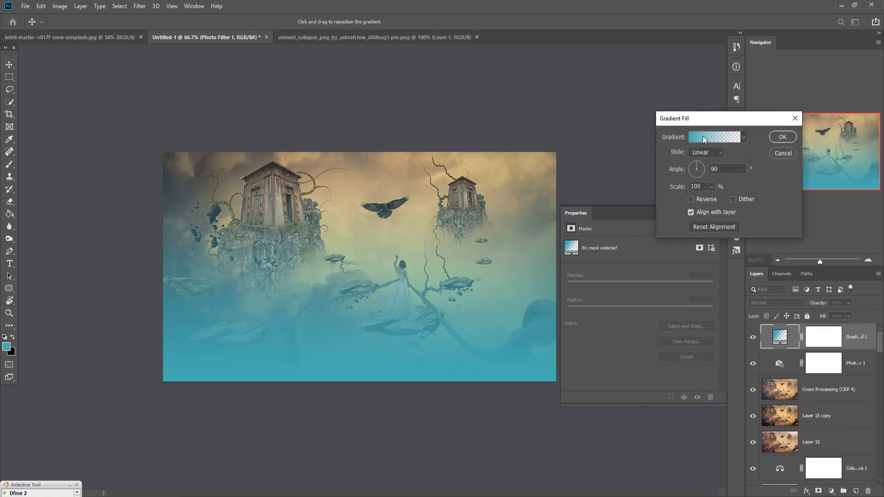
left_click(702, 136)
left_click(618, 285)
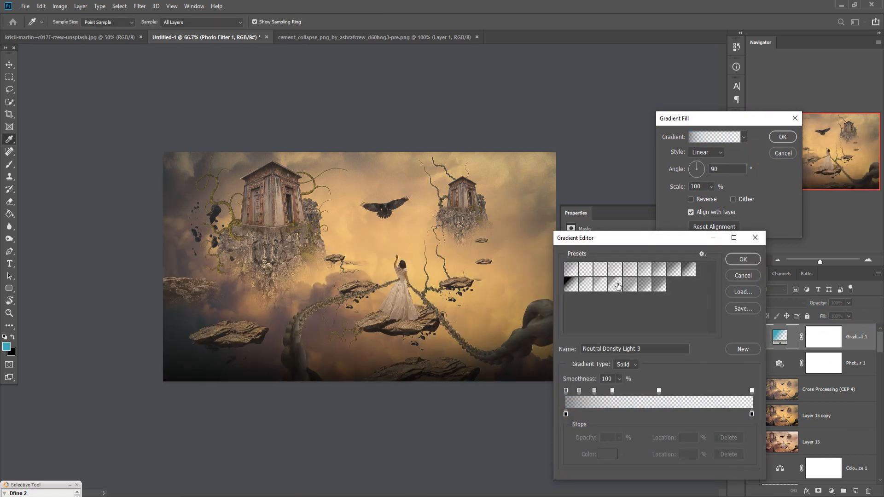
left_click(740, 260)
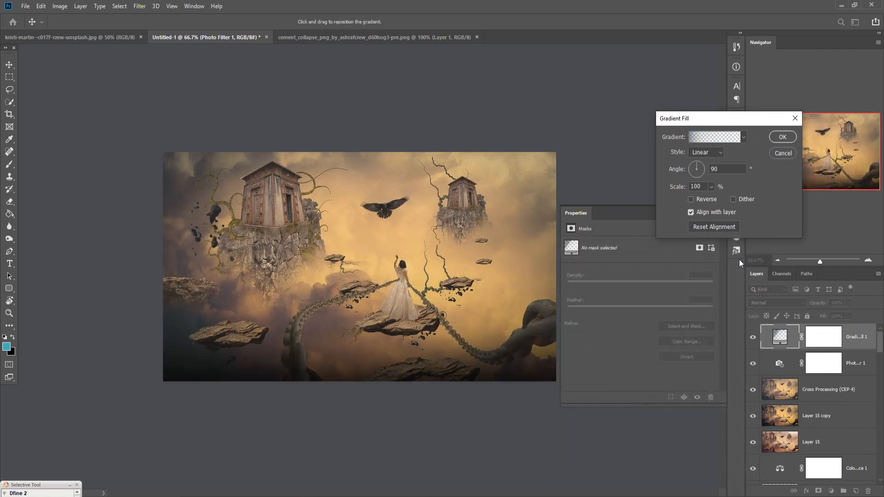
left_click(780, 137)
left_click(709, 213)
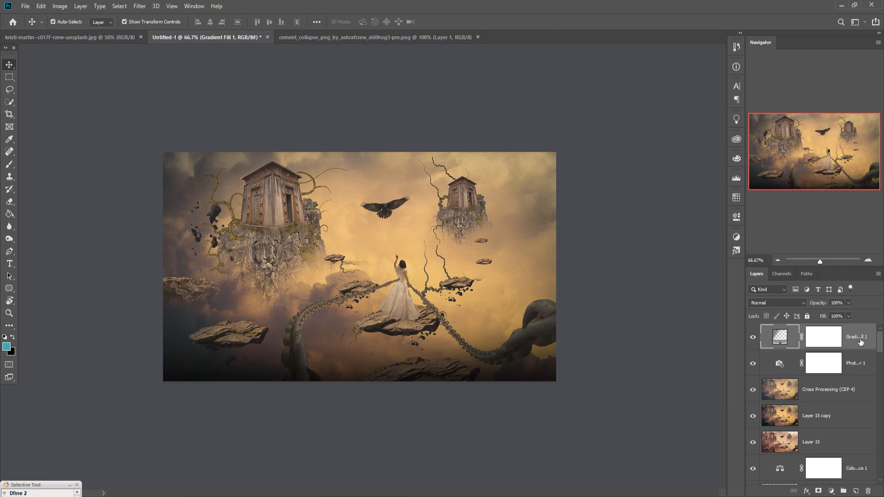
Step: Set the gradient fill layer's blend mode to Soft Light and stamp all visible layers into a new top layer
left_click(777, 303)
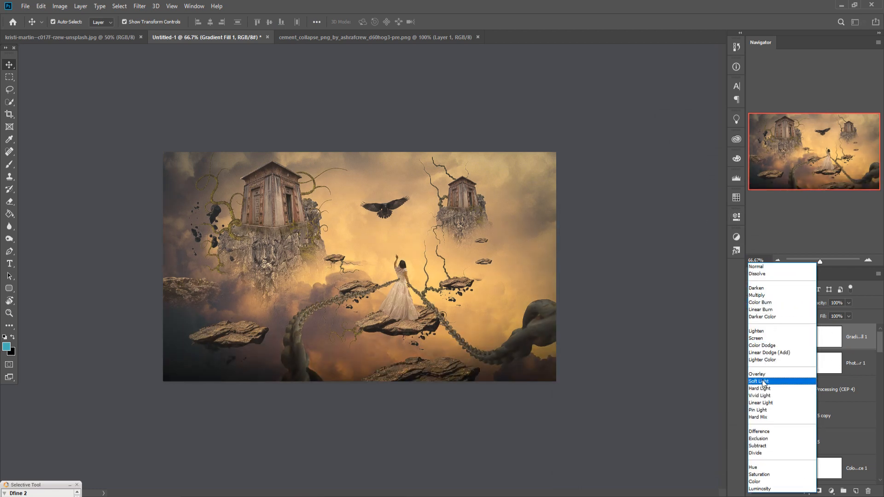
left_click(763, 382)
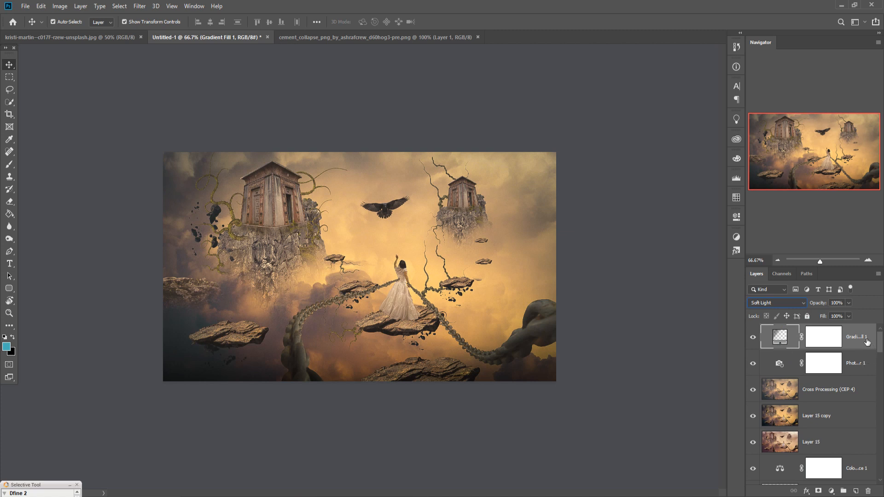
key("ctrl")
key("ctrl+alt+shift+e")
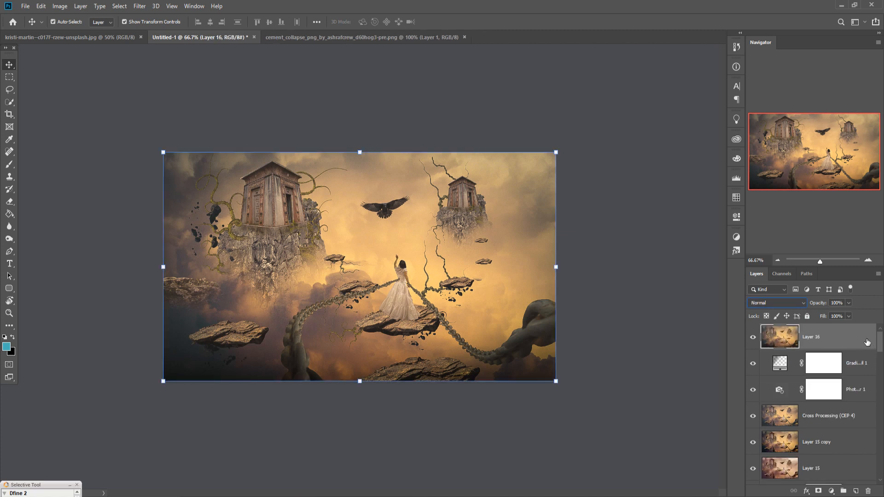